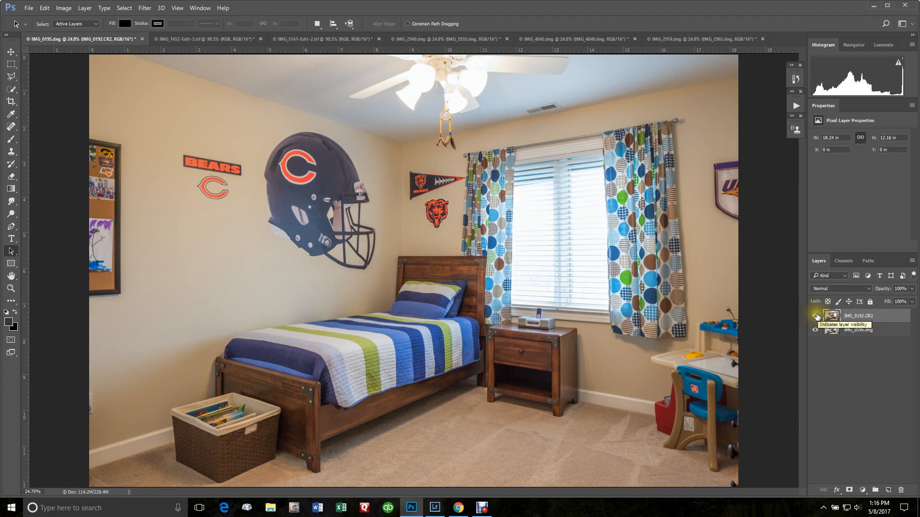
Compare the bedroom image with the IMG_0192.CR2 layer hidden and shown, leaving that layer visible and selected
click(816, 317)
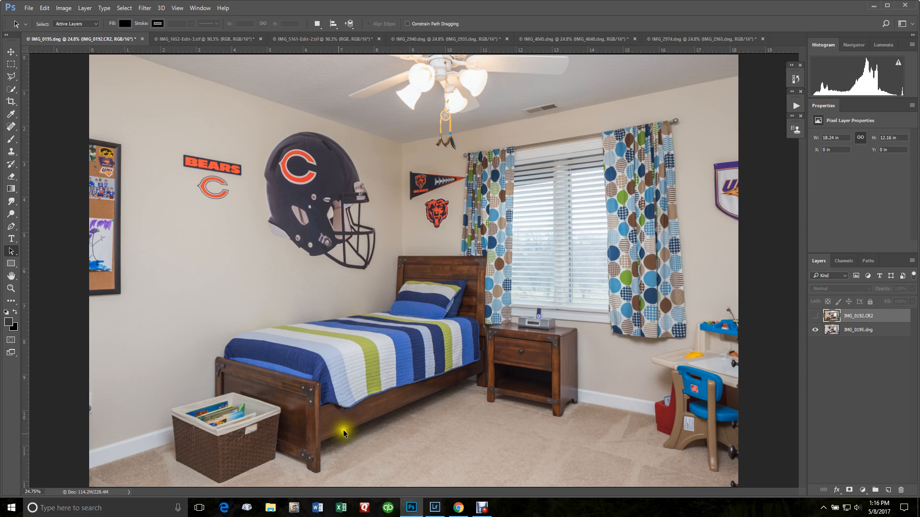
click(815, 316)
click(832, 318)
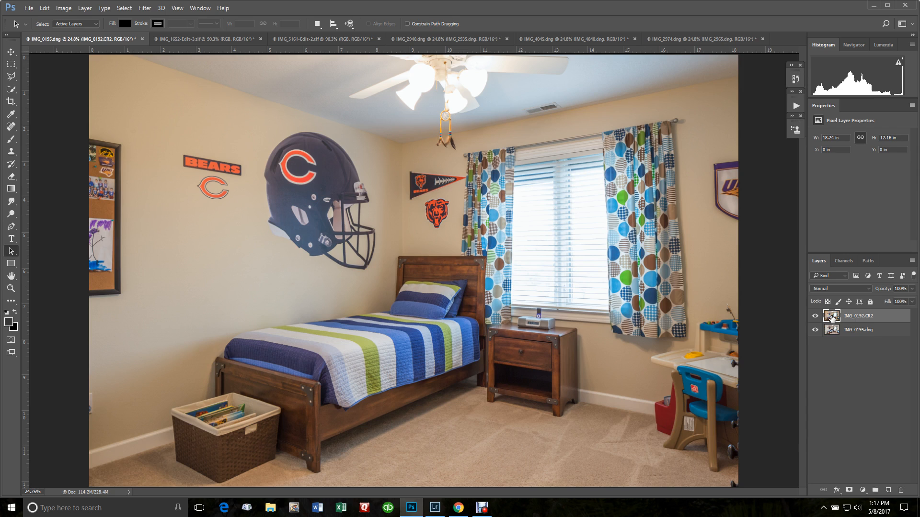
click(831, 315)
click(829, 315)
click(815, 317)
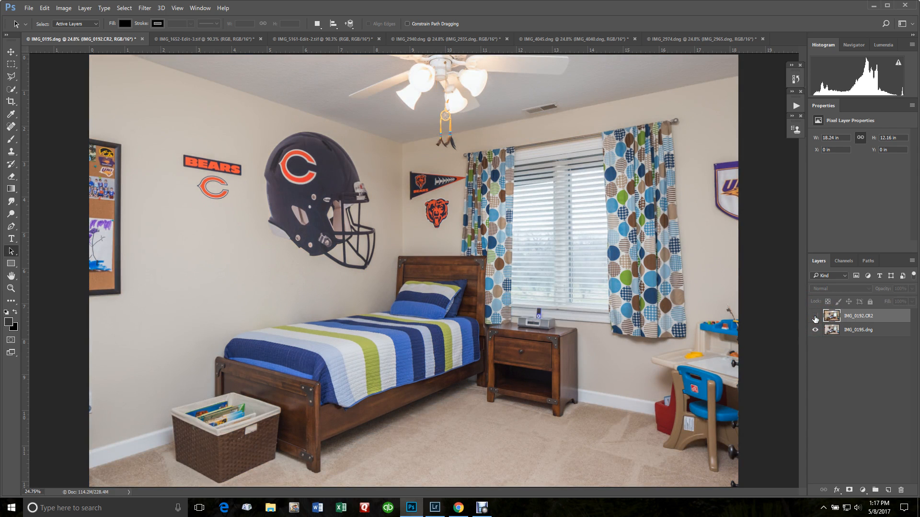
click(815, 318)
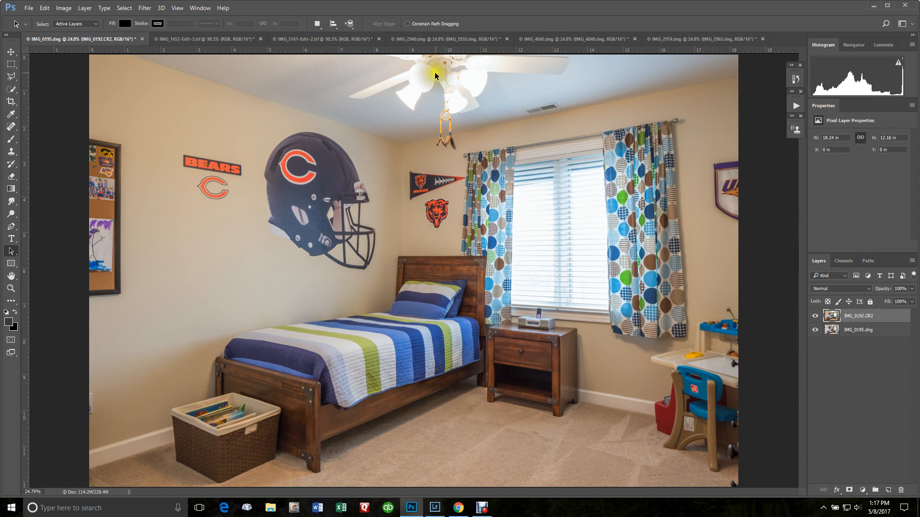
click(815, 317)
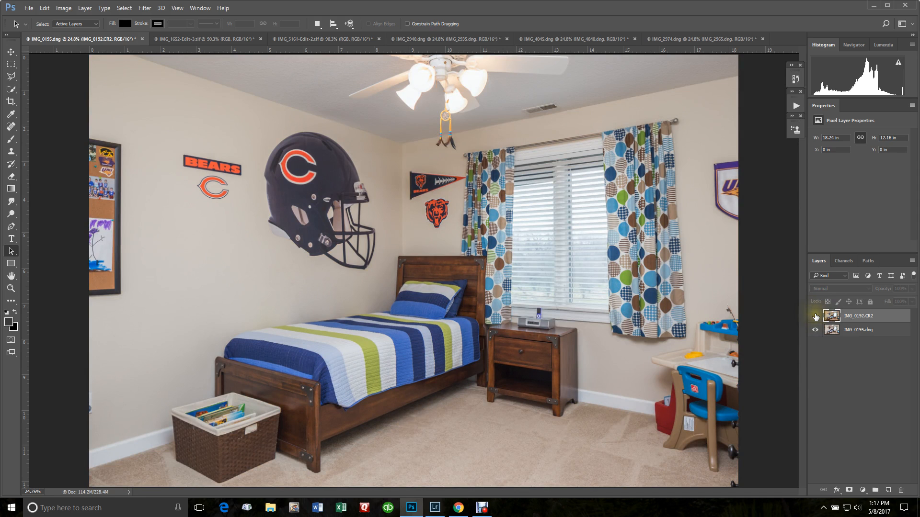
click(815, 317)
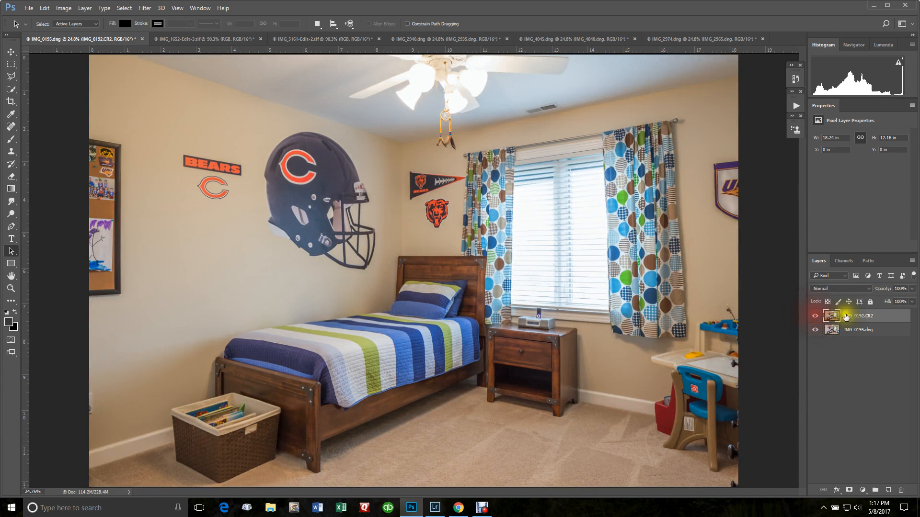
click(831, 317)
Examine the Red, Green and Blue channels of the IMG_0192.CR2 layer individually, comparing the brightness of the walls and window
click(842, 262)
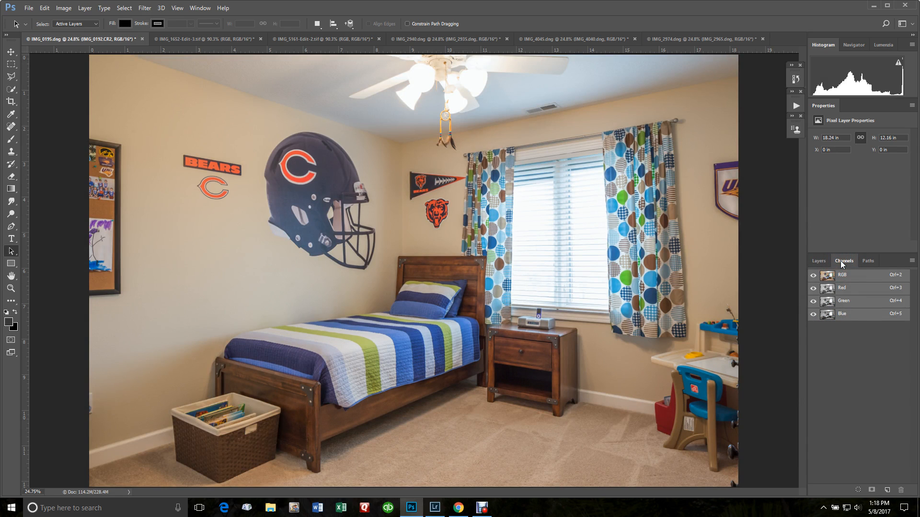
click(826, 290)
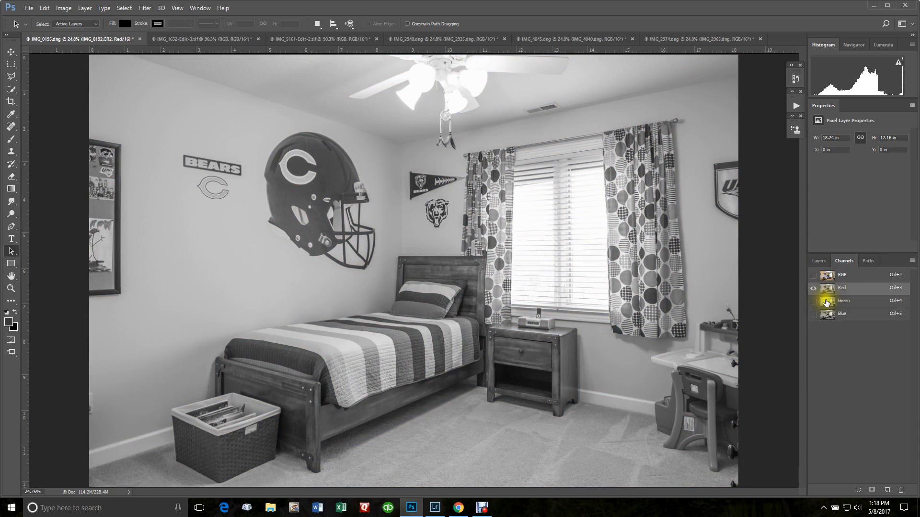
click(826, 302)
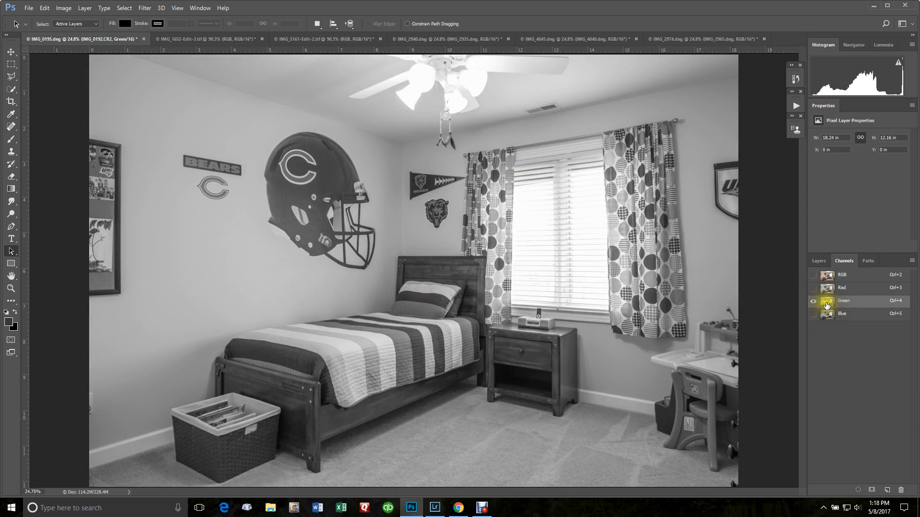
click(828, 316)
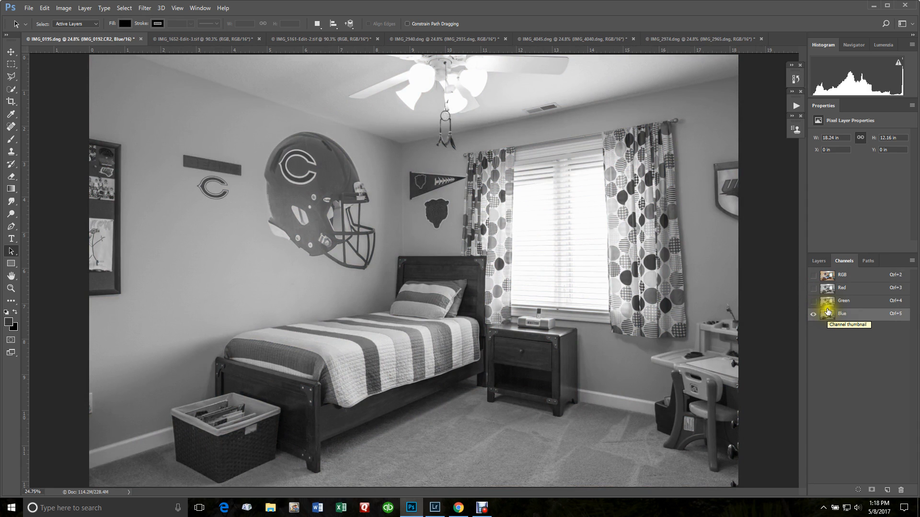
click(827, 301)
click(830, 290)
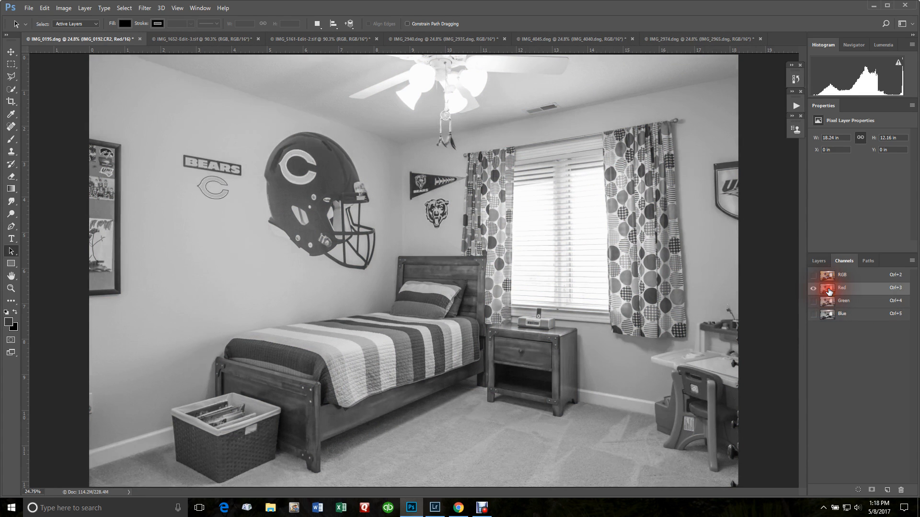
click(829, 303)
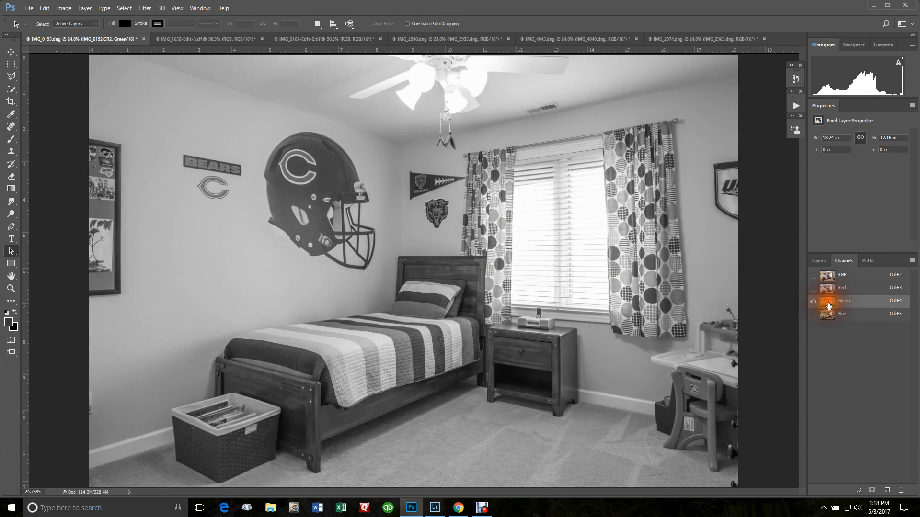
click(830, 314)
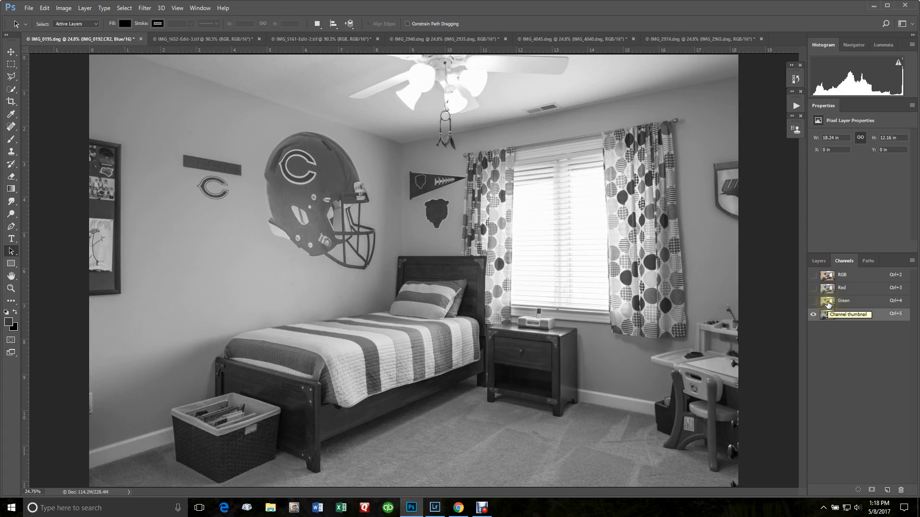
click(826, 301)
Load the Blue channel as a selection and add it to the IMG_0192.CR2 layer as an inverted layer mask
click(827, 314)
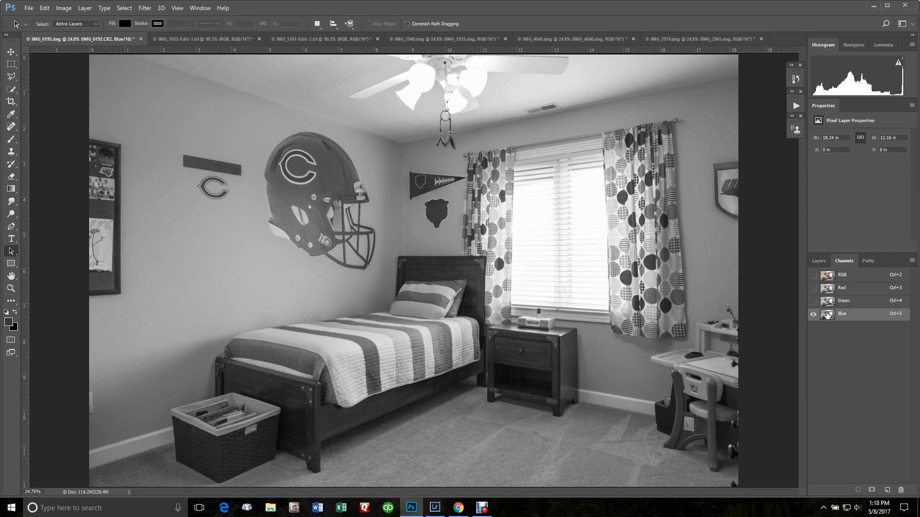
ctrl+click(827, 315)
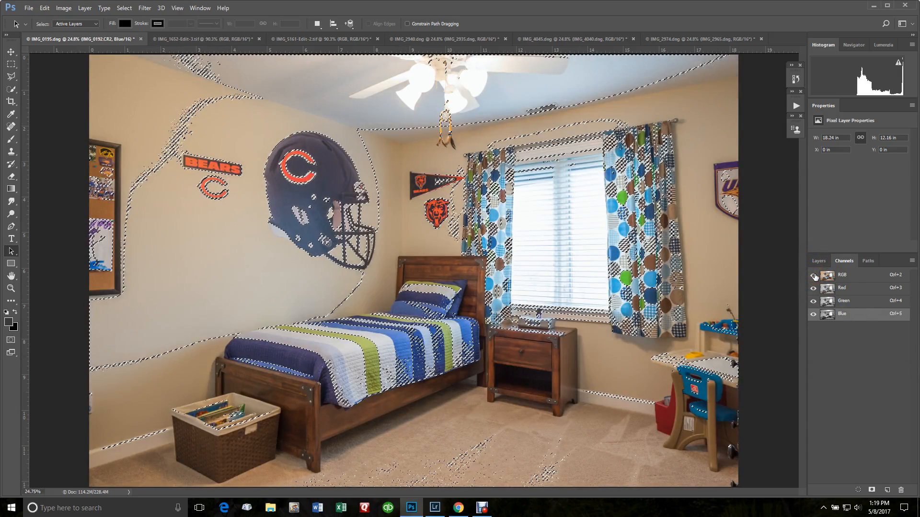
click(819, 262)
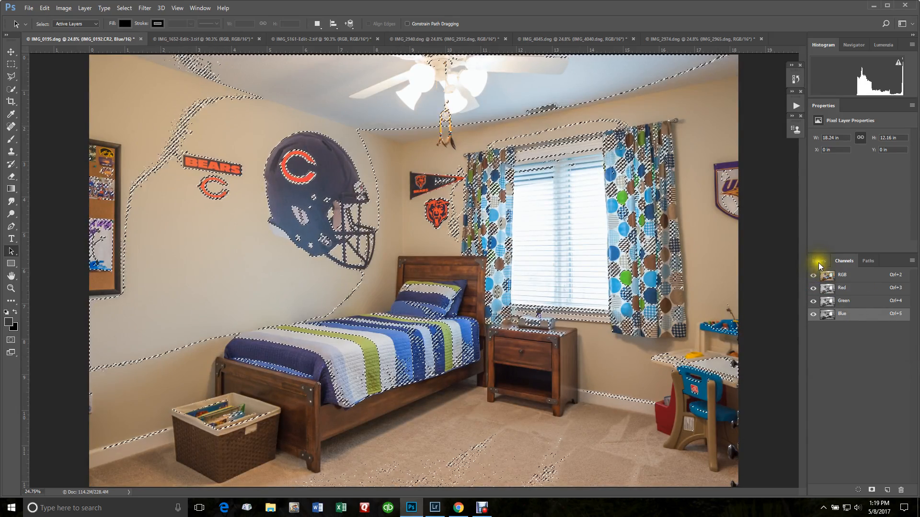
click(820, 261)
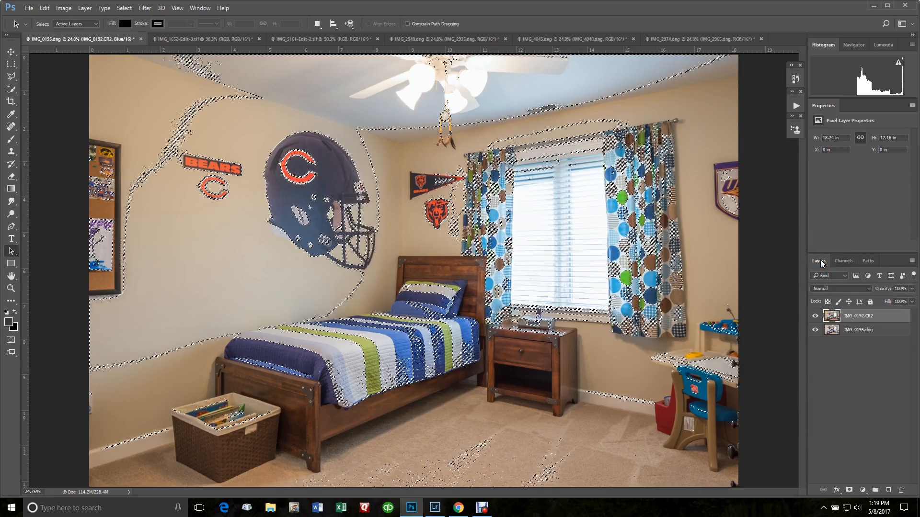
click(831, 315)
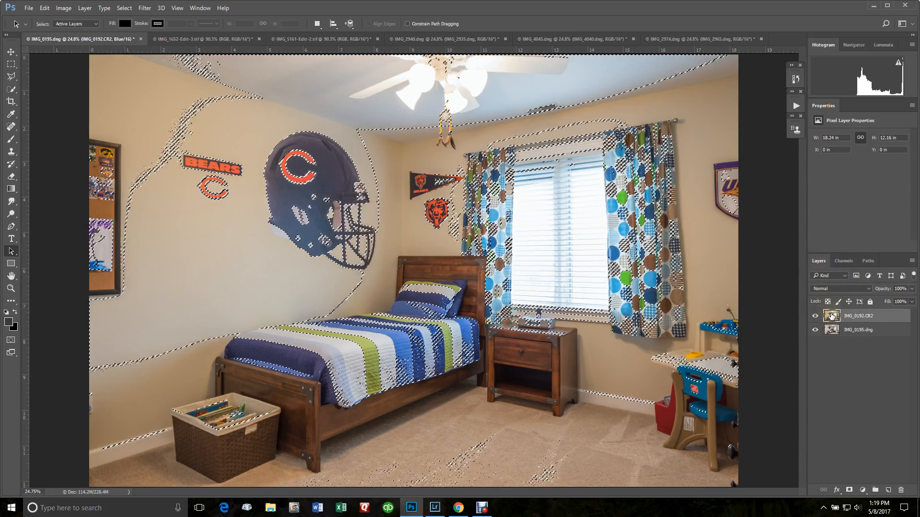
click(850, 491)
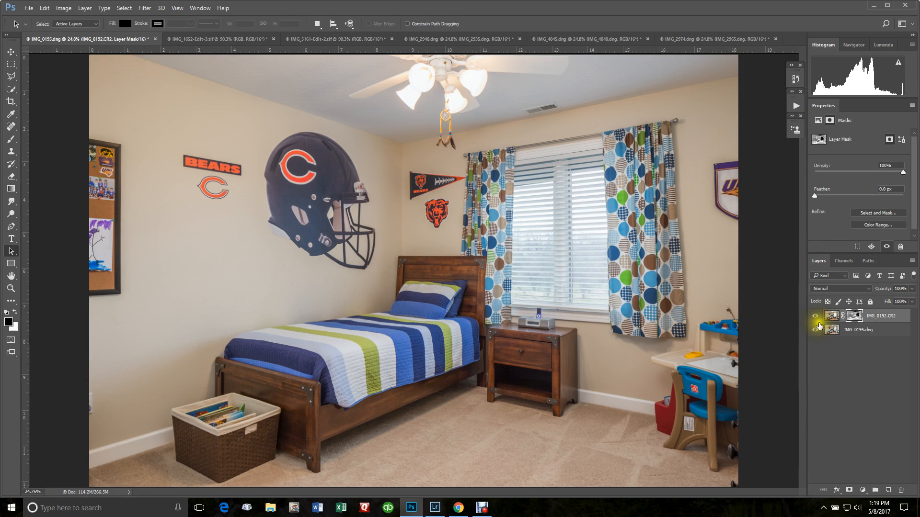
Inspect the IMG_0192.CR2 layer mask on its own, and return to the normal image with the mask selected
alt+click(852, 315)
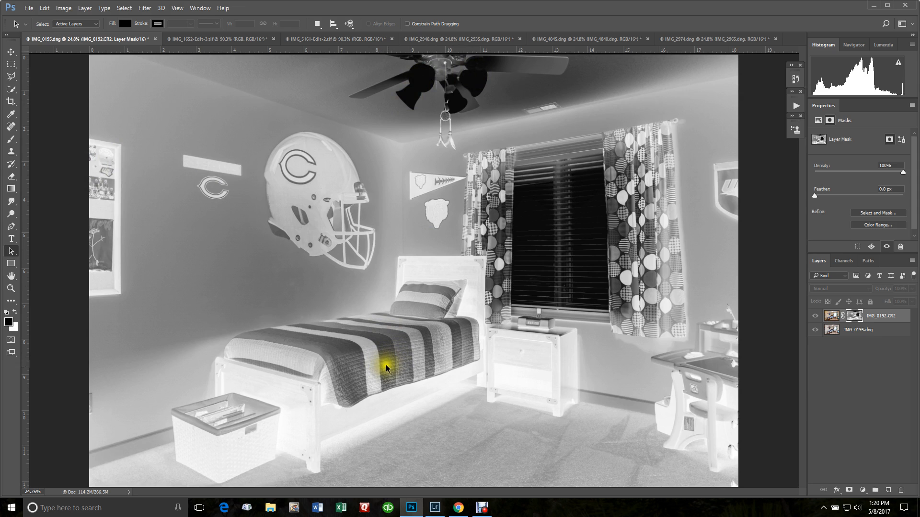
click(855, 316)
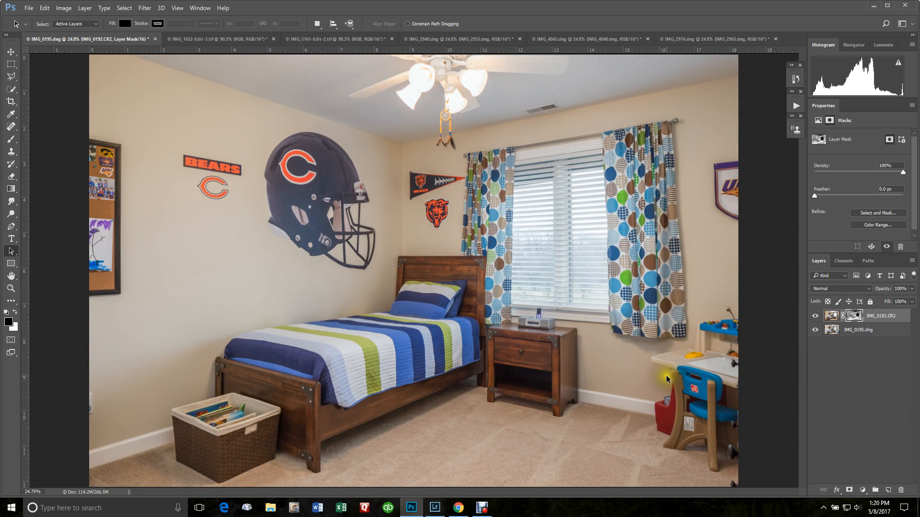
click(853, 316)
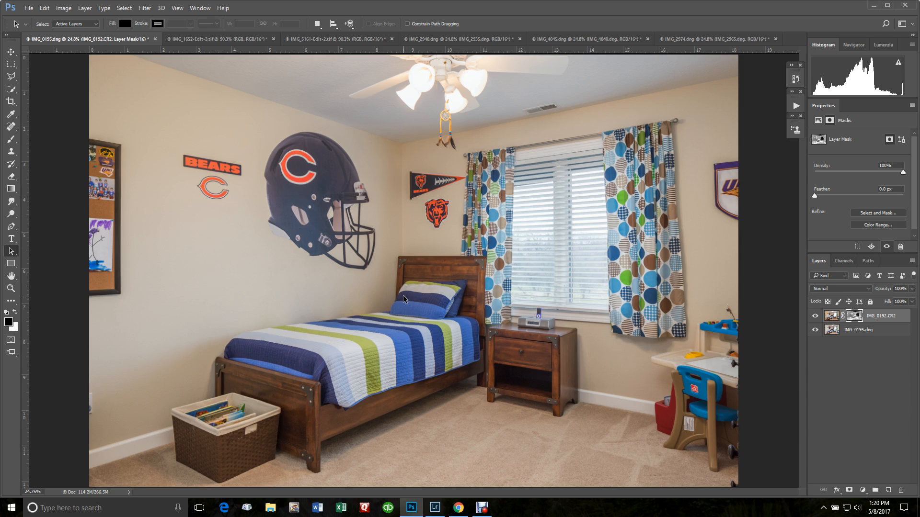
key(ctrl)
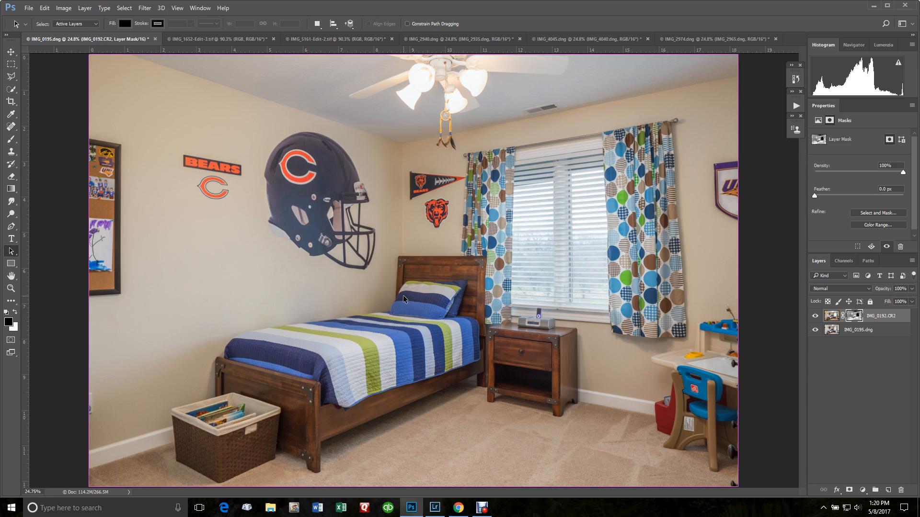
key(ctrl+m)
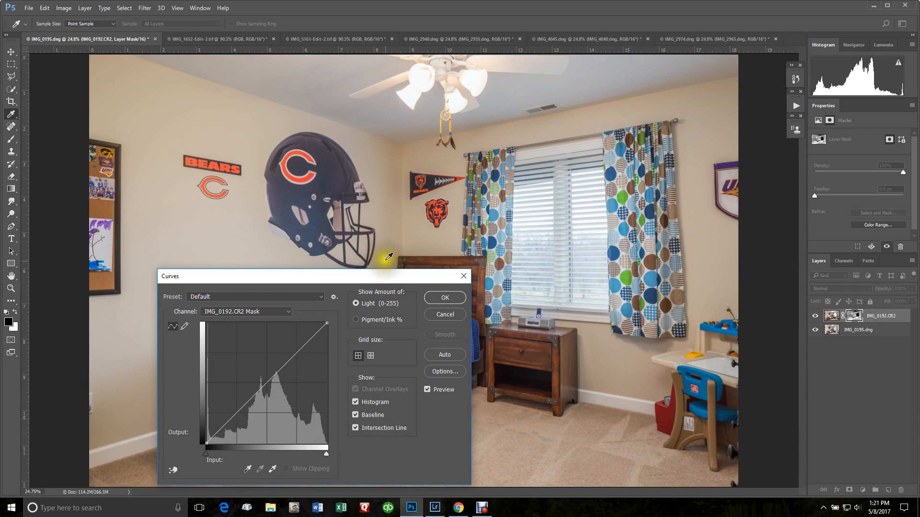
click(64, 10)
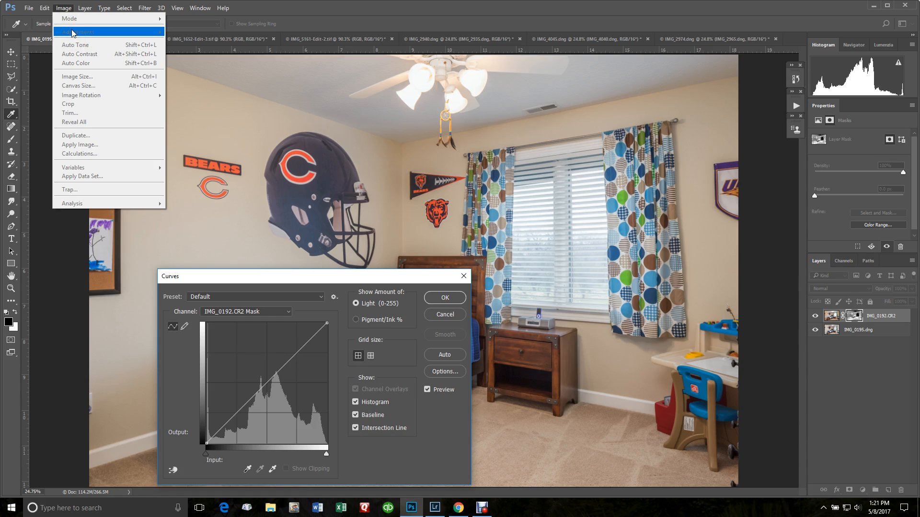
click(292, 7)
click(445, 314)
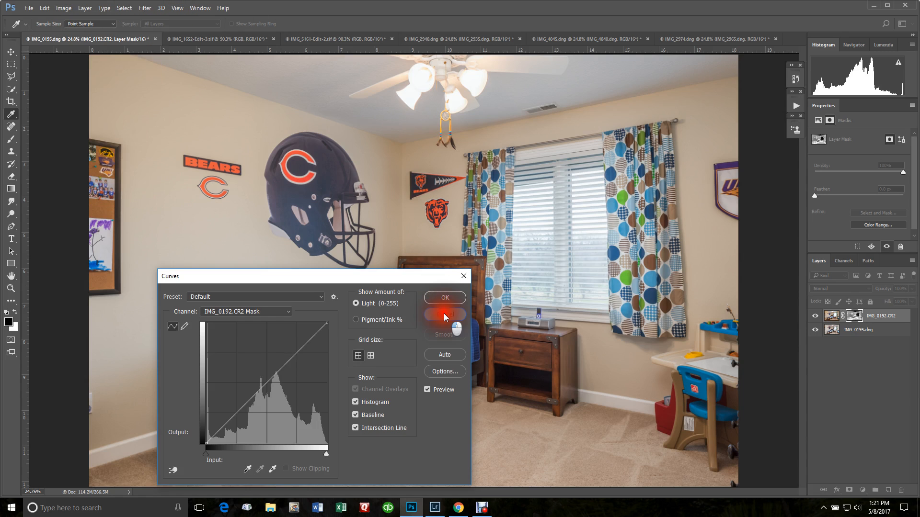
Brighten the IMG_0192.CR2 layer mask with a Curves adjustment, raising a midtone point to input 94 and output 189
click(68, 9)
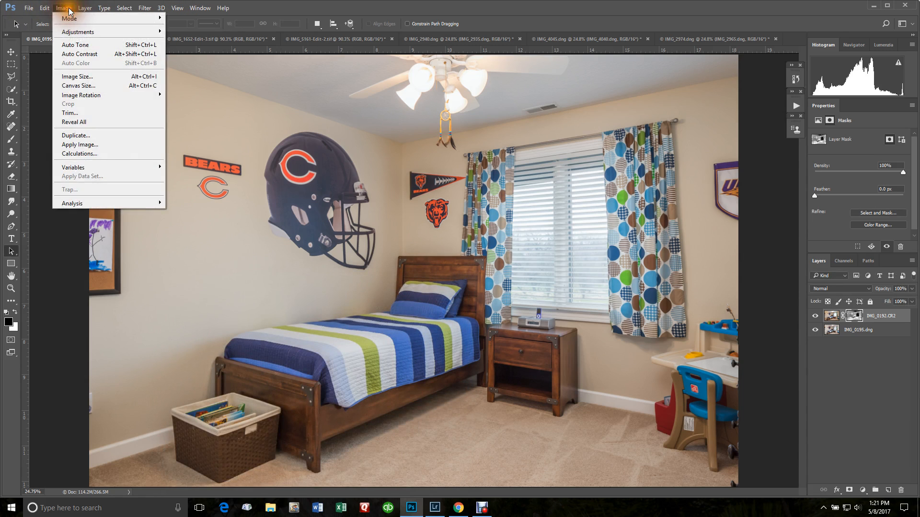
mouse_move(96, 31)
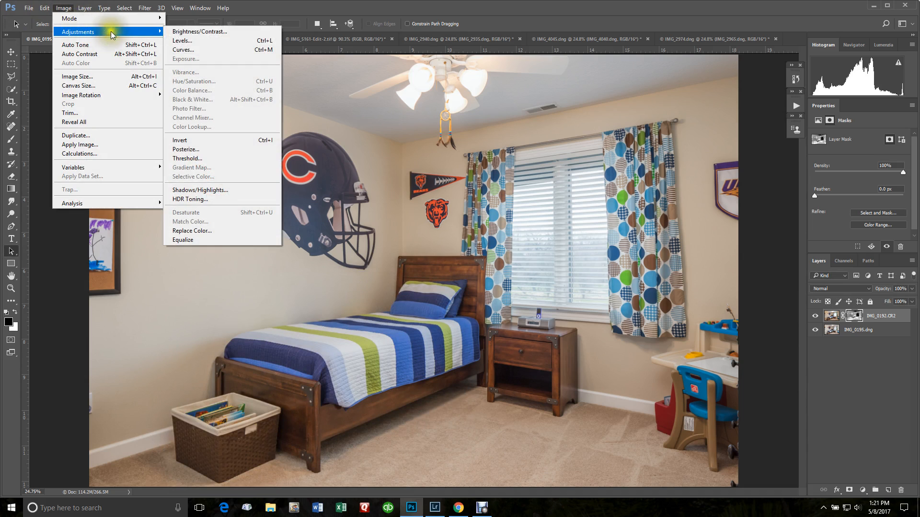
click(187, 50)
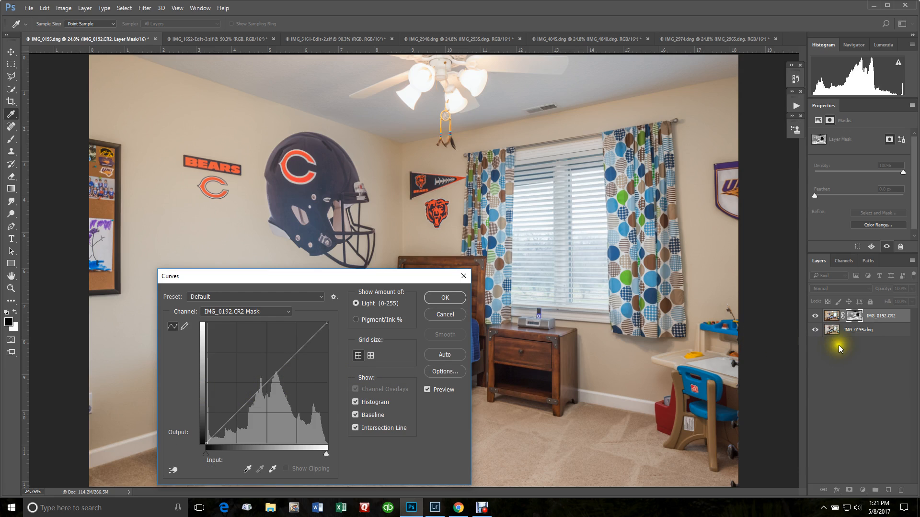
click(267, 382)
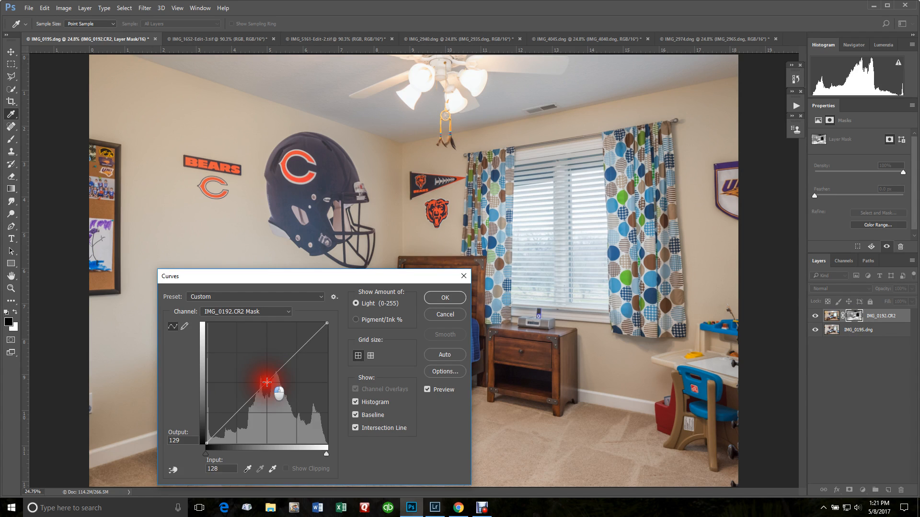
mouse_move(267, 382)
mouse_down()
mouse_move(294, 422)
mouse_move(267, 382)
mouse_up()
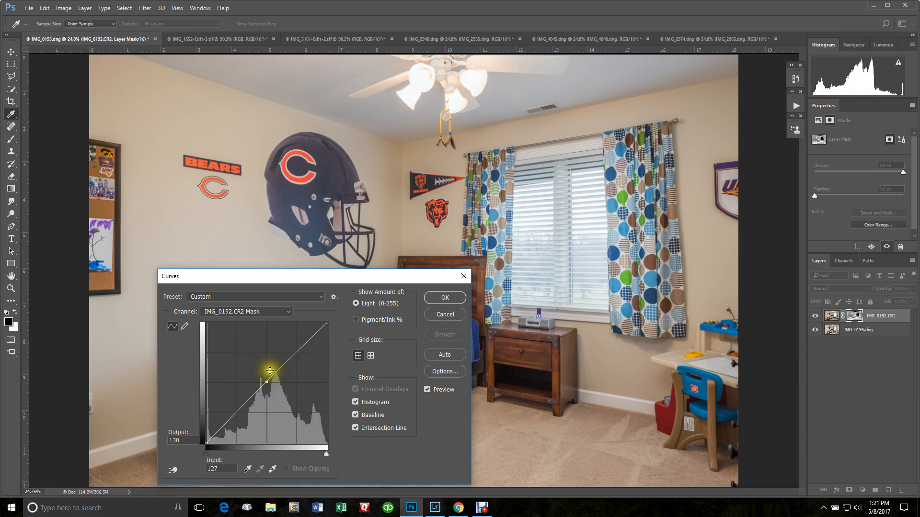
drag(267, 382, 252, 354)
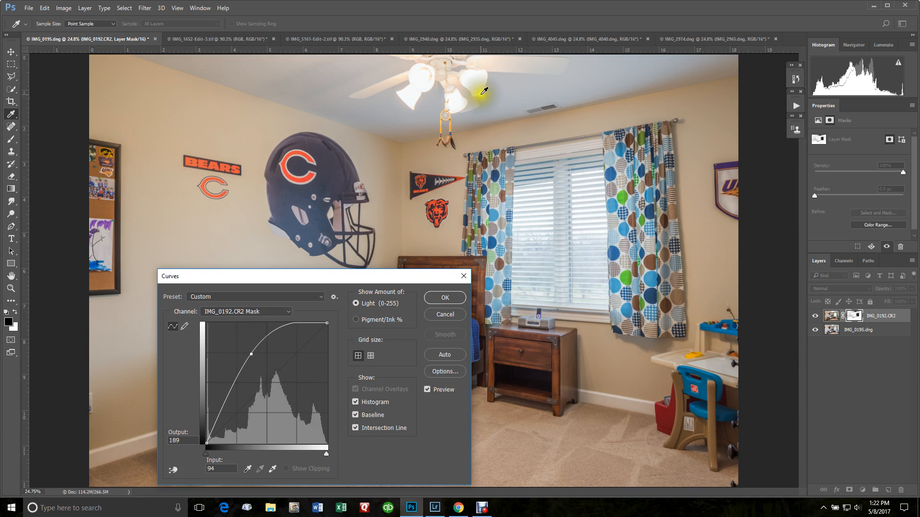
Compare the image with and without the Curves change to the mask, leaving the preview on
click(427, 390)
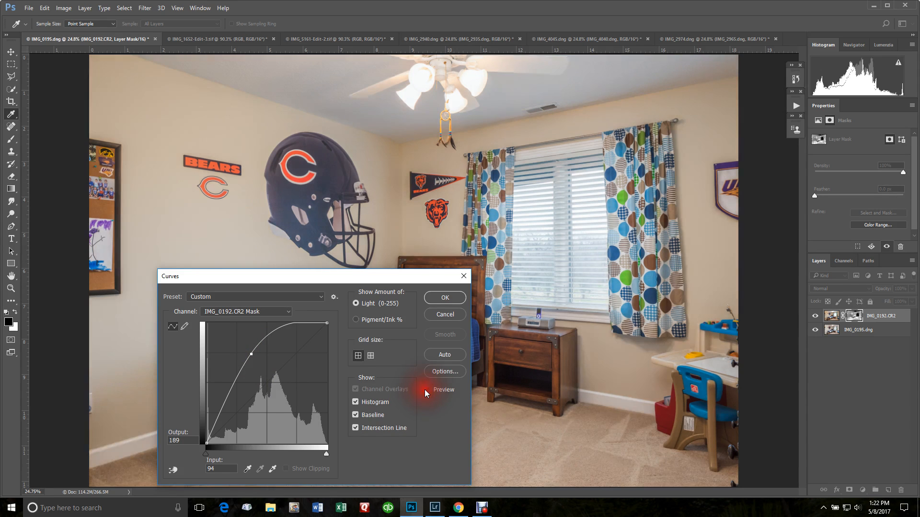
click(427, 390)
click(427, 390)
click(427, 390)
click(427, 390)
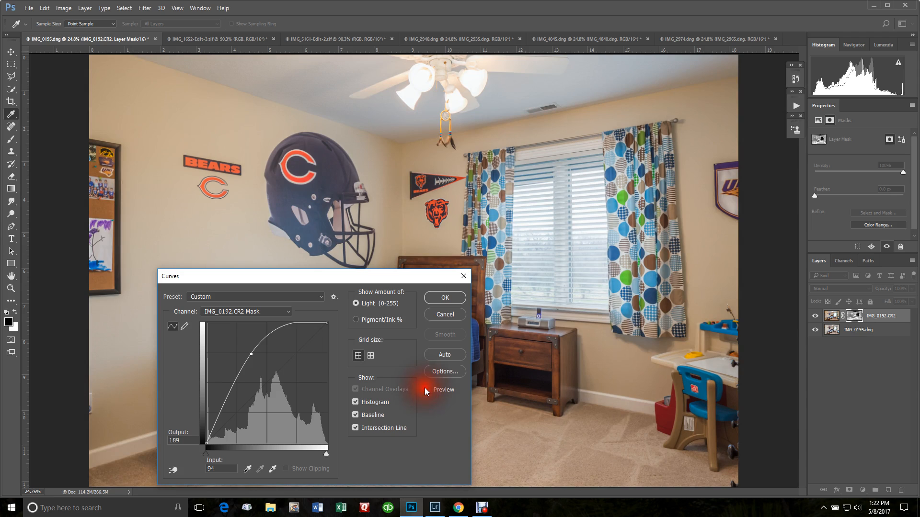
click(427, 390)
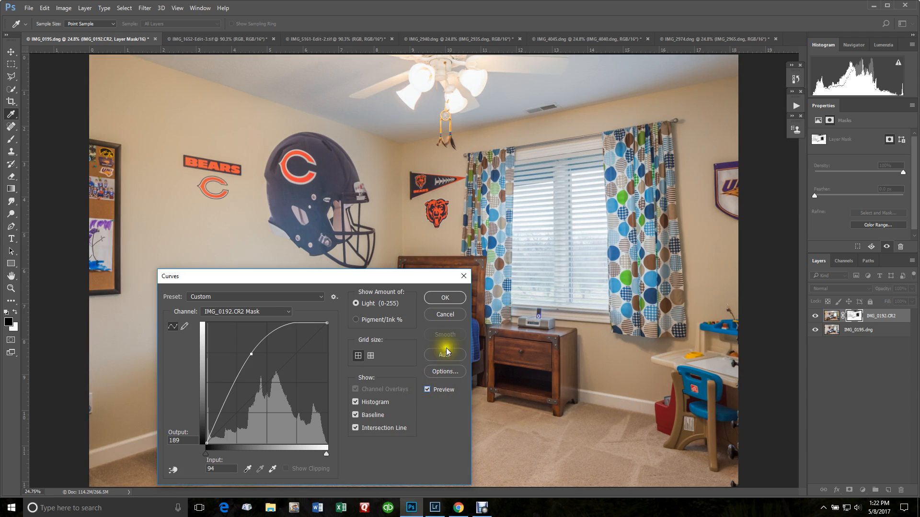
Apply the Curves change to the mask and add a Curves adjustment layer using the Linear Contrast (RGB) preset
click(445, 298)
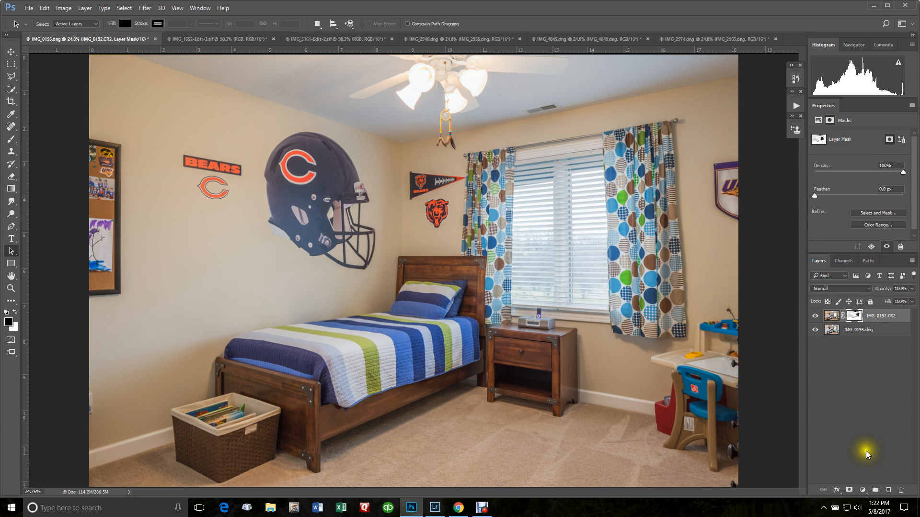
click(863, 490)
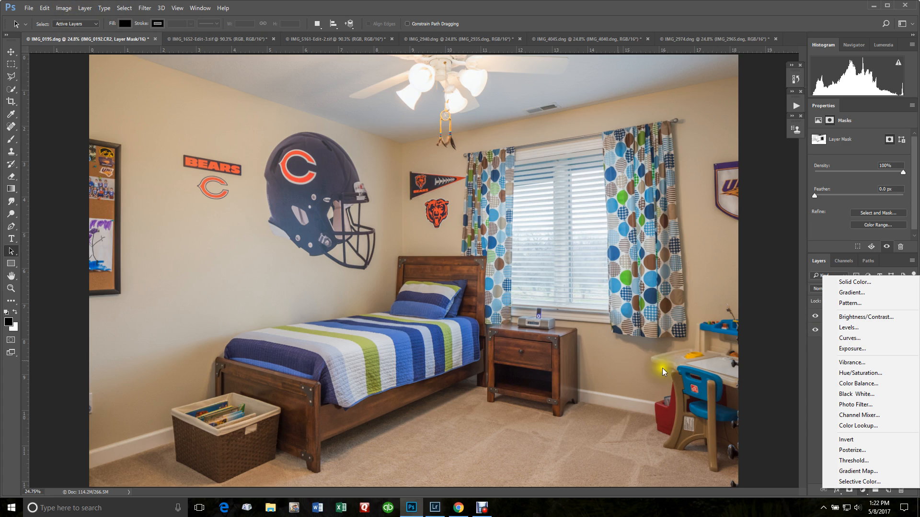
click(861, 340)
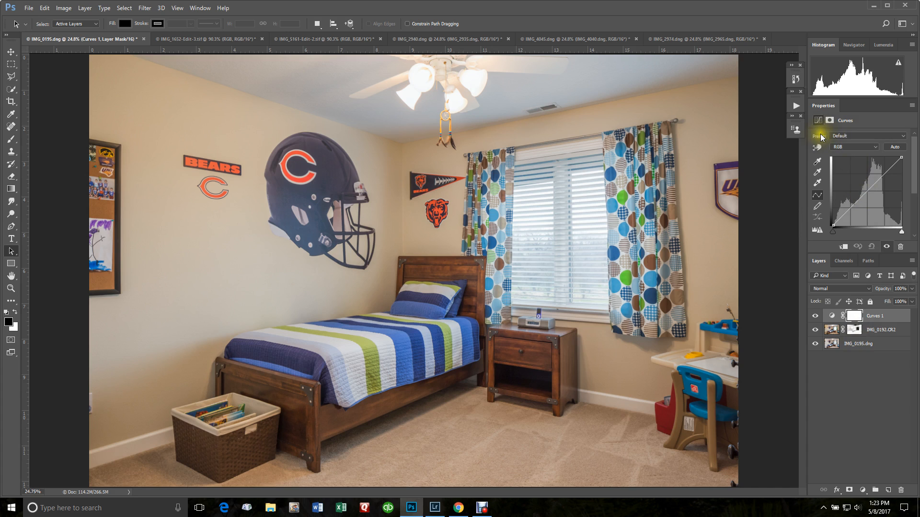
click(860, 137)
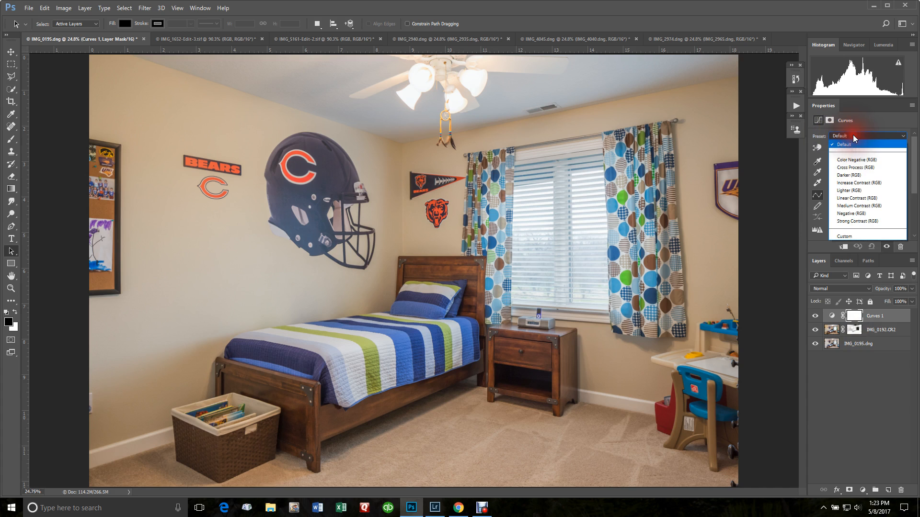
click(862, 198)
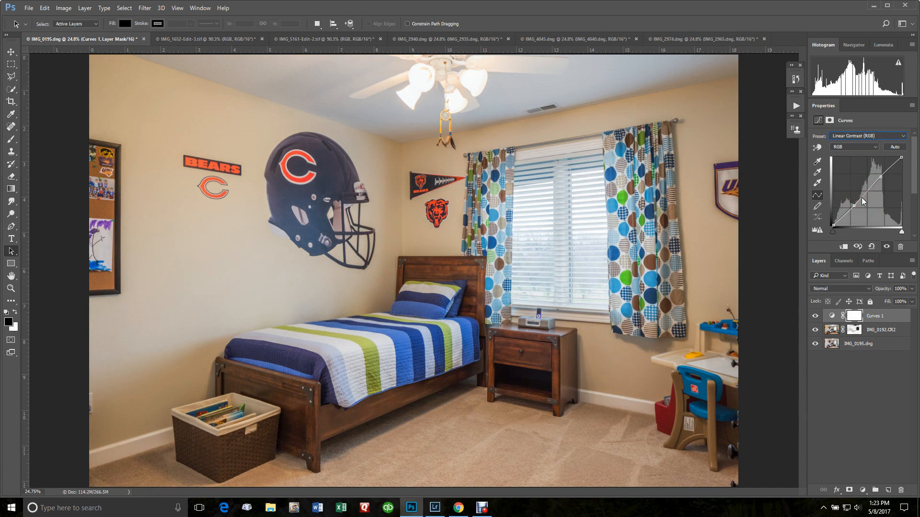
Compare the image with and without the Curves 1 layer, leaving it visible at 100% opacity
click(815, 316)
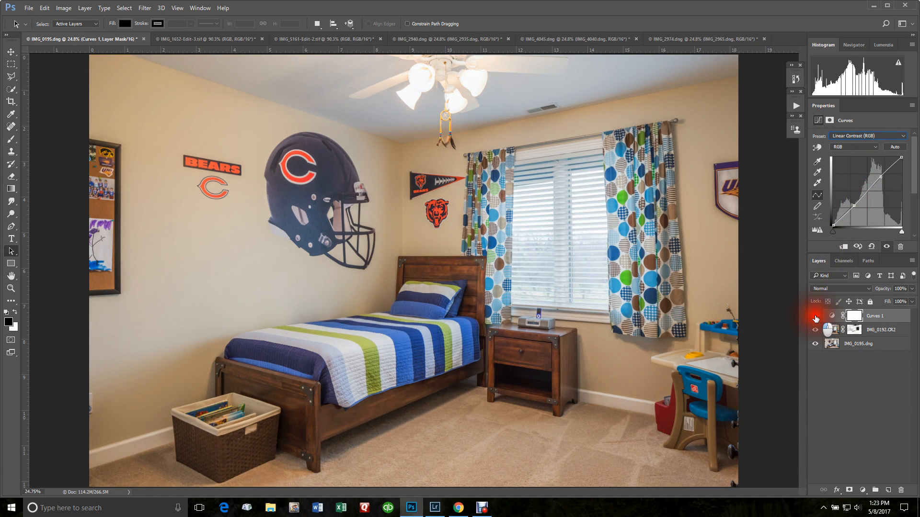
click(816, 318)
click(815, 317)
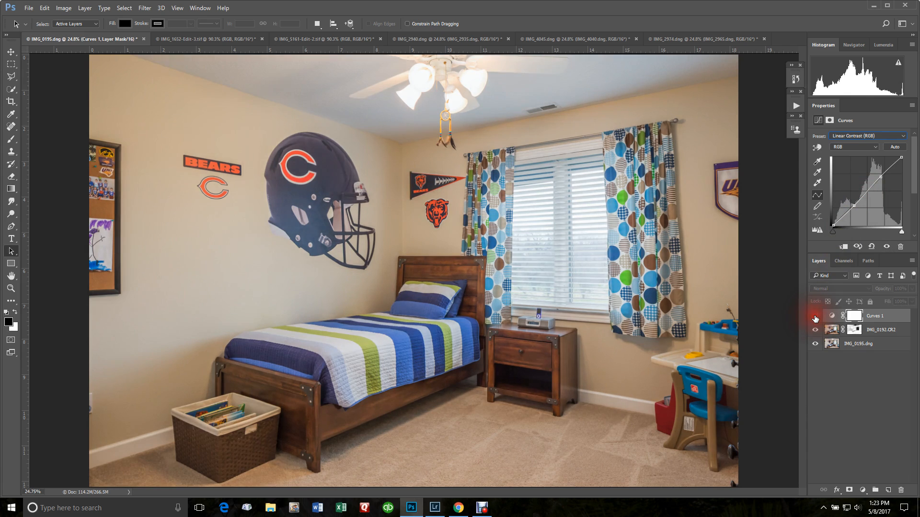
click(815, 317)
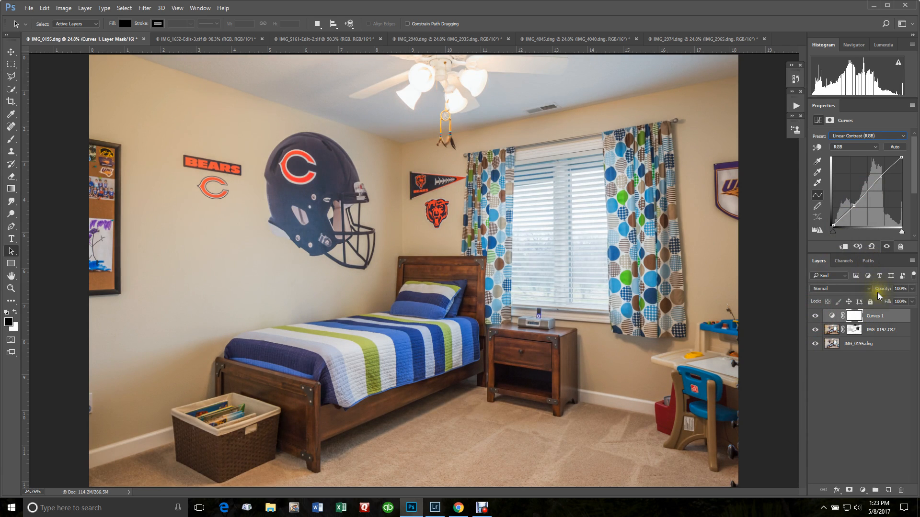
drag(885, 290, 904, 287)
Stamp all visible layers into a new top layer and apply a High Pass filter with a 4.0 pixel radius
key(ctrl+shift+alt+e)
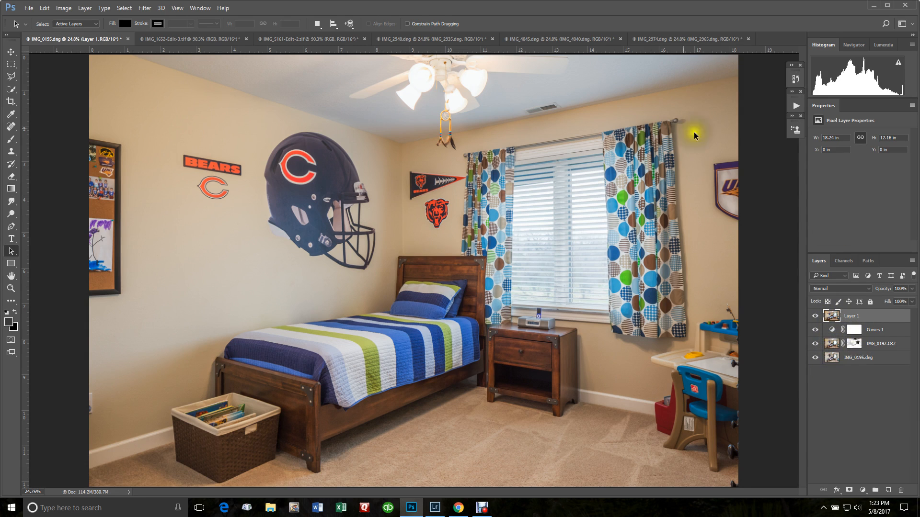
click(144, 8)
mouse_move(163, 196)
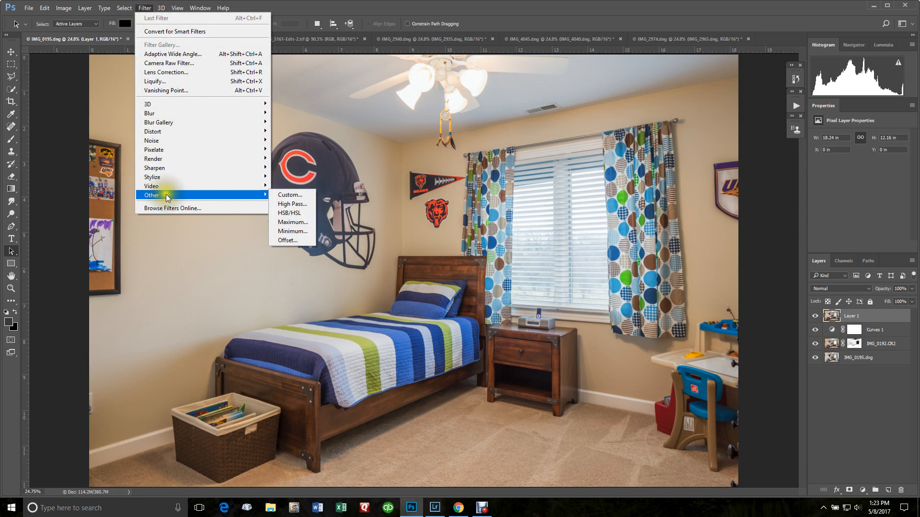
click(282, 202)
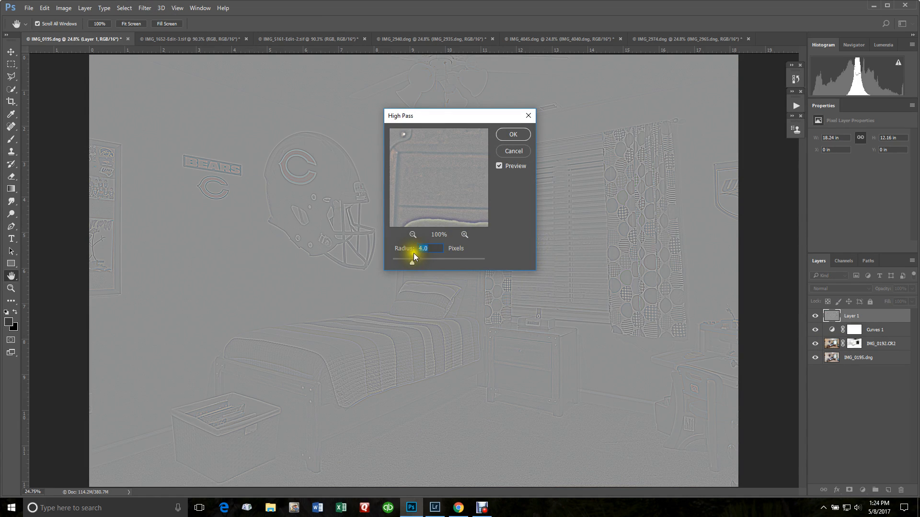
click(513, 134)
key(a)
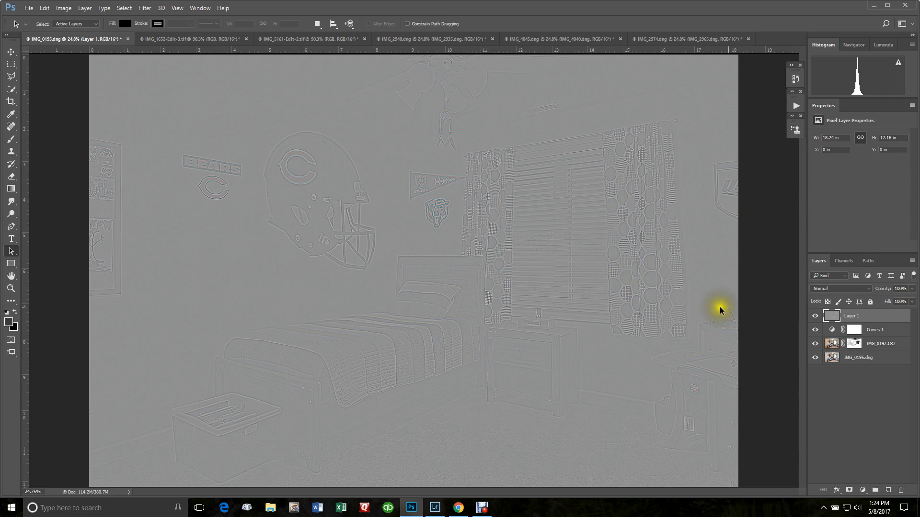
Set the high-pass layer's blend mode to Overlay and compare the image with and without it, keeping 100% opacity
click(835, 288)
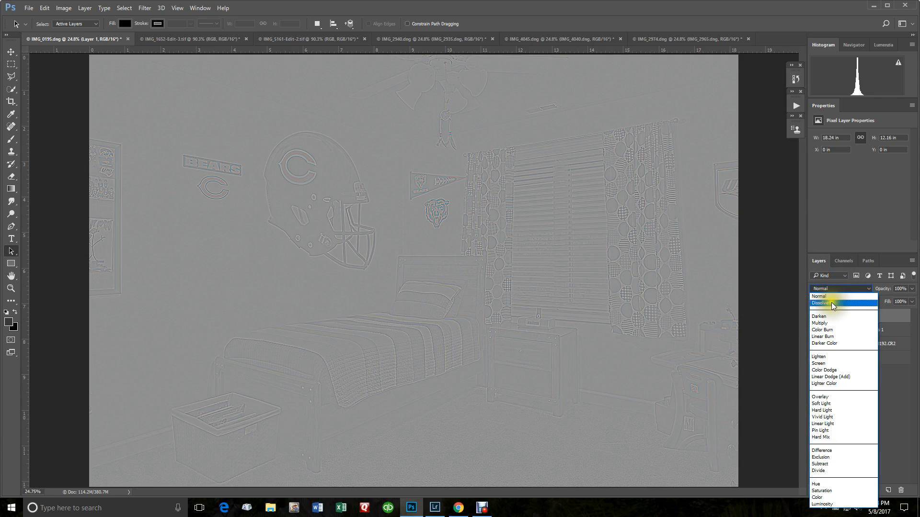
click(833, 397)
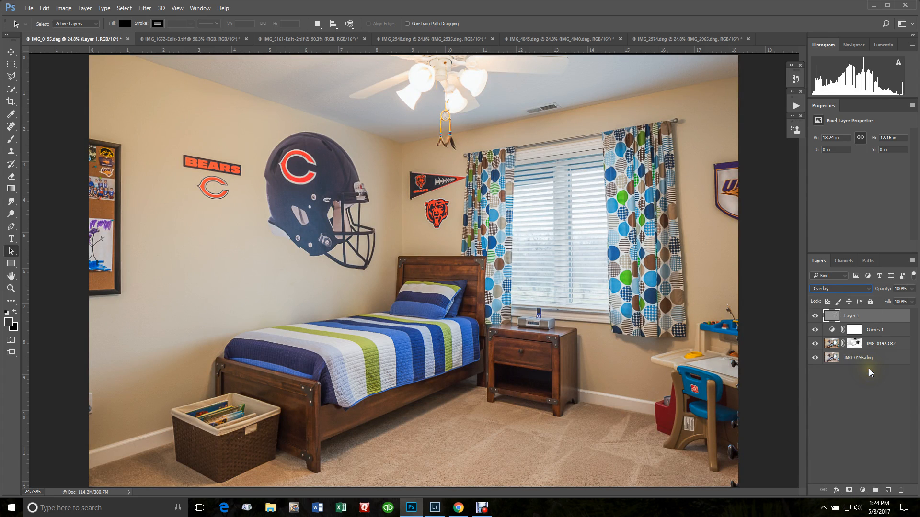
click(816, 316)
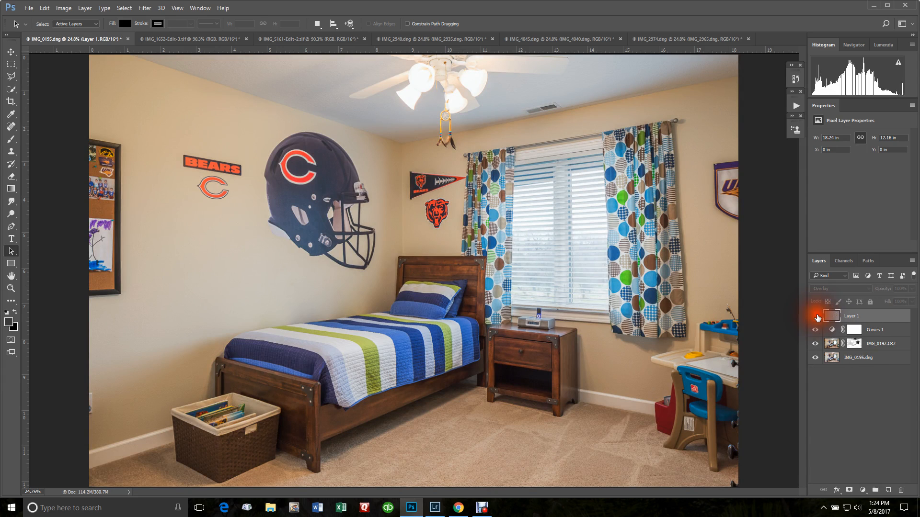
click(816, 316)
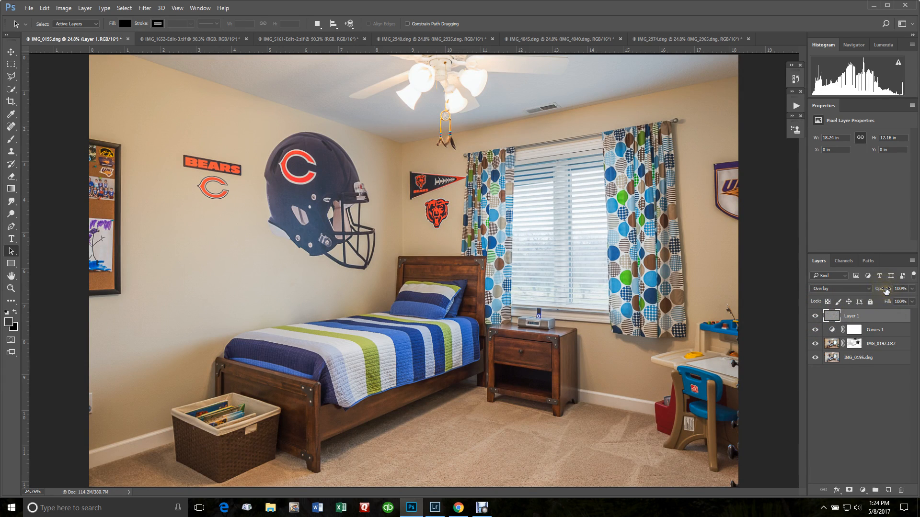
mouse_move(885, 290)
mouse_down()
mouse_move(869, 293)
mouse_move(858, 281)
mouse_move(901, 290)
mouse_up()
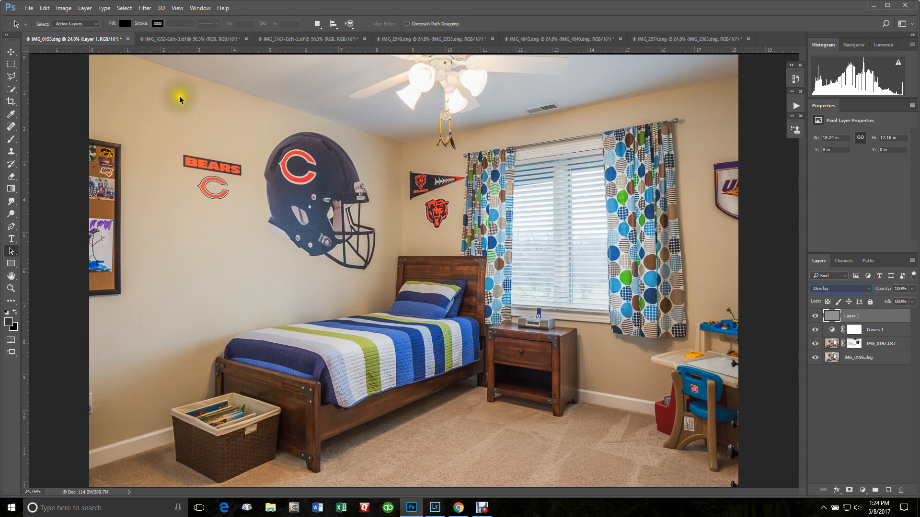
Switch to the IMG_1652 document and examine the layers inside its Blue group, leaving the group collapsed
click(178, 38)
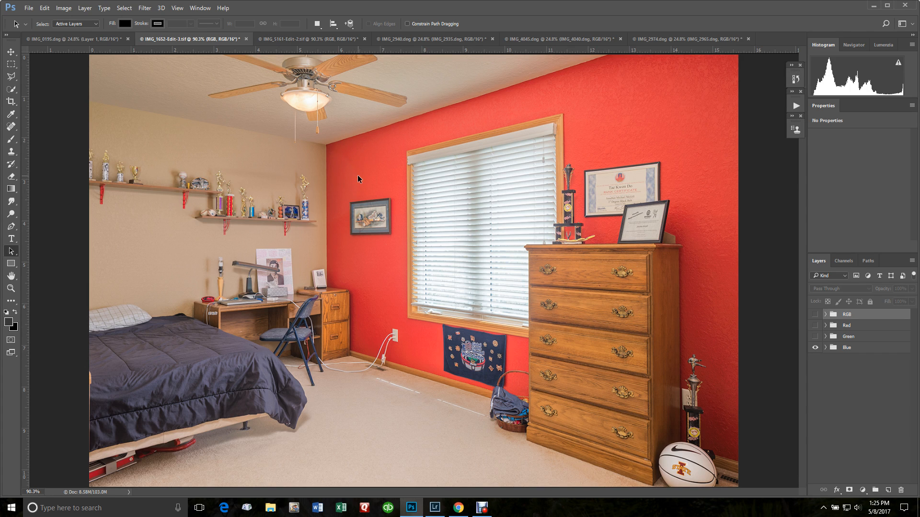
click(825, 348)
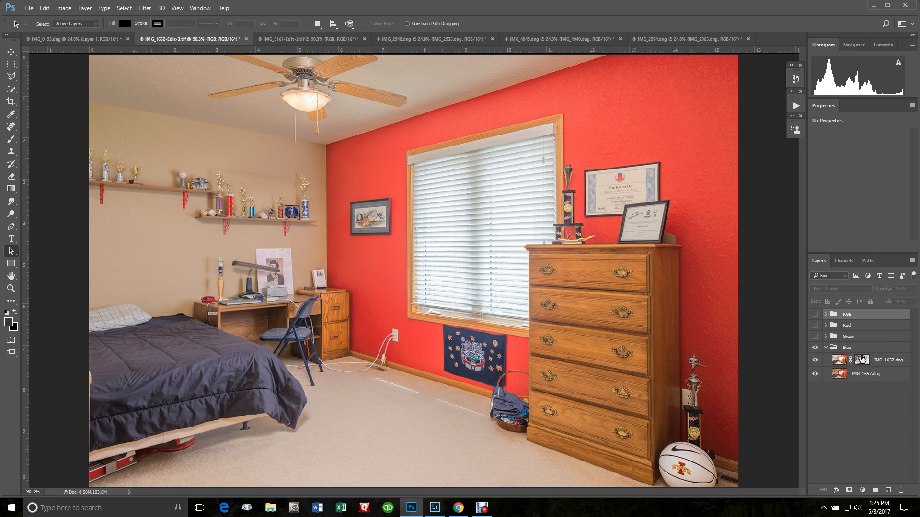
click(826, 348)
click(839, 350)
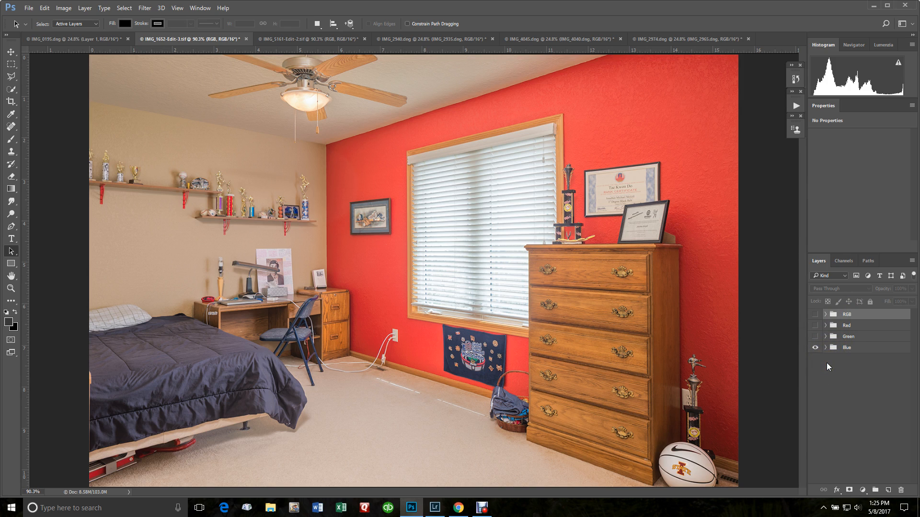
click(835, 349)
click(836, 351)
click(834, 347)
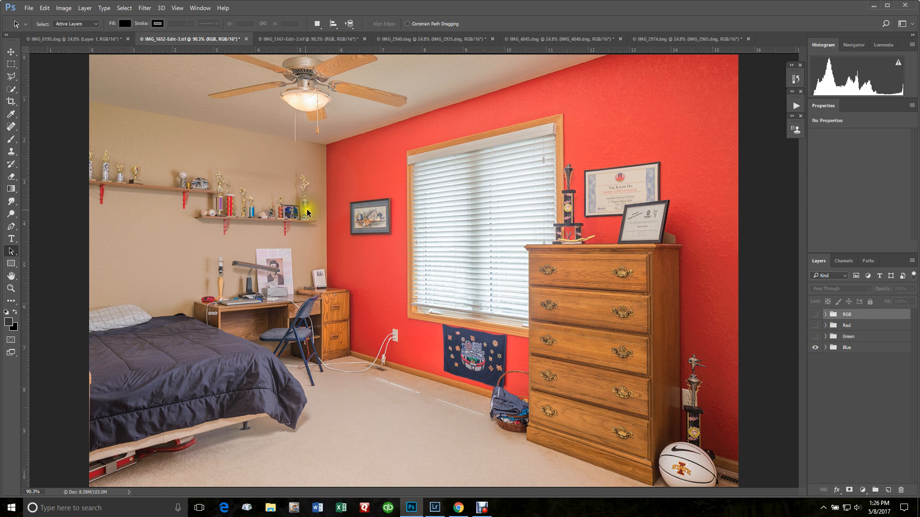
Compare the Green group's blend with the Blue group's by toggling the Green group, leaving it visible
click(815, 337)
click(815, 337)
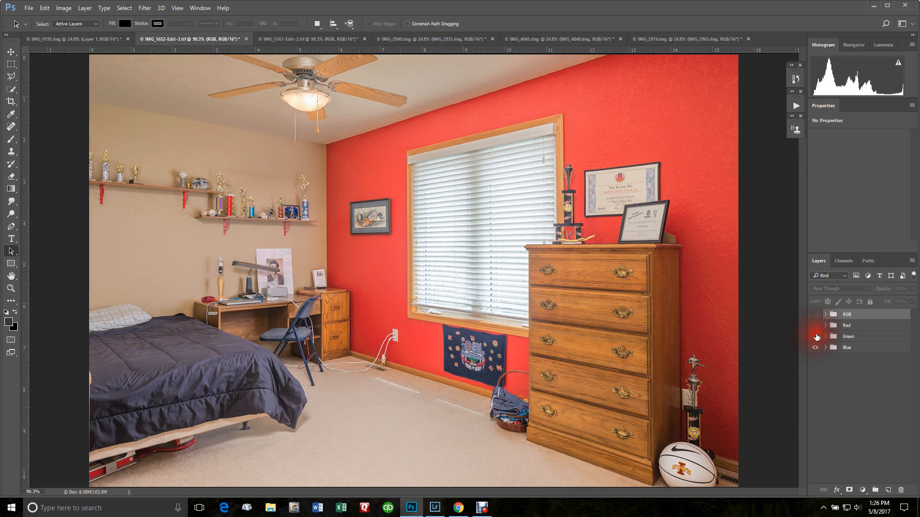
click(816, 336)
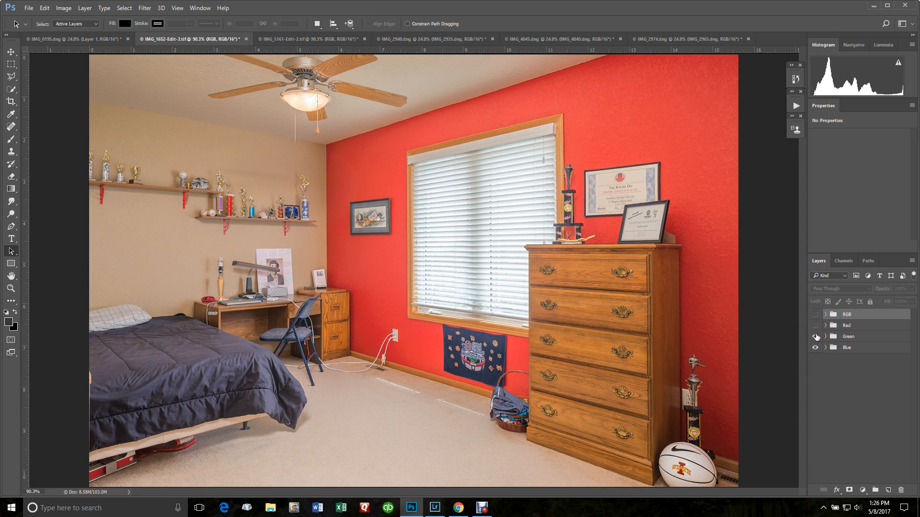
click(815, 336)
click(815, 337)
click(816, 336)
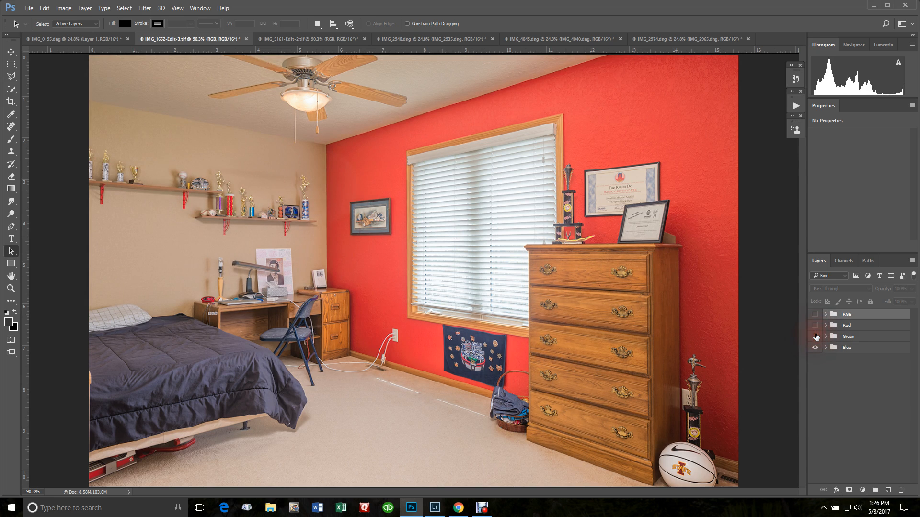
click(816, 336)
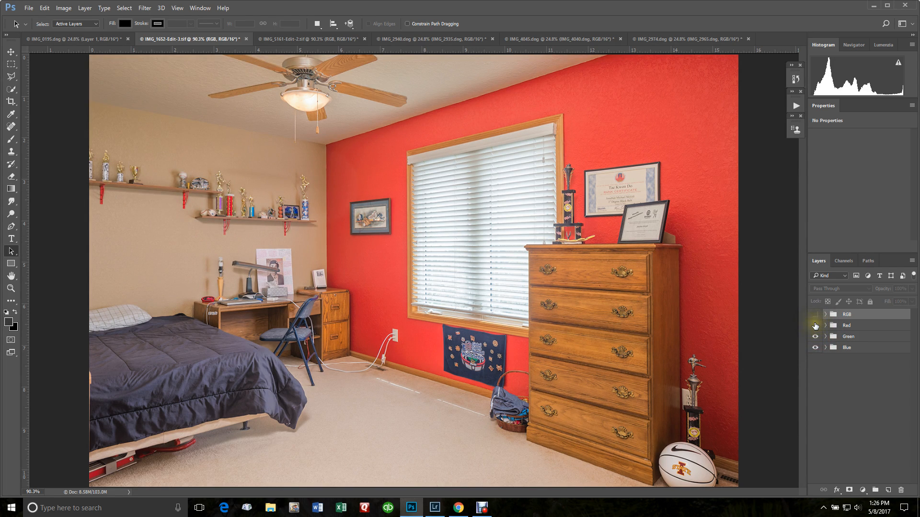
Compare the Red group's blend with the Green group's by toggling the Red group, leaving it visible
click(815, 325)
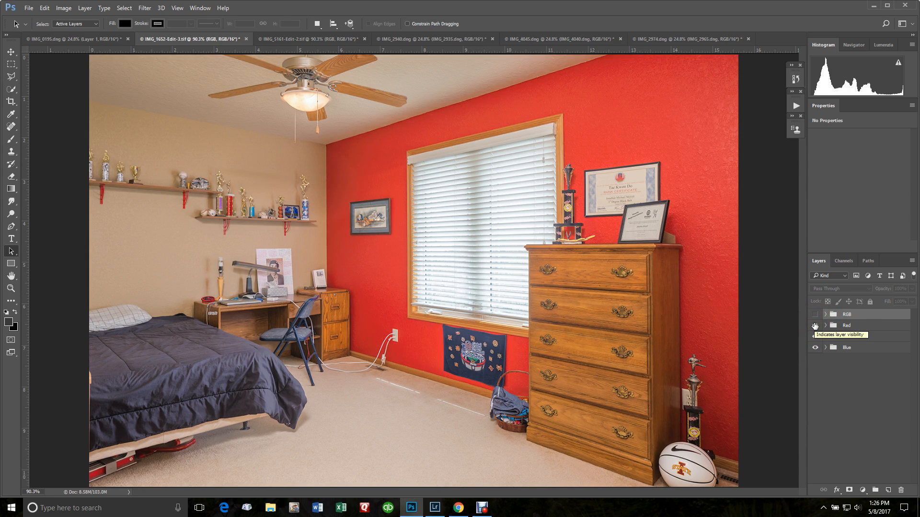
click(815, 326)
click(815, 325)
click(815, 326)
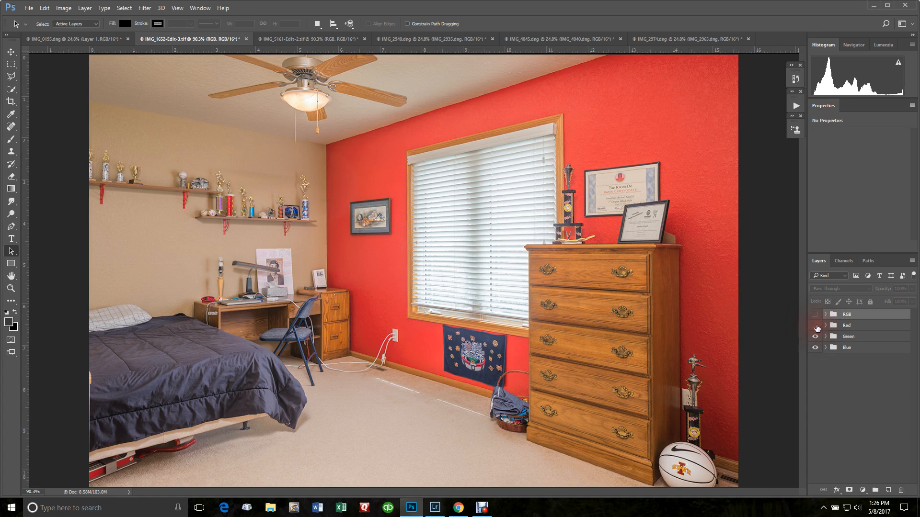
click(816, 326)
click(816, 326)
click(815, 327)
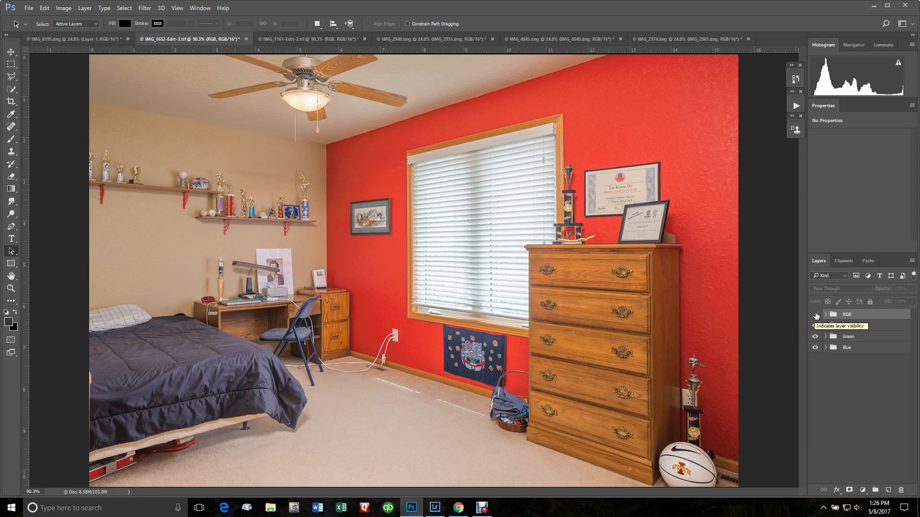
Compare the RGB group's blend with the Red group's by toggling the RGB group, leaving it visible
click(816, 315)
click(816, 315)
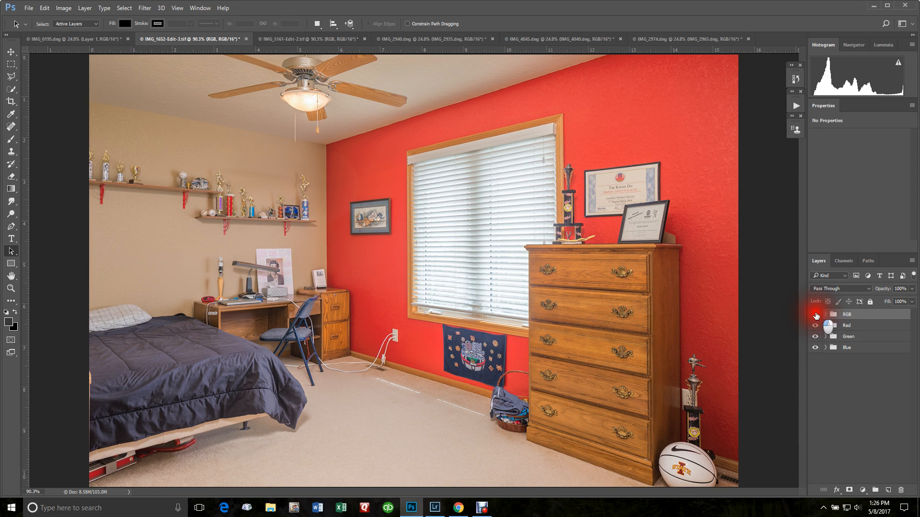
click(816, 315)
click(816, 315)
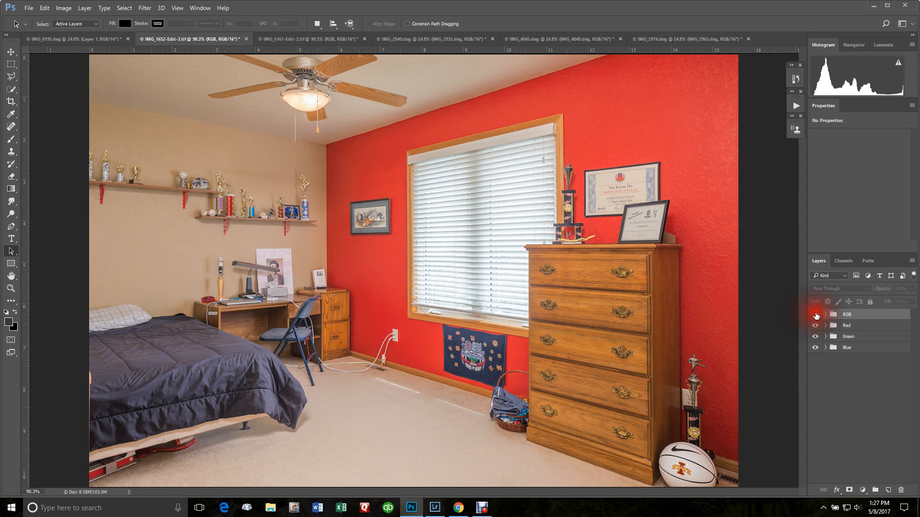
click(816, 315)
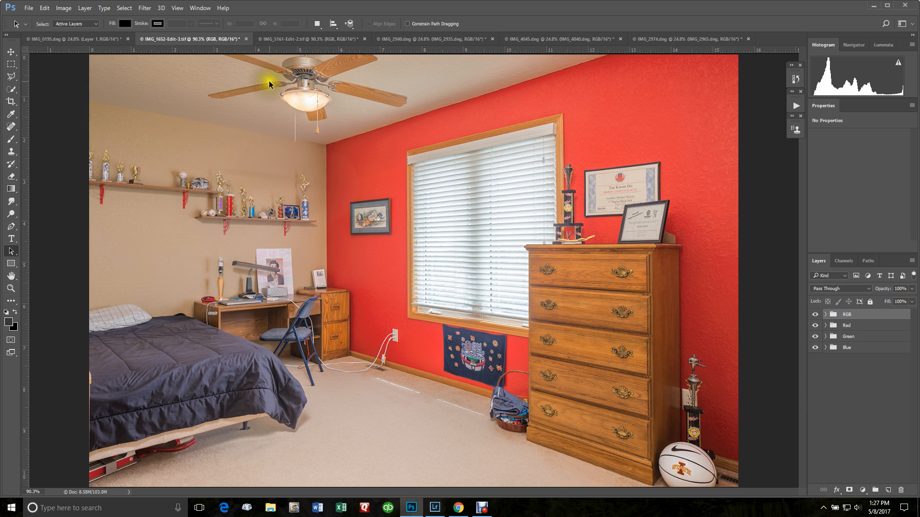
Switch to the IMG_5161 document and expand the Blue group and its Flash copy subgroup
click(283, 38)
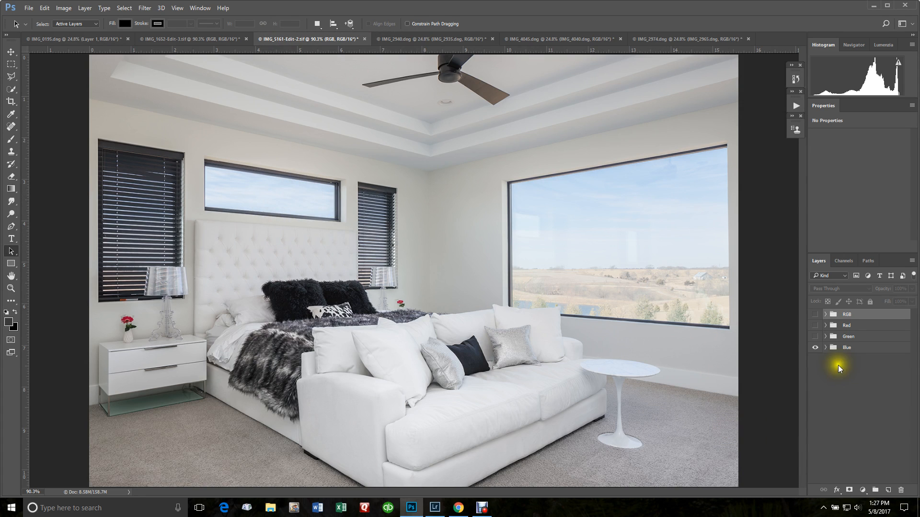
click(826, 348)
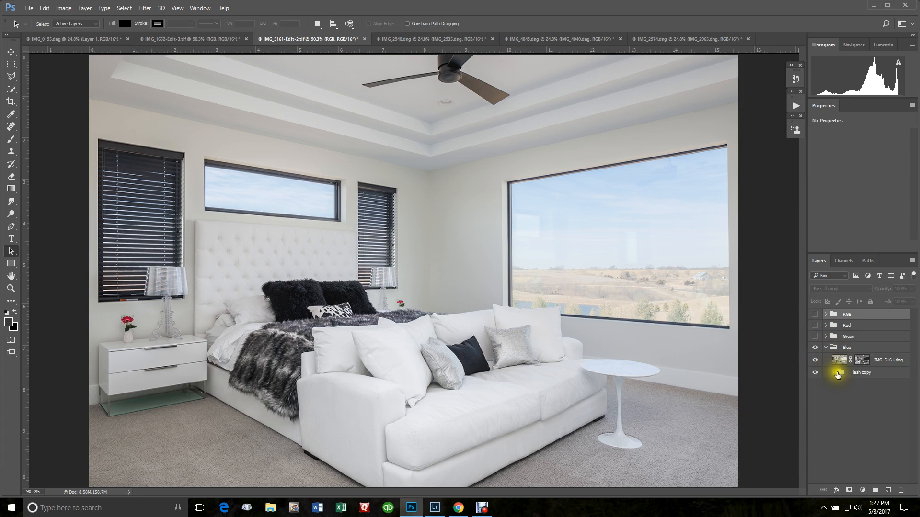
click(831, 373)
click(832, 373)
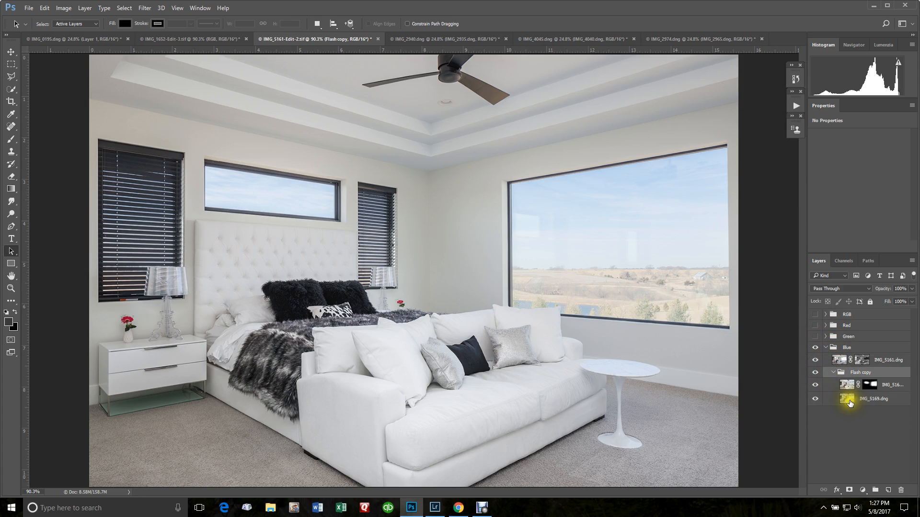
Examine the Blue group's flash, window and ambient layers by toggling their visibility, leaving all visible and the group collapsed
click(815, 359)
click(815, 386)
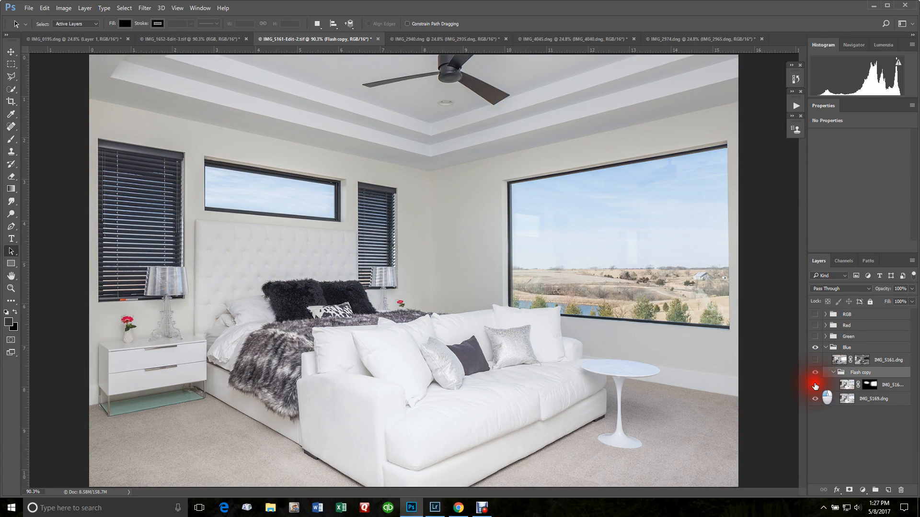
click(846, 397)
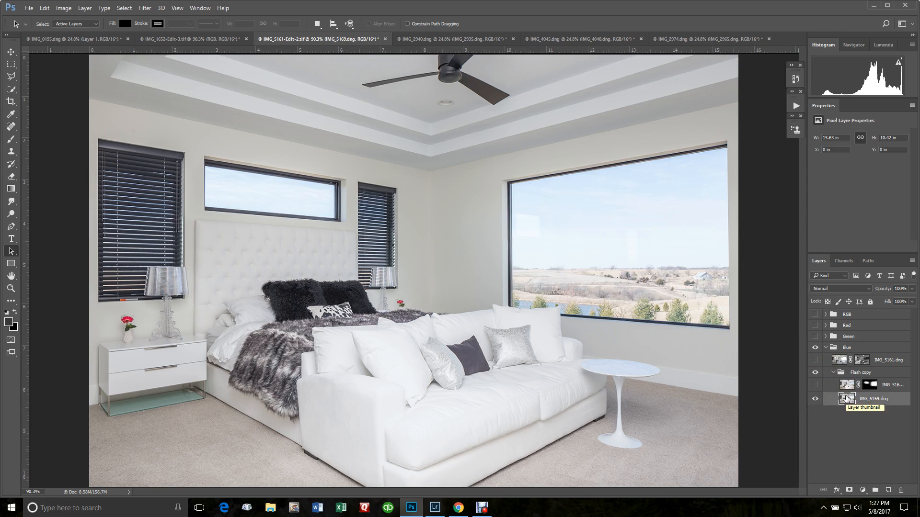
click(815, 385)
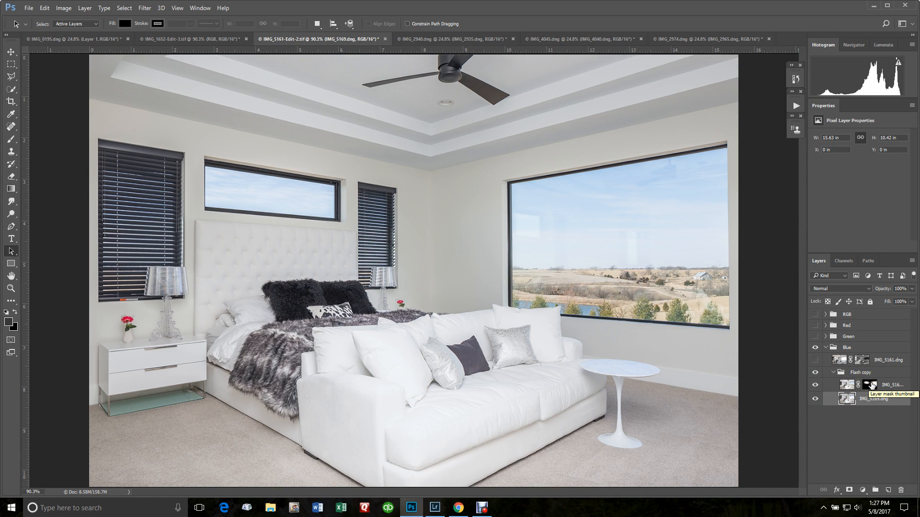
click(846, 385)
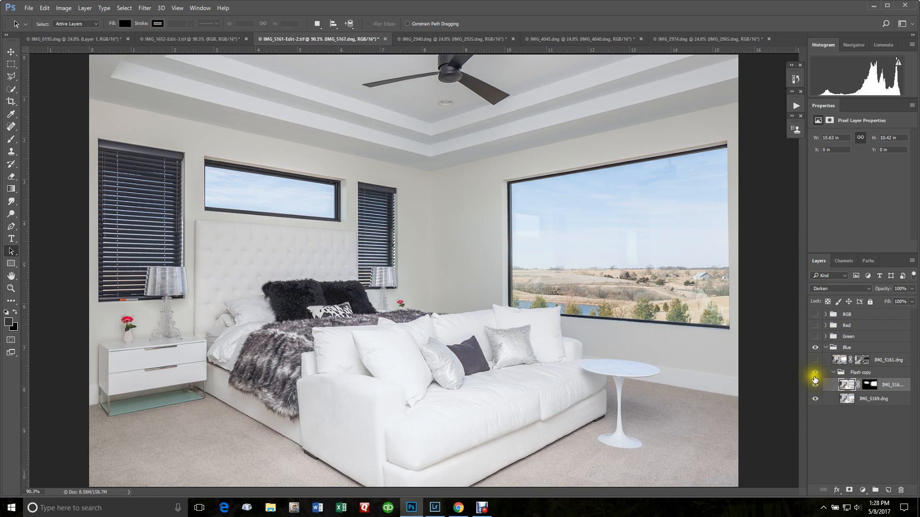
click(814, 360)
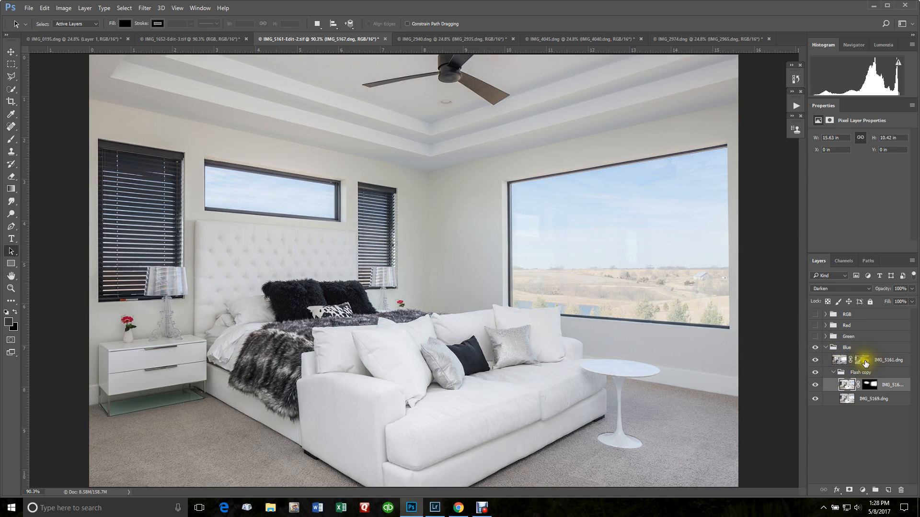
click(826, 350)
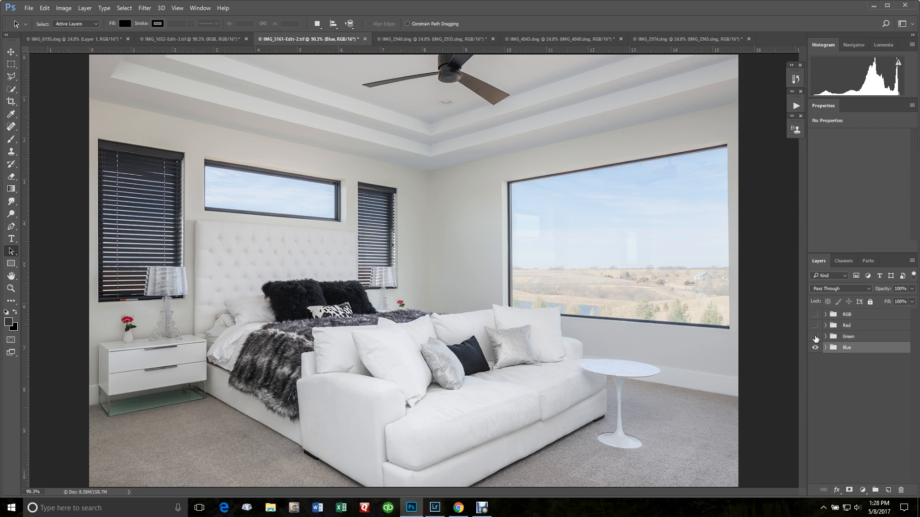
Compare the Green group's blend with the Blue group's in the IMG_5161 document, leaving the Green group visible
click(815, 337)
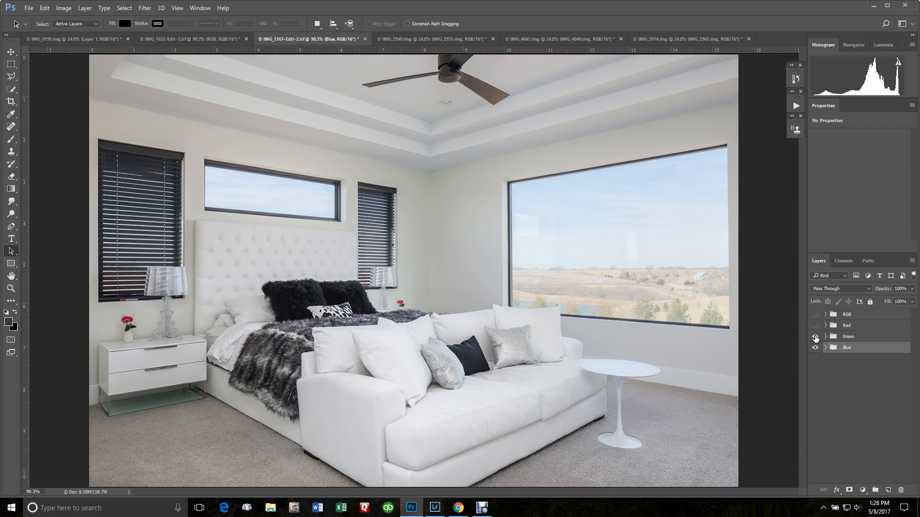
click(815, 338)
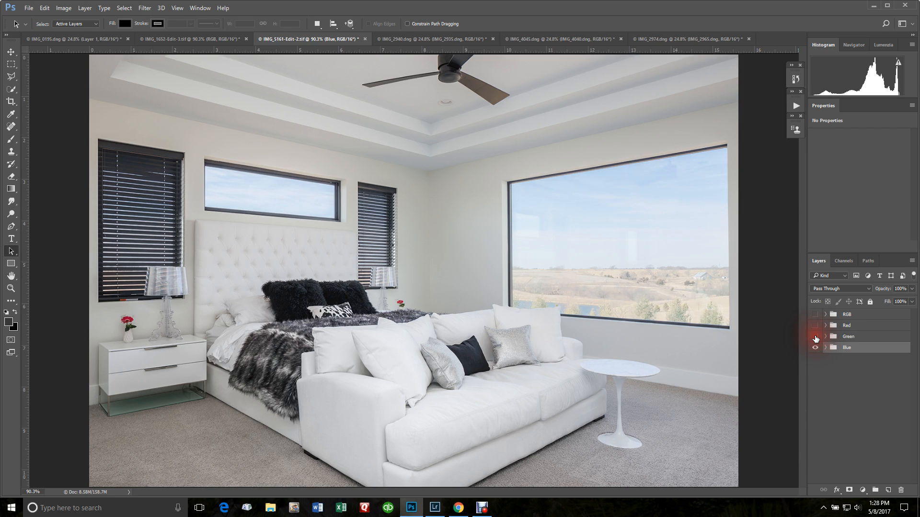
click(815, 338)
click(815, 338)
click(815, 338)
click(815, 338)
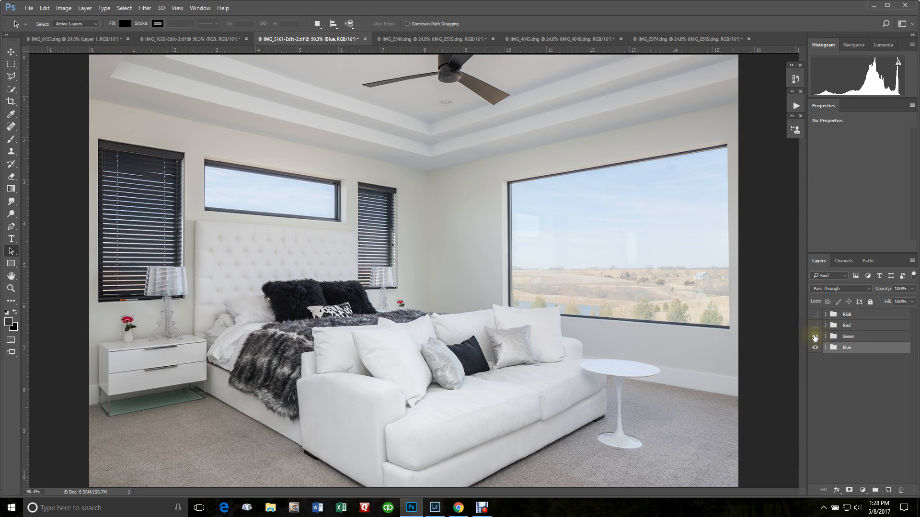
click(815, 338)
click(815, 338)
Compare the Red group's blend with the one beneath it by toggling the Red group's visibility repeatedly
click(815, 326)
click(815, 326)
click(814, 327)
click(815, 326)
click(815, 326)
click(815, 326)
click(815, 327)
click(815, 327)
Compare the Blue, Green and Red blends by alternately toggling the Green and Red groups, leaving both visible
click(817, 337)
click(815, 327)
click(815, 336)
click(815, 326)
click(815, 336)
click(815, 326)
Compare the RGB group's blend with the Red group's in the IMG_5161 document, leaving the RGB group visible and selected
click(815, 314)
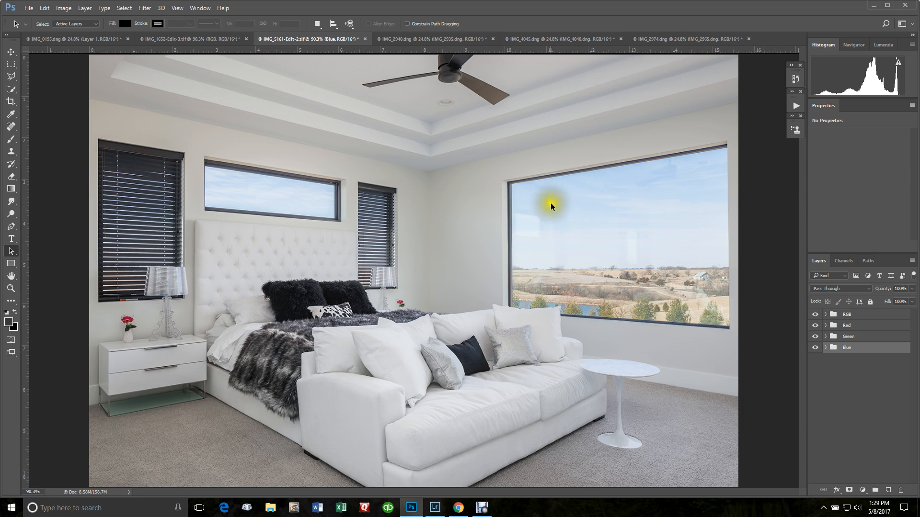
click(815, 314)
click(815, 314)
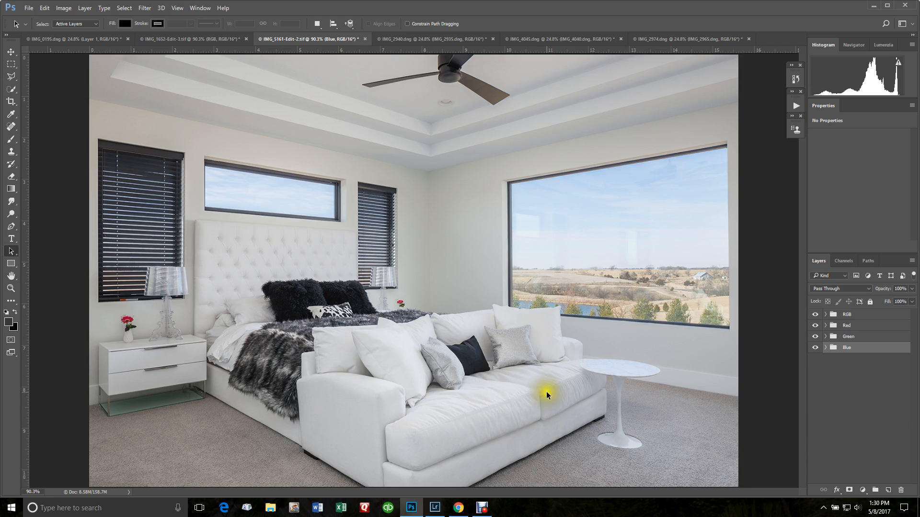
click(814, 314)
click(815, 314)
click(814, 314)
click(814, 315)
click(830, 313)
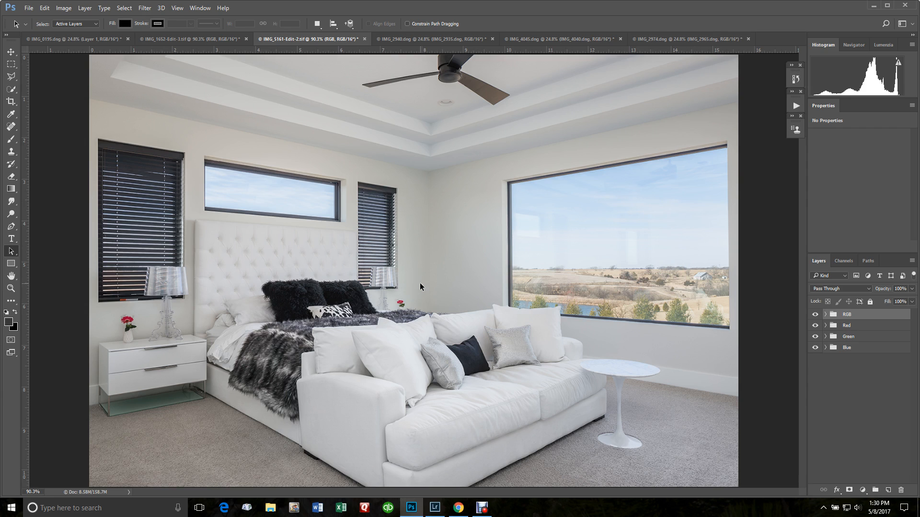
Switch to the IMG_2940 document and compare its two exposures by toggling the IMG_2935.dng layer, leaving it visible
click(415, 38)
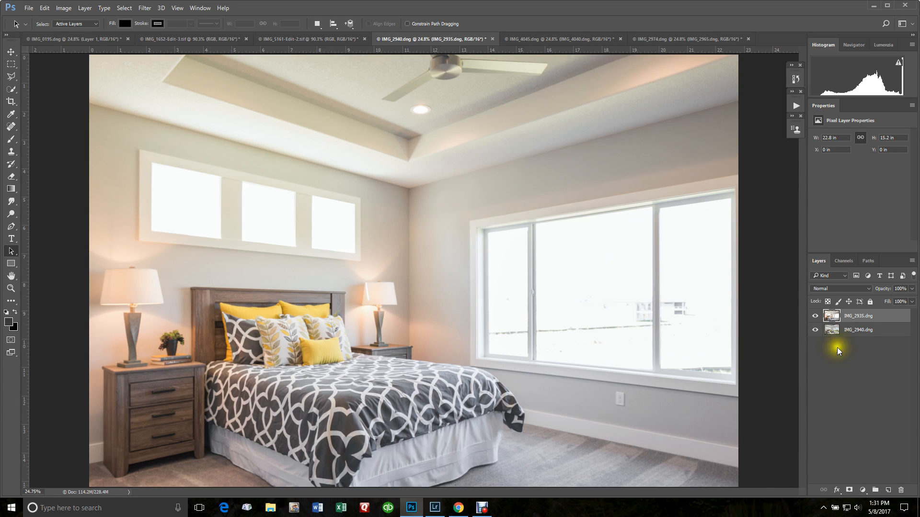
click(815, 316)
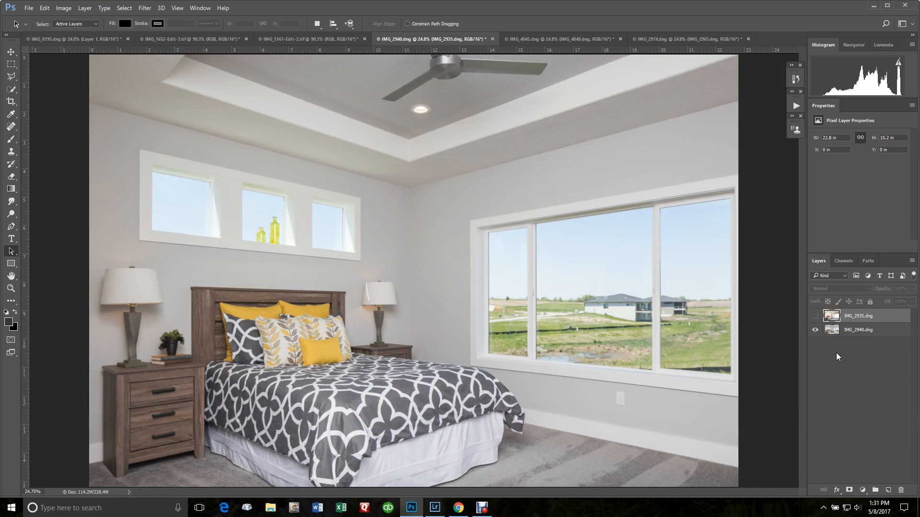
click(824, 317)
click(824, 316)
click(816, 316)
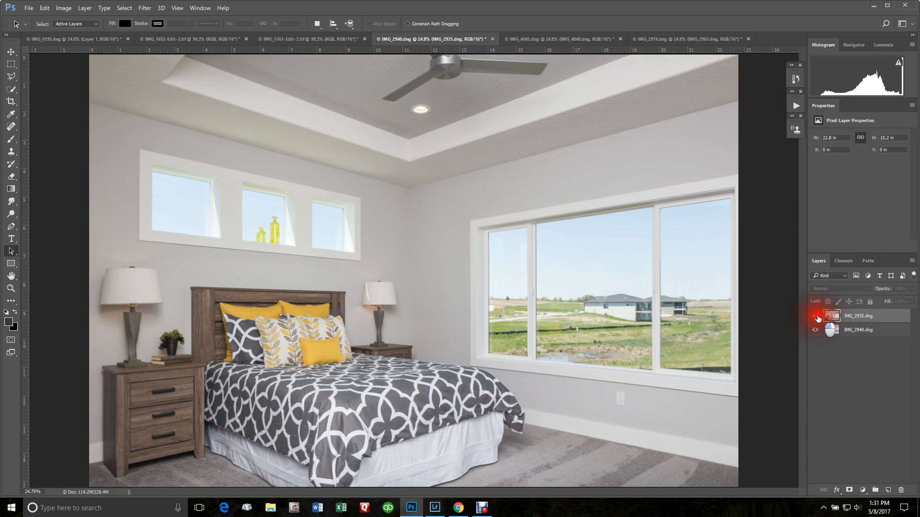
Load the RGB channel's luminosity as a selection and add it as an inverted layer mask on IMG_2935.dng
click(830, 315)
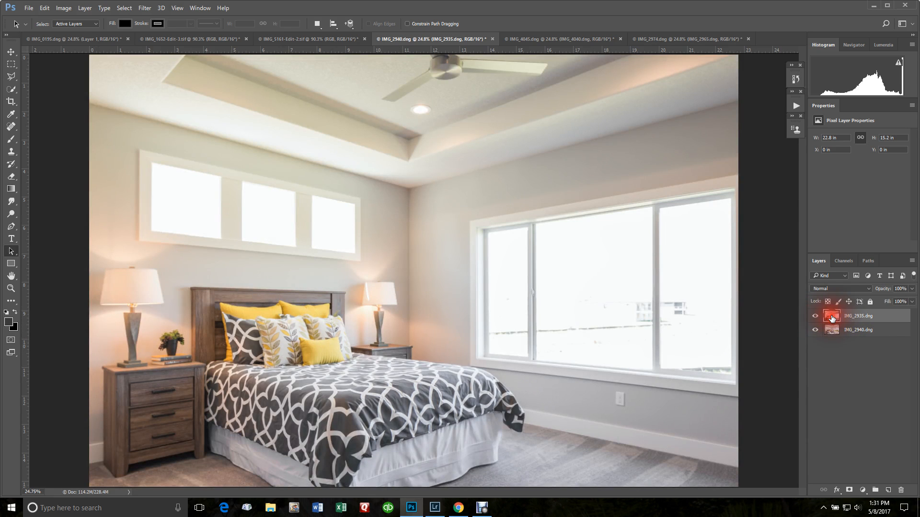
click(845, 260)
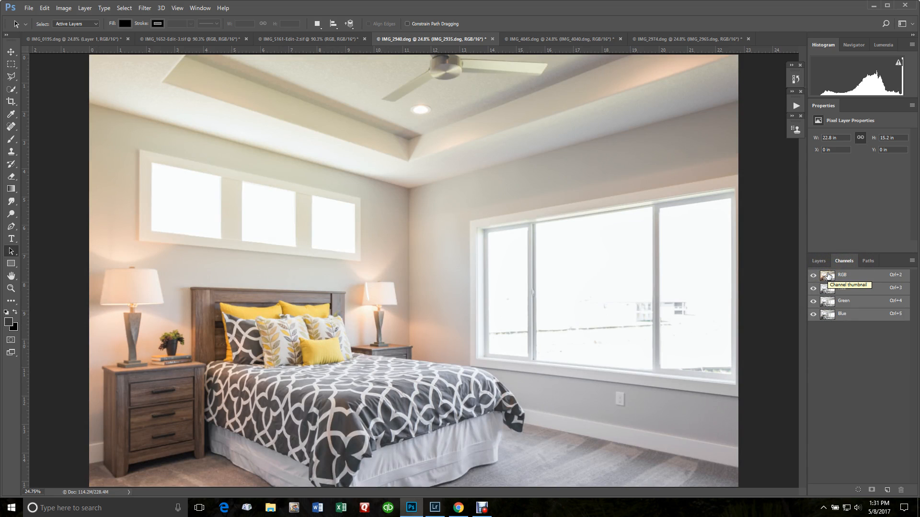
click(827, 276)
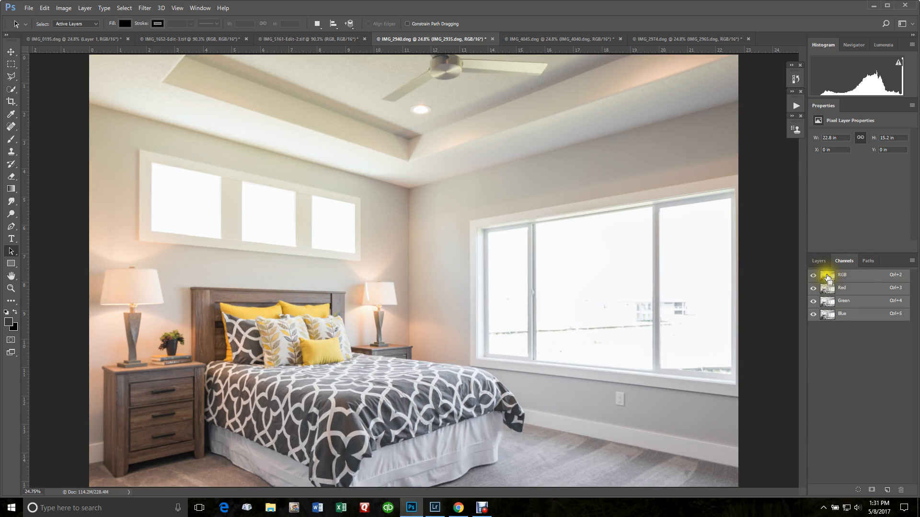
ctrl+click(828, 277)
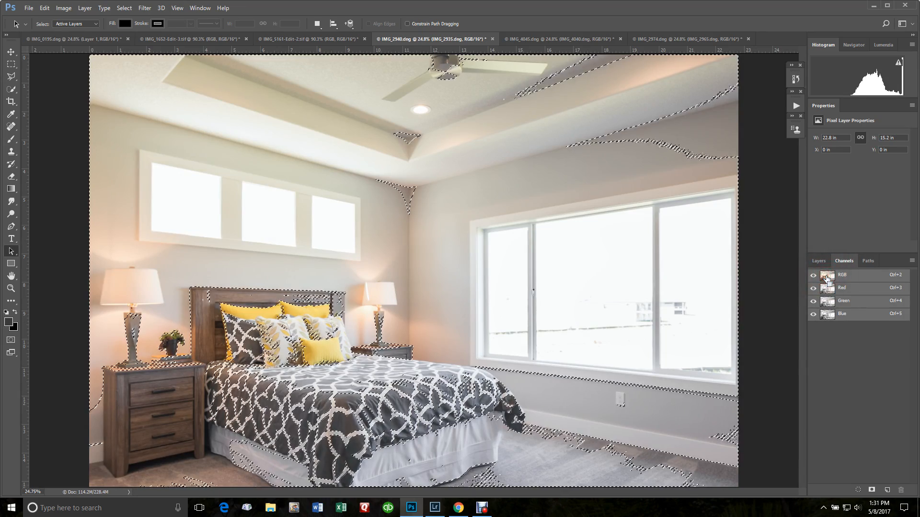
click(819, 263)
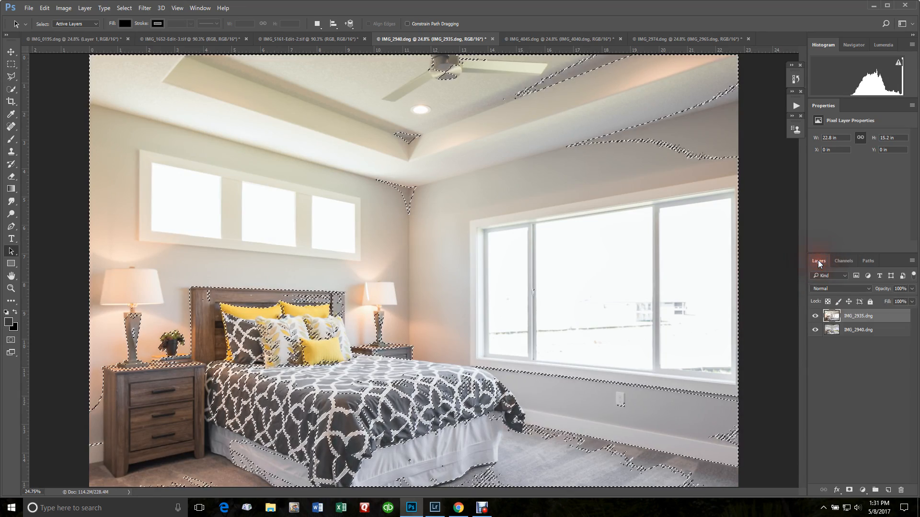
click(849, 491)
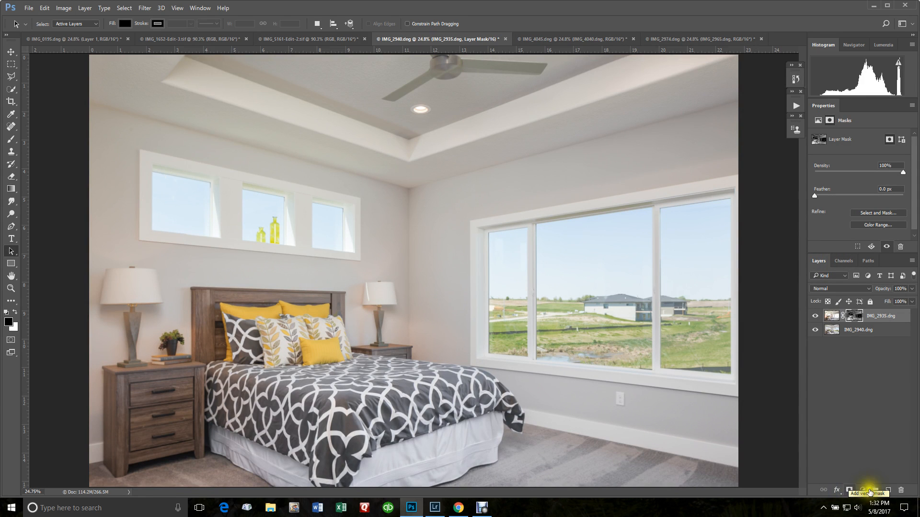
Compare the IMG_2935.dng layer with and without its luminosity mask by toggling the mask, leaving it enabled
shift+click(852, 315)
shift+click(852, 315)
shift+click(852, 315)
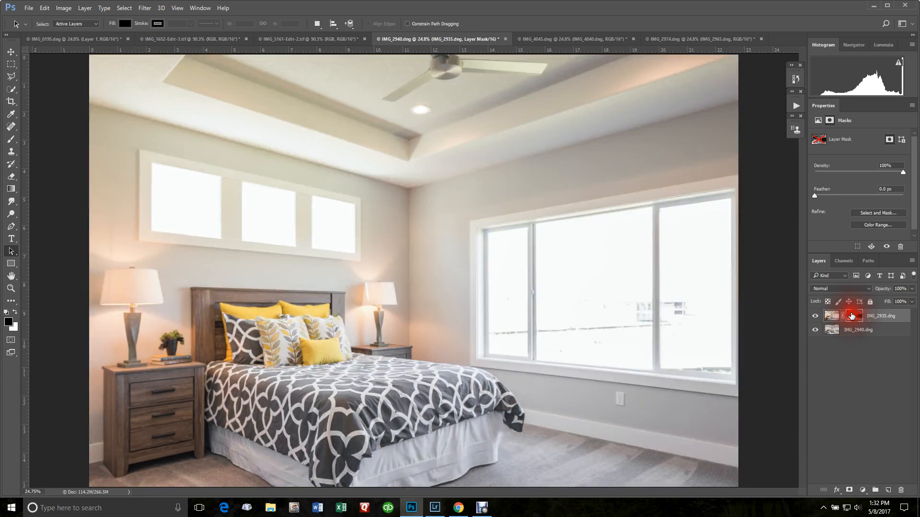
shift+click(852, 315)
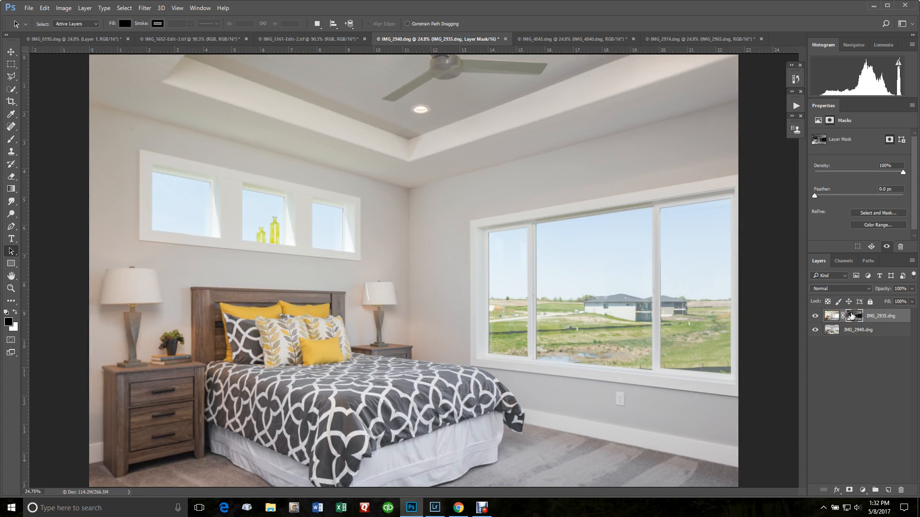
shift+click(851, 316)
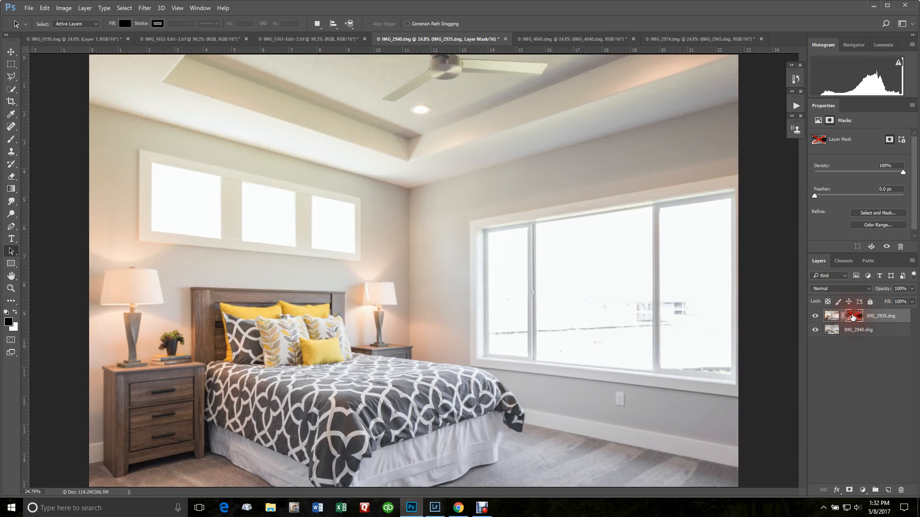
shift+click(852, 316)
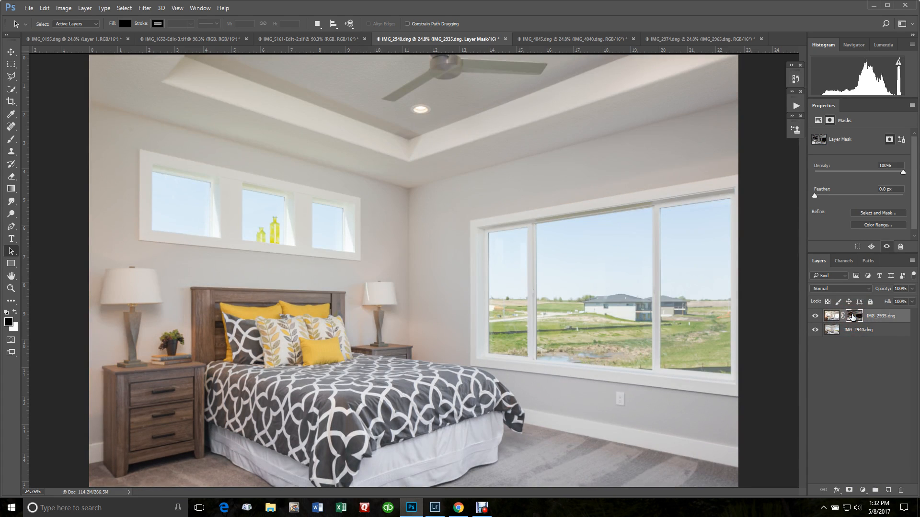
Brighten the IMG_2935.dng layer mask with Curves by raising a midtone point to input 100, output 171
click(853, 313)
key(ctrl)
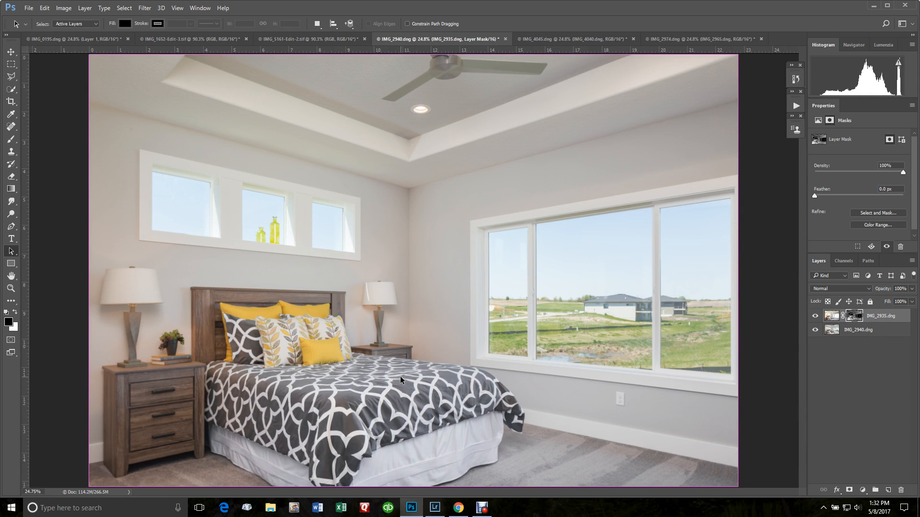
key(ctrl+m)
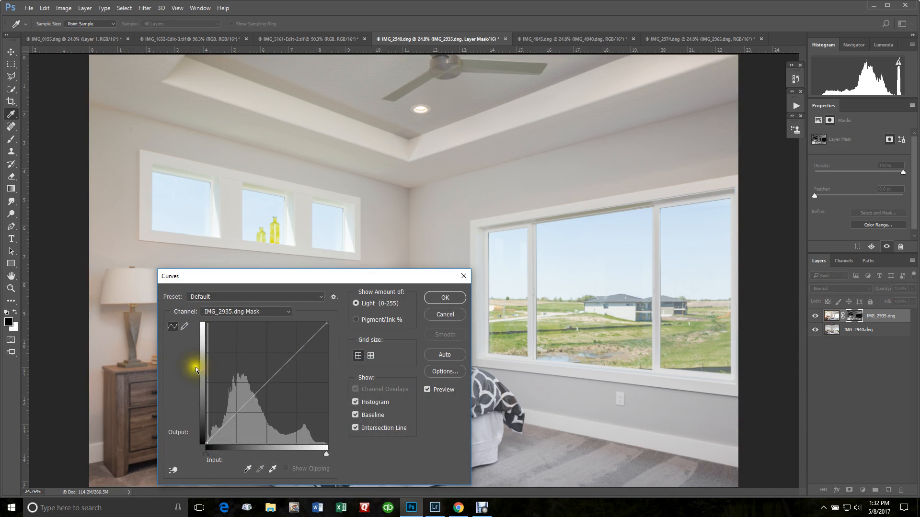
click(267, 382)
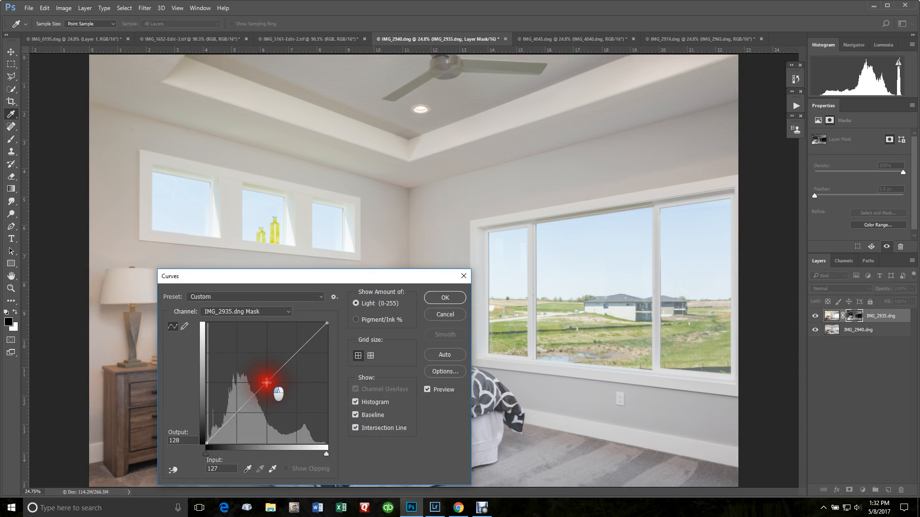
drag(266, 382, 253, 364)
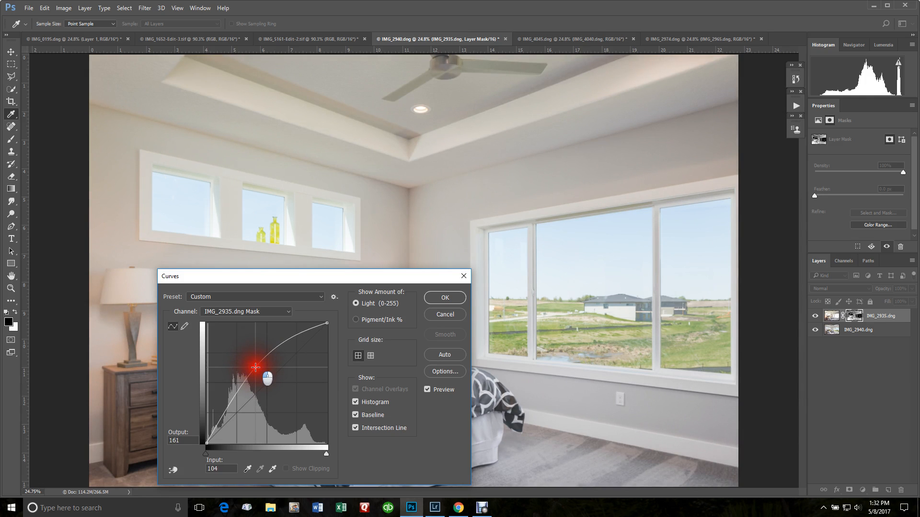
drag(256, 367, 253, 363)
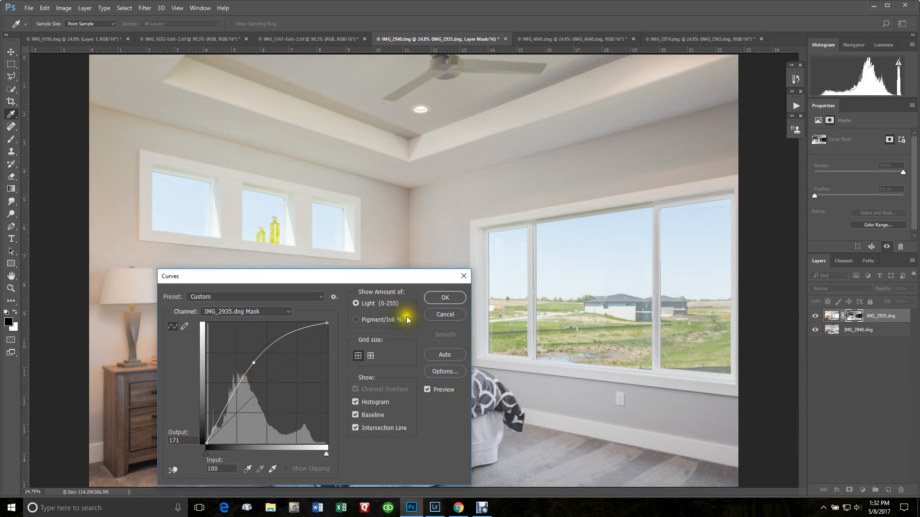
click(445, 298)
Paint white over both lamps on the IMG_2935.dng mask with an 842 px brush at 5% flow, and compare the layer with its mask disabled
key(a)
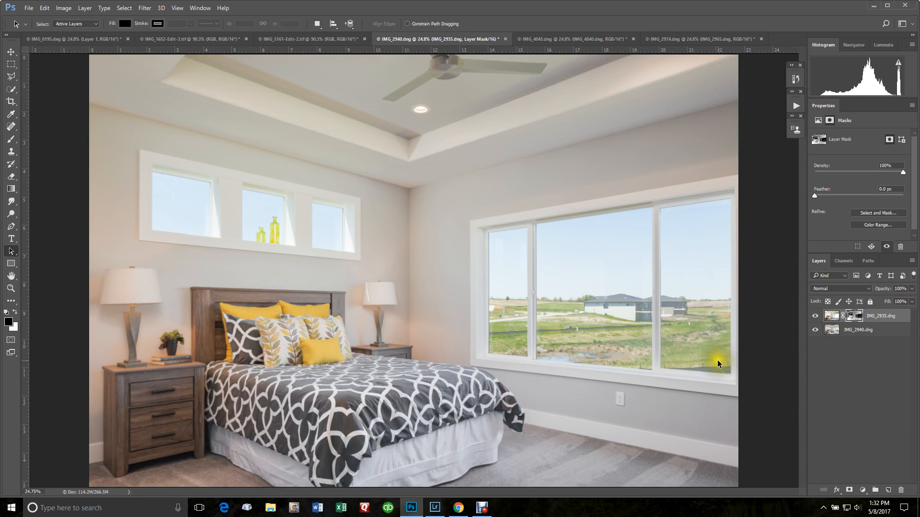
key(b)
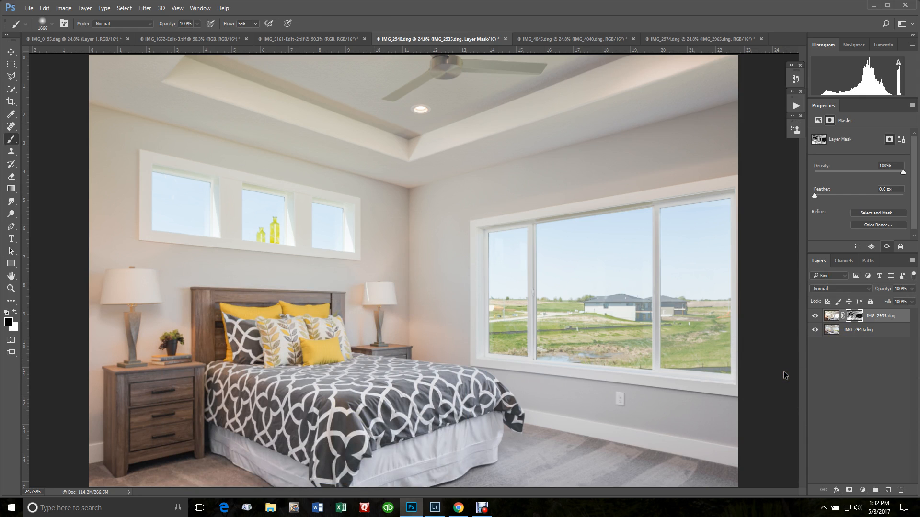
drag(650, 354, 601, 353)
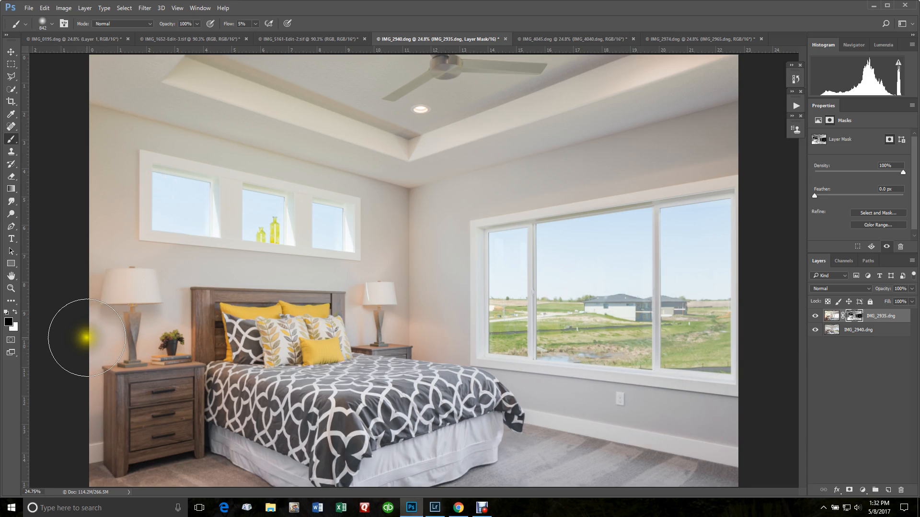
mouse_move(86, 338)
mouse_down()
mouse_move(123, 302)
mouse_move(219, 297)
mouse_move(135, 335)
mouse_move(164, 263)
mouse_move(137, 240)
mouse_move(92, 232)
mouse_move(120, 218)
mouse_move(129, 329)
mouse_move(124, 267)
mouse_move(179, 303)
mouse_move(144, 308)
mouse_move(359, 312)
mouse_move(378, 308)
mouse_move(403, 267)
mouse_move(378, 278)
mouse_move(353, 308)
mouse_move(388, 294)
mouse_move(399, 273)
mouse_up()
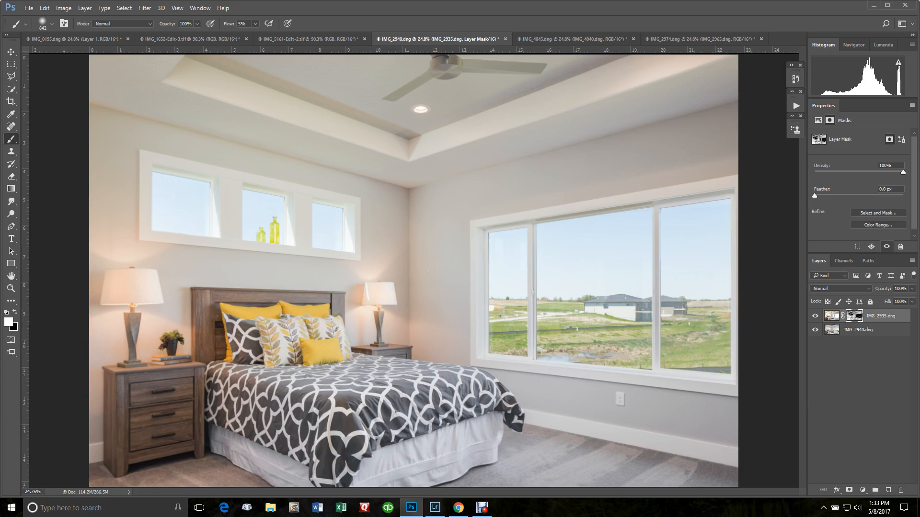
shift+click(856, 317)
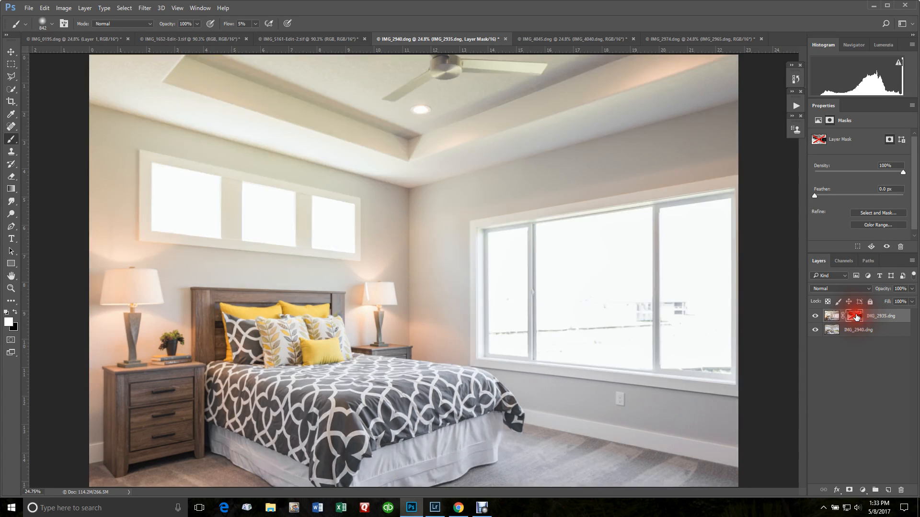
shift+click(856, 317)
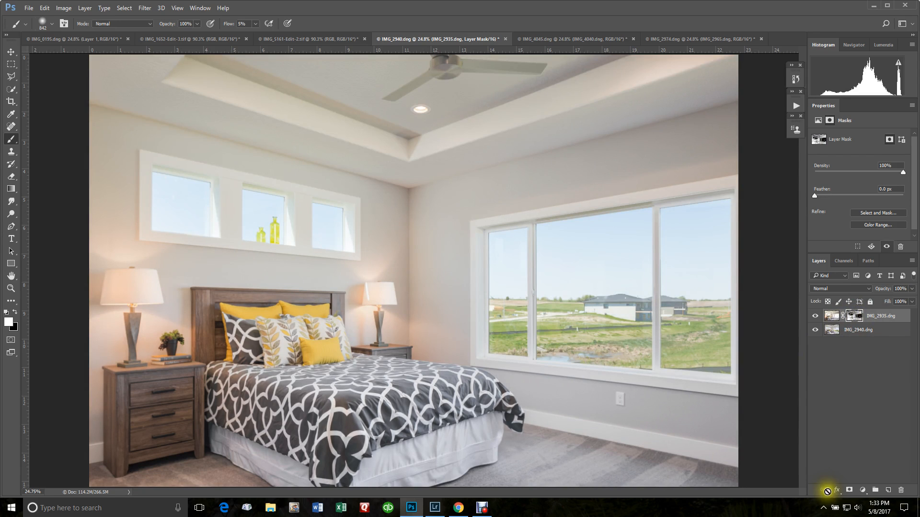
Add a Hue/Saturation adjustment layer and reduce the Yellows saturation to -58 by sampling the tray ceiling's yellow cast
click(863, 491)
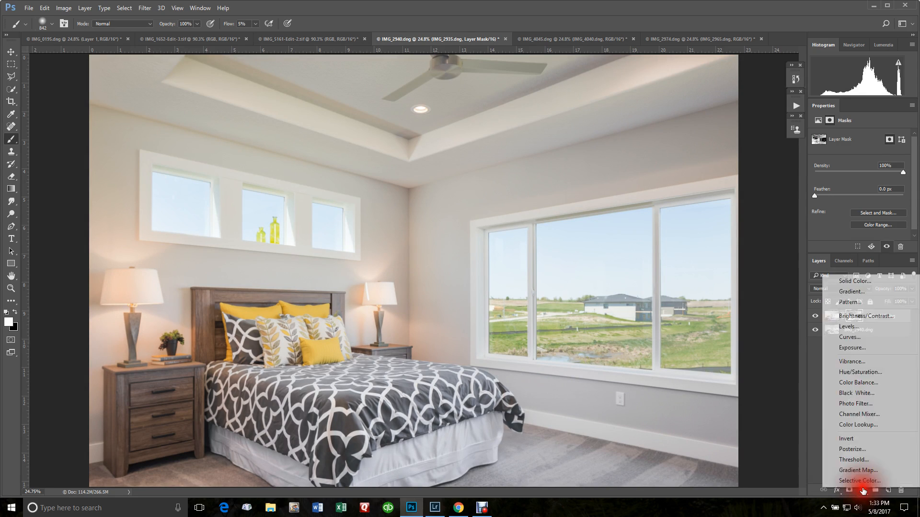
click(861, 374)
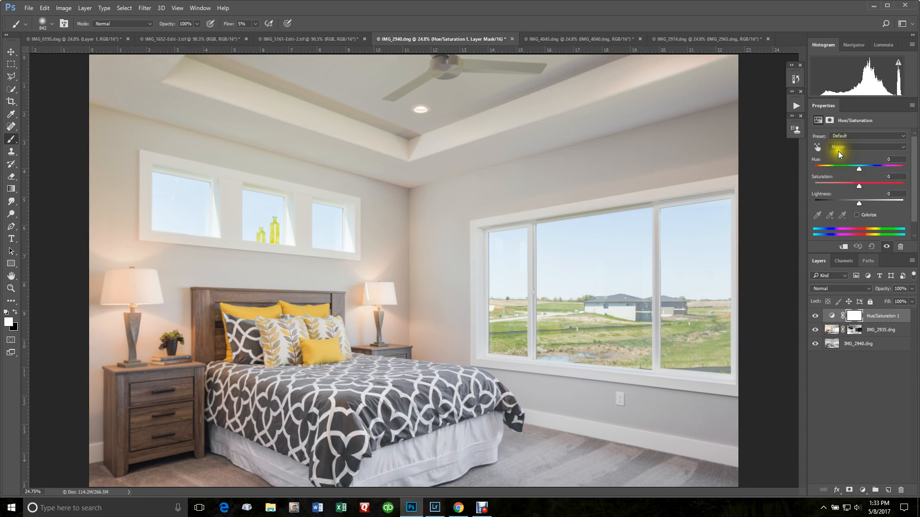
click(816, 149)
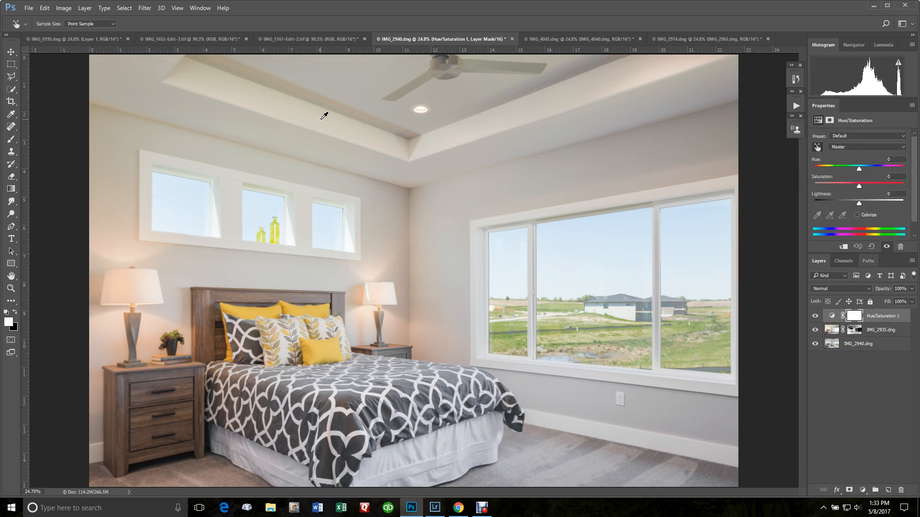
click(324, 116)
drag(324, 116, 292, 118)
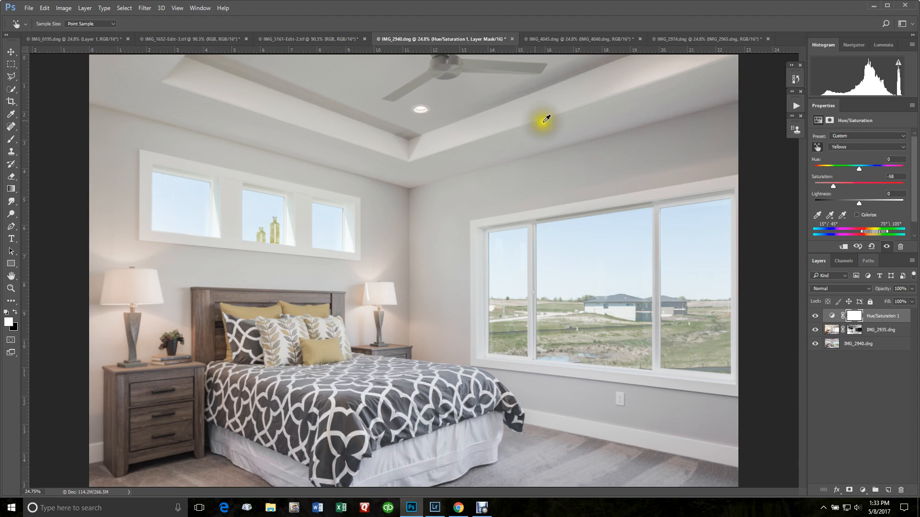
Restore colour to the lamps, bed pillows and nightstands by painting black on the Hue/Saturation mask with a 1012 px brush at 5% flow
click(858, 315)
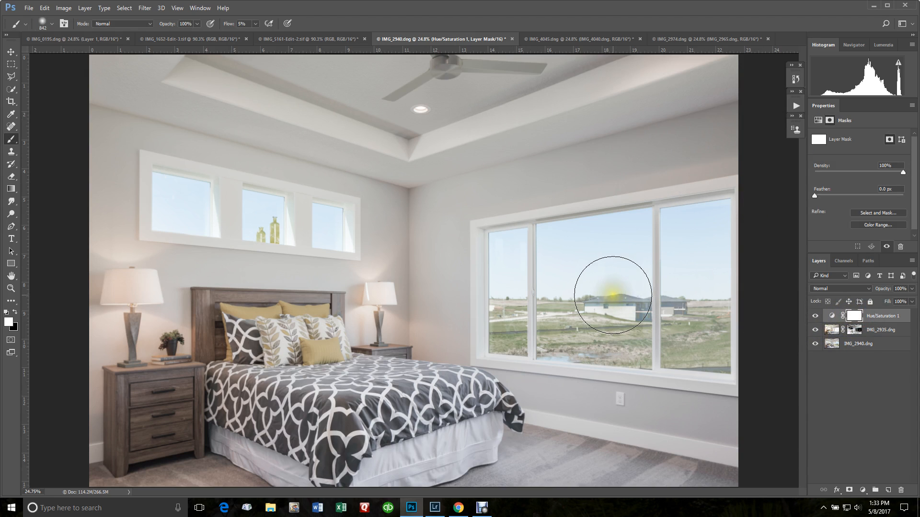
key(v)
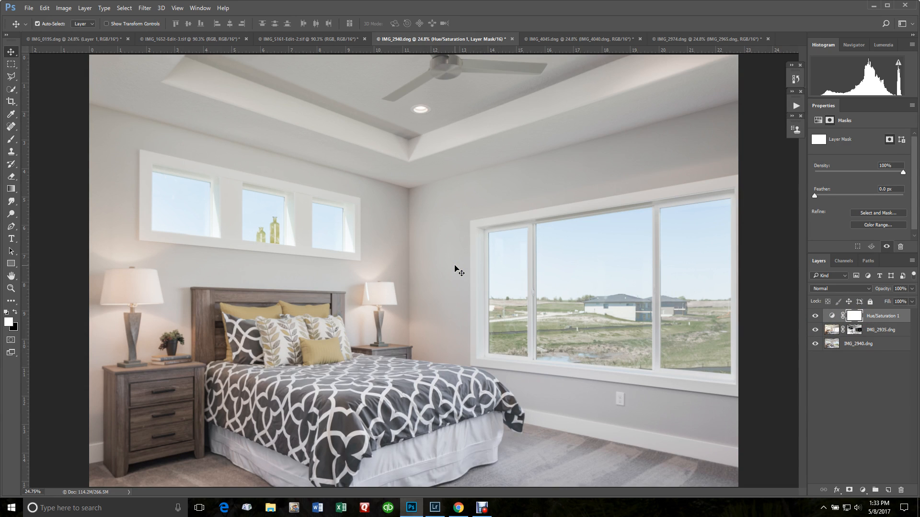
key(b)
drag(447, 263, 457, 260)
key(x)
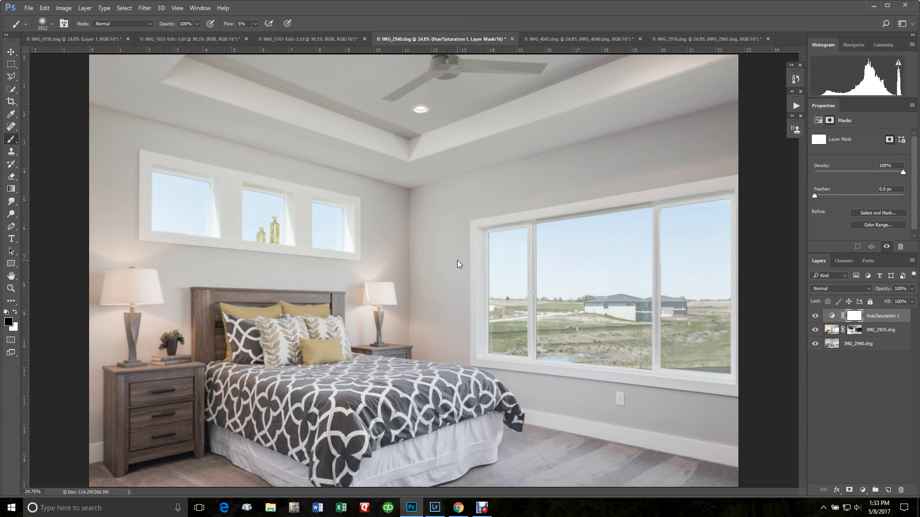
click(382, 295)
click(395, 280)
mouse_move(395, 280)
mouse_down()
mouse_move(378, 318)
mouse_move(406, 268)
mouse_move(422, 259)
mouse_move(339, 331)
mouse_move(396, 335)
mouse_move(361, 297)
mouse_move(400, 239)
mouse_move(432, 252)
mouse_move(415, 300)
mouse_move(360, 325)
mouse_move(400, 312)
mouse_move(417, 273)
mouse_move(386, 269)
mouse_move(341, 335)
mouse_move(378, 264)
mouse_move(392, 309)
mouse_move(349, 330)
mouse_move(371, 305)
mouse_move(237, 320)
mouse_move(270, 320)
mouse_move(198, 358)
mouse_move(315, 349)
mouse_move(339, 318)
mouse_move(366, 313)
mouse_move(304, 313)
mouse_move(186, 338)
mouse_move(294, 323)
mouse_move(268, 314)
mouse_move(335, 338)
mouse_move(311, 348)
mouse_move(275, 334)
mouse_move(201, 334)
mouse_move(236, 327)
mouse_move(236, 346)
mouse_move(265, 347)
mouse_move(297, 322)
mouse_move(253, 334)
mouse_move(254, 318)
mouse_move(340, 308)
mouse_move(193, 343)
mouse_move(181, 317)
mouse_move(49, 323)
mouse_move(187, 316)
mouse_move(90, 314)
mouse_move(104, 261)
mouse_move(157, 233)
mouse_move(196, 243)
mouse_move(87, 226)
mouse_move(68, 233)
mouse_move(72, 267)
mouse_move(144, 287)
mouse_move(176, 264)
mouse_move(106, 330)
mouse_move(268, 312)
mouse_move(131, 326)
mouse_move(76, 307)
mouse_move(132, 240)
mouse_move(222, 285)
mouse_move(229, 320)
mouse_move(191, 311)
mouse_move(132, 329)
mouse_move(135, 347)
mouse_up()
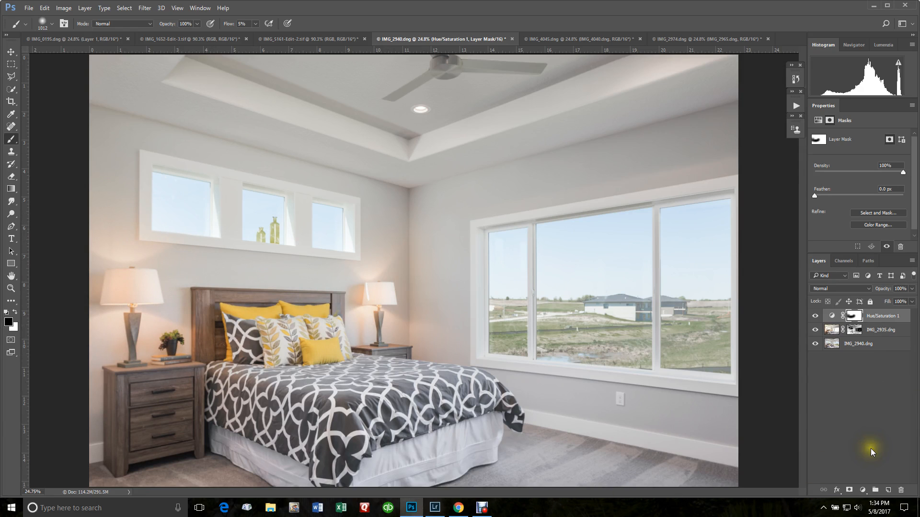
Add a Curves adjustment layer above Hue/Saturation 1 using the Linear Contrast (RGB) preset
click(863, 490)
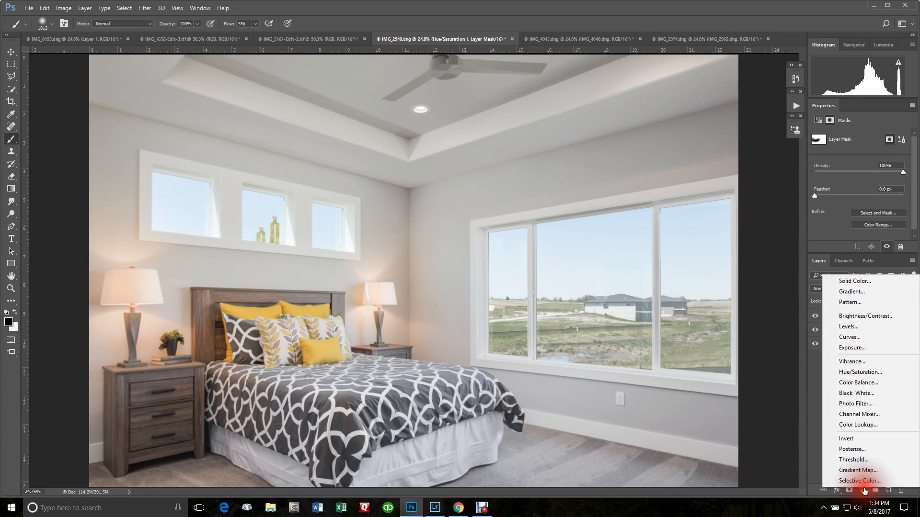
click(860, 338)
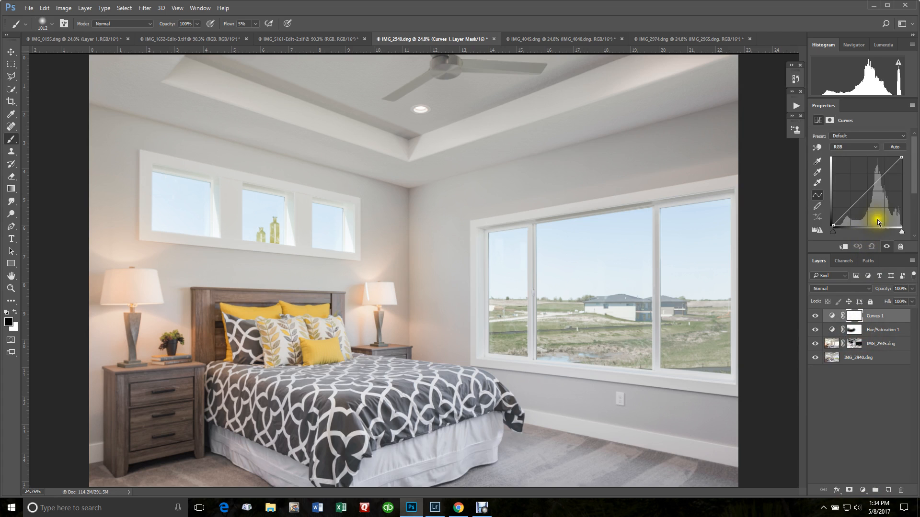
click(861, 136)
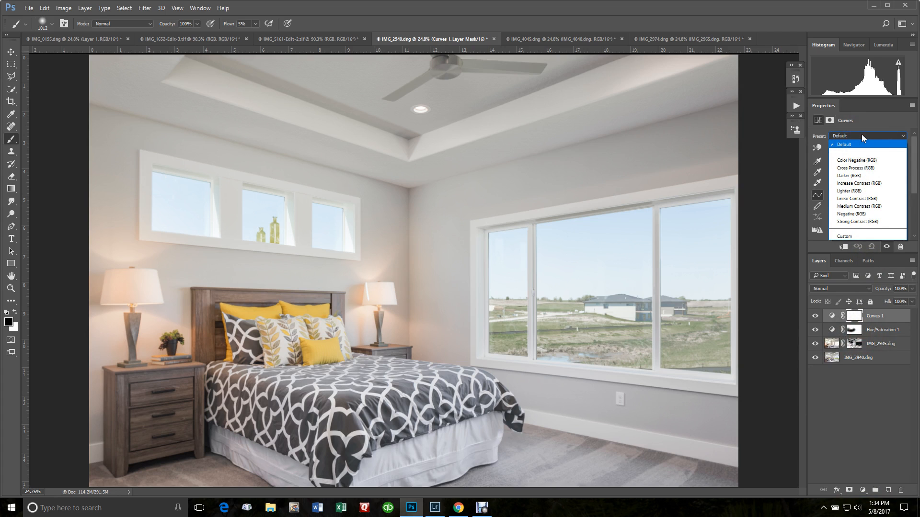
click(855, 199)
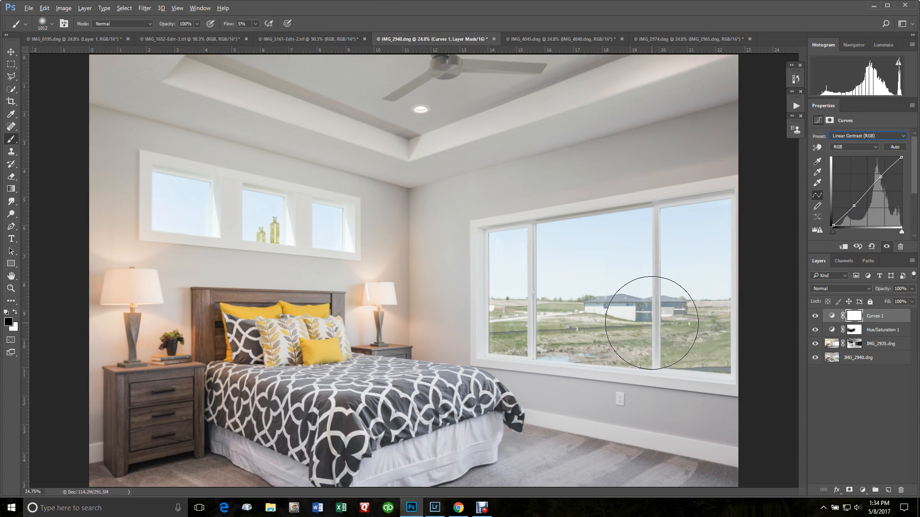
Stamp all visible layers into a new layer at the top and apply the last-used High Pass filter to it
key(ctrl+alt+shift+e)
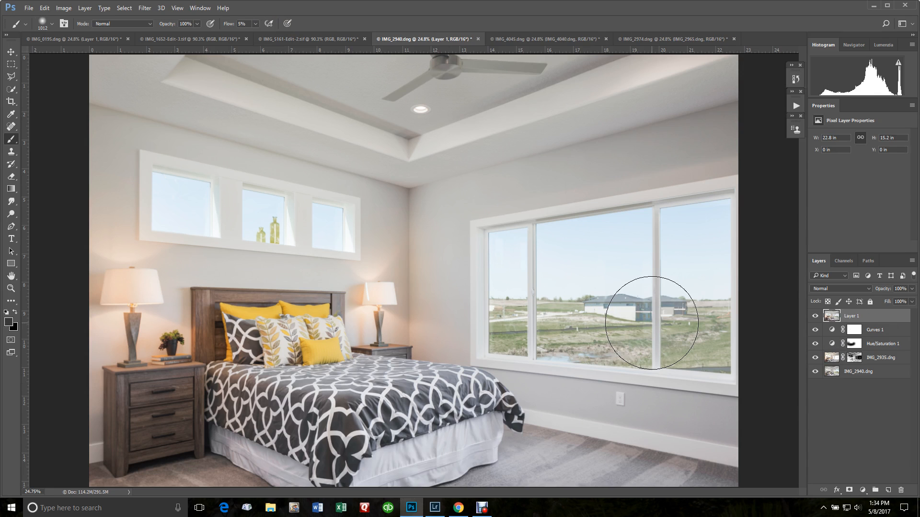
click(144, 10)
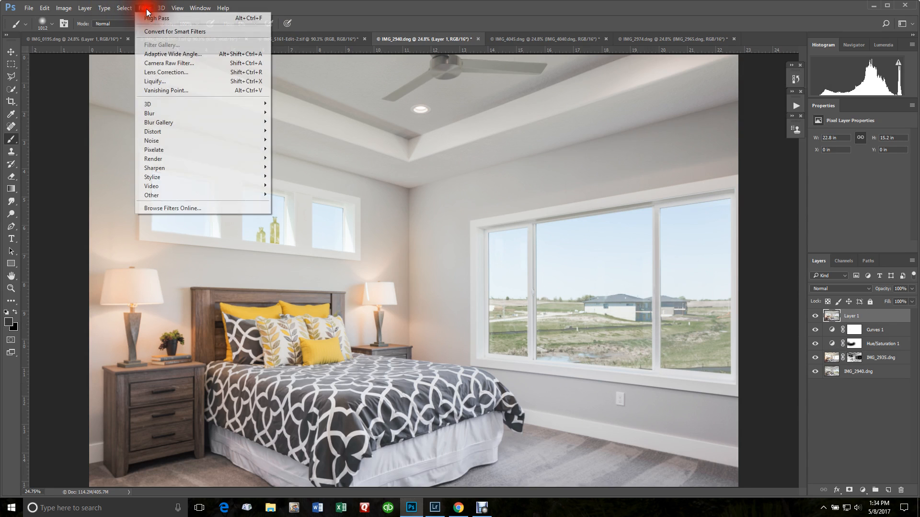
click(145, 8)
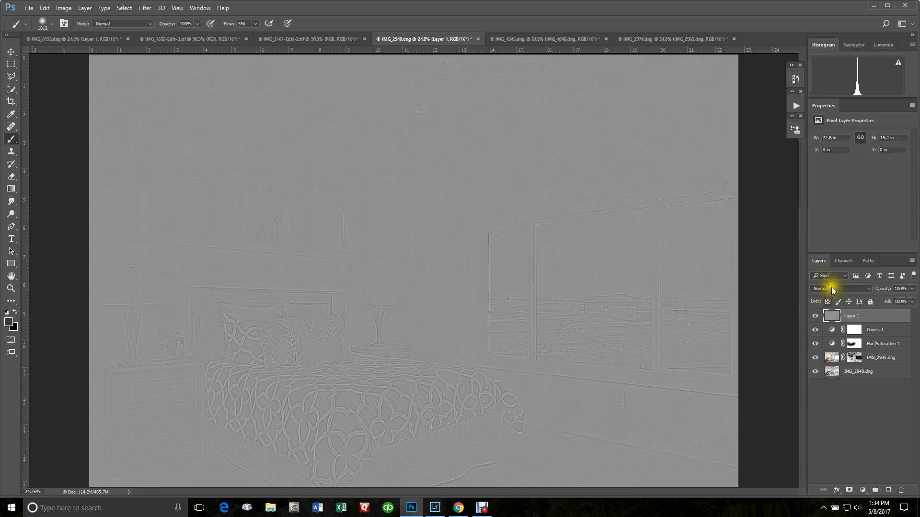
Set the high-pass layer's blend mode to Overlay to sharpen the bedroom image
click(828, 289)
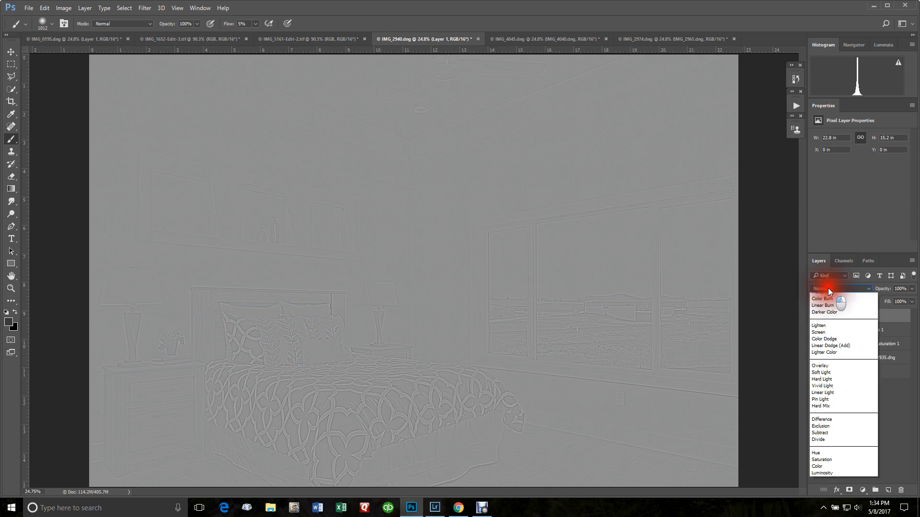
click(829, 397)
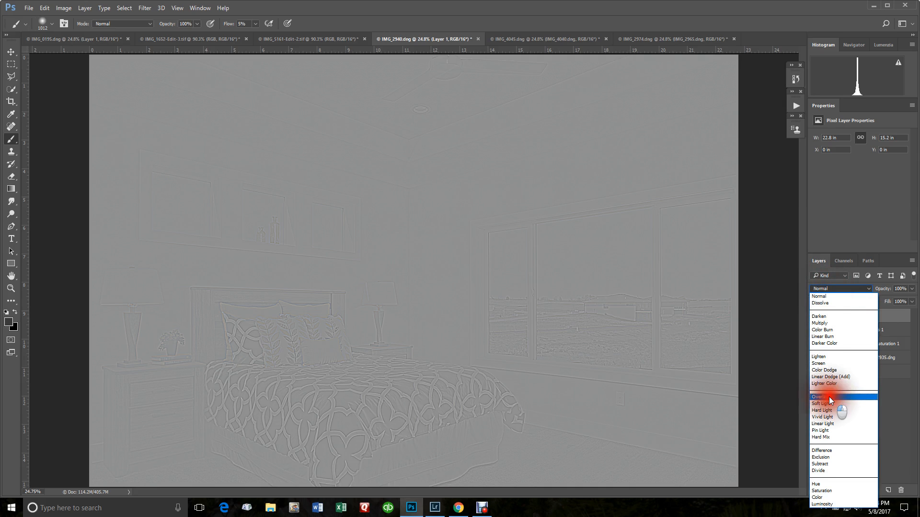
click(765, 419)
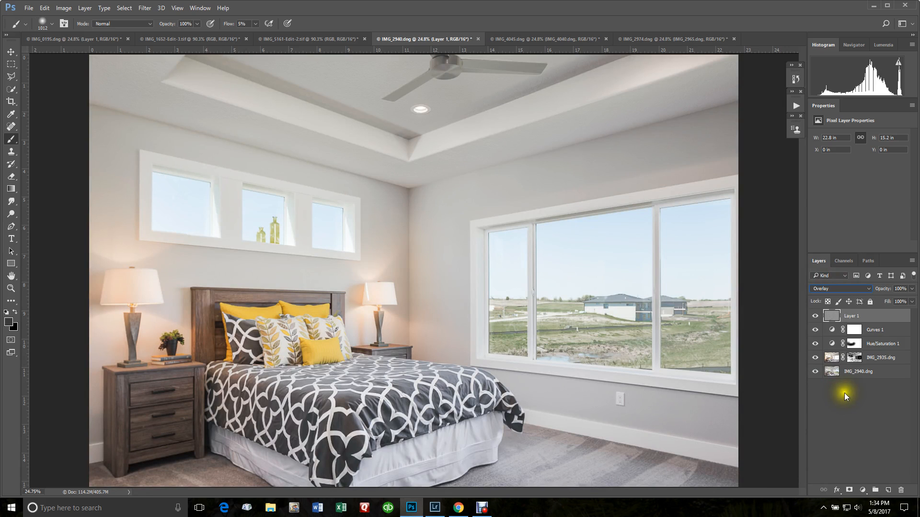
Compare the image with and without the Hue/Saturation 1 adjustment by toggling its visibility, leaving it visible
click(814, 345)
click(815, 345)
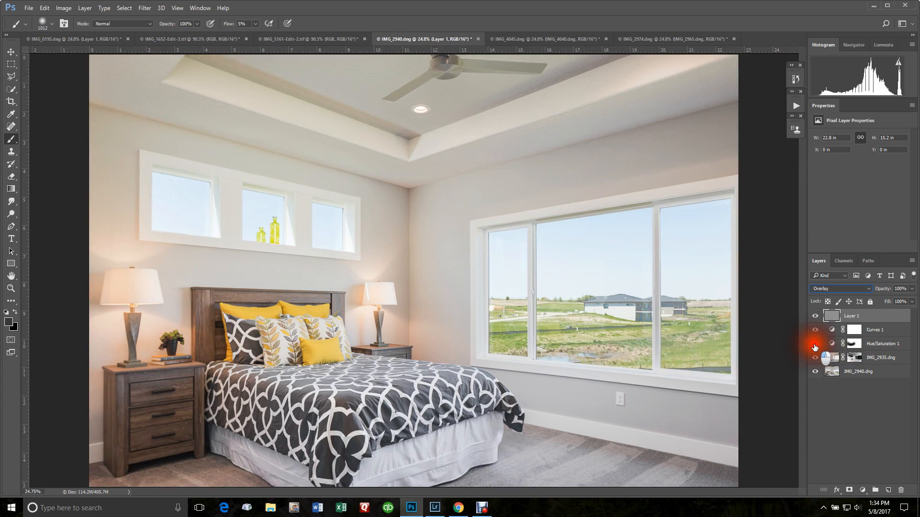
click(815, 346)
click(815, 346)
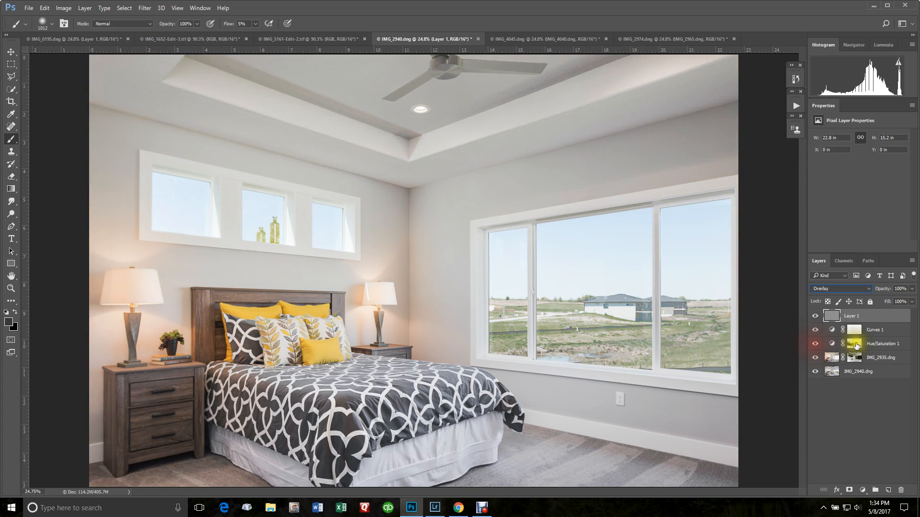
Paint black on the Hue/Saturation 1 mask over the landscape in the large window to restore its greens, and reselect Layer 1
click(854, 343)
click(685, 330)
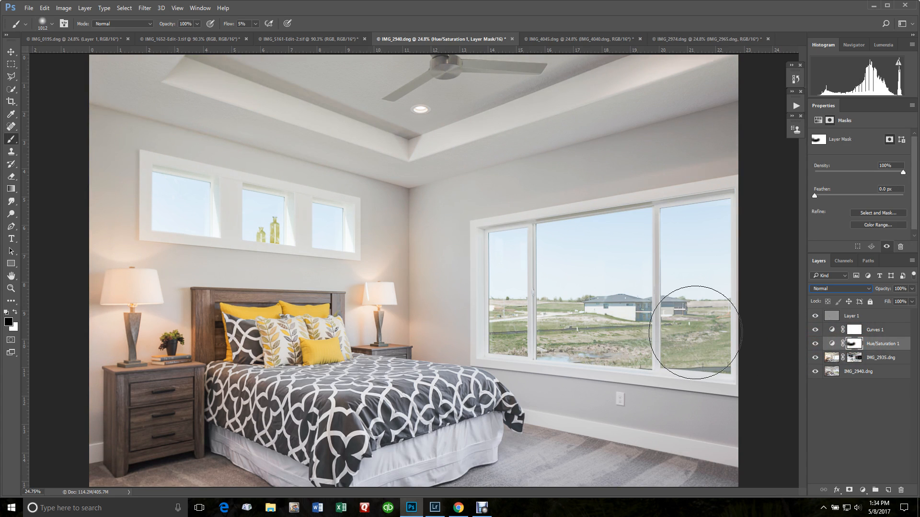
mouse_move(695, 332)
mouse_down()
mouse_move(721, 323)
mouse_move(602, 358)
mouse_move(625, 308)
mouse_move(499, 299)
mouse_move(476, 333)
mouse_move(698, 320)
mouse_move(683, 359)
mouse_move(626, 302)
mouse_move(551, 327)
mouse_move(440, 322)
mouse_move(595, 329)
mouse_move(743, 308)
mouse_move(655, 347)
mouse_move(548, 301)
mouse_move(704, 329)
mouse_move(679, 304)
mouse_move(499, 329)
mouse_up()
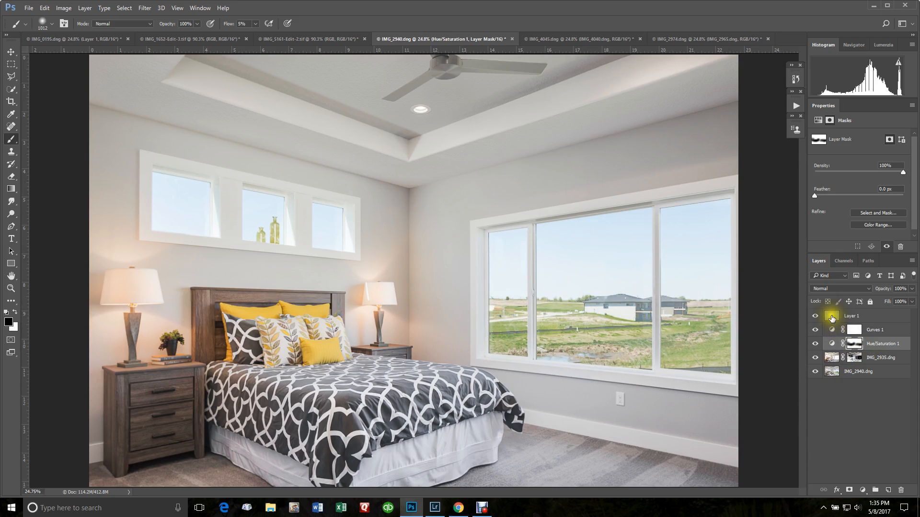
click(832, 315)
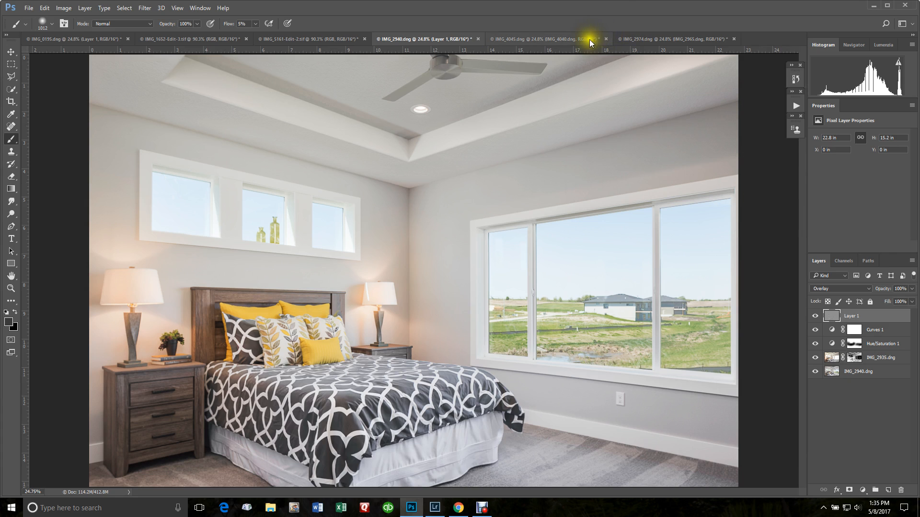
Switch to the IMG_4045 living room document and compare its two exposures by toggling the IMG_4040.dng layer, leaving it visible
click(548, 39)
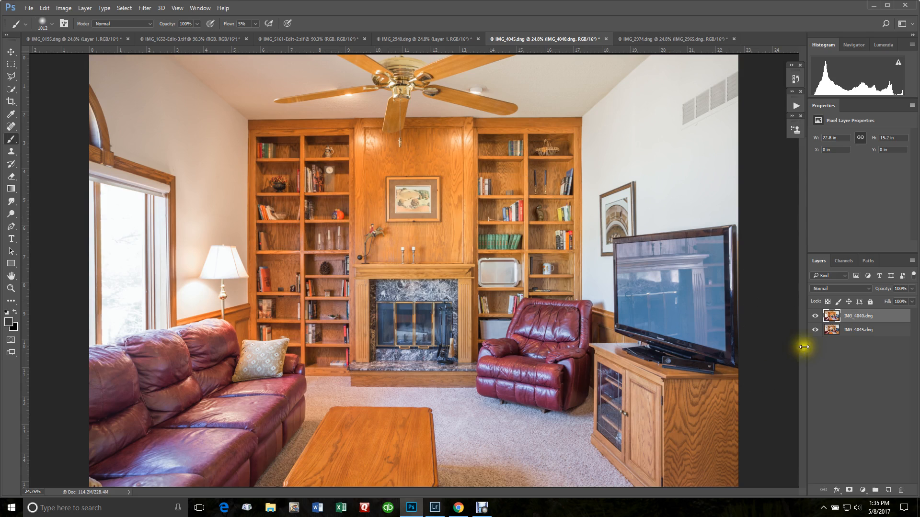
click(815, 316)
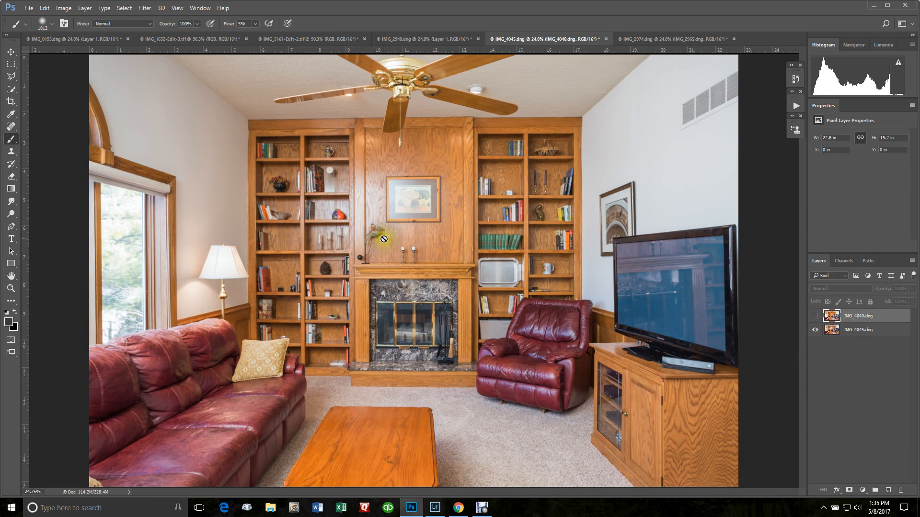
key(a)
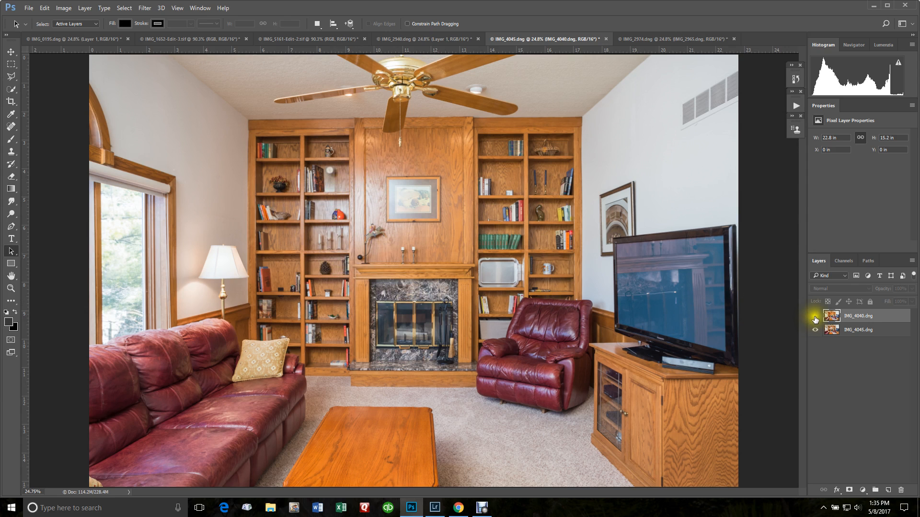
click(815, 317)
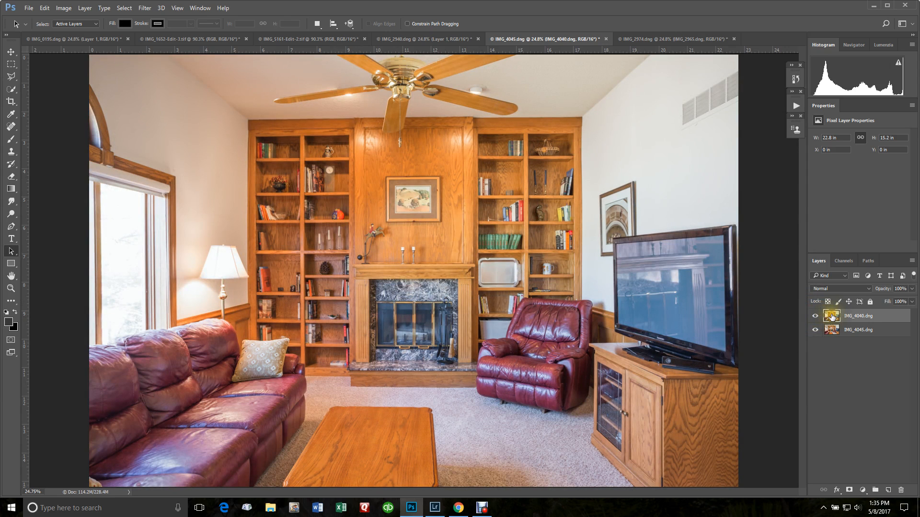
Load the RGB channel's luminosity as a selection, add it as an inverted mask on the IMG_4040.dng layer, and check the blend
click(832, 317)
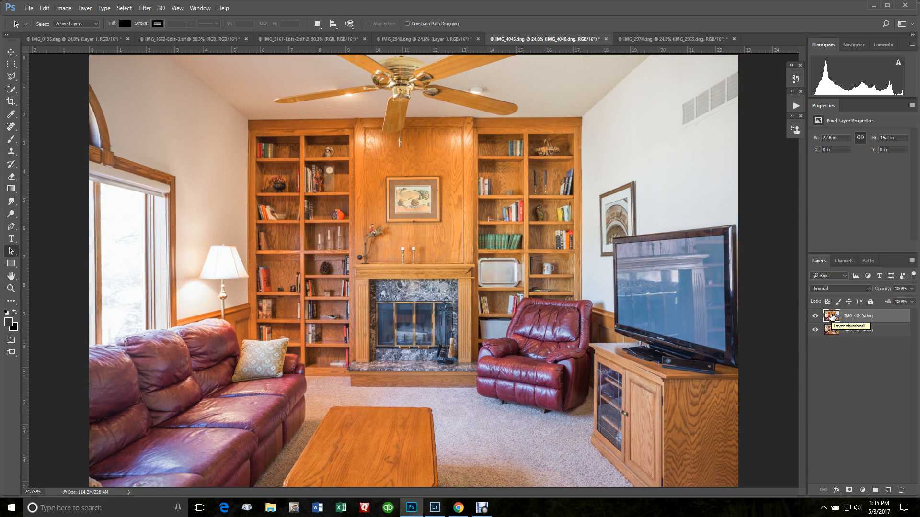
click(845, 261)
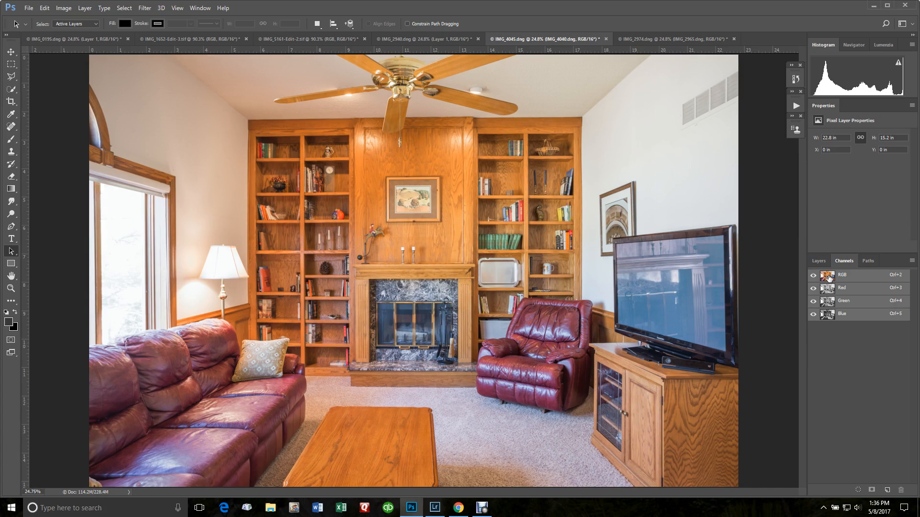
click(828, 277)
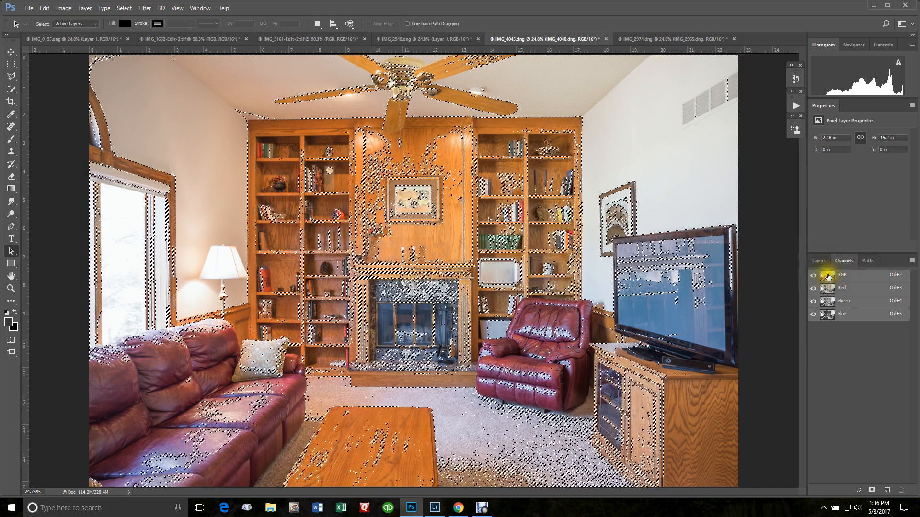
click(819, 261)
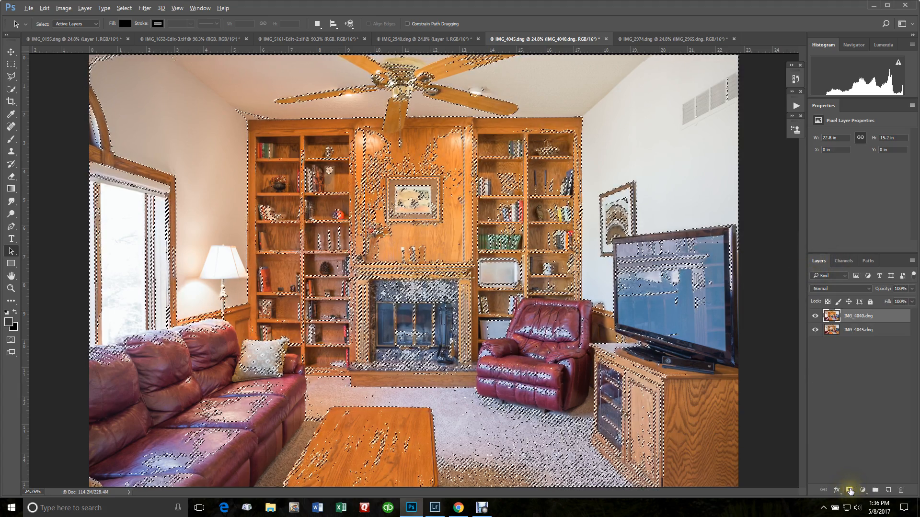
click(850, 490)
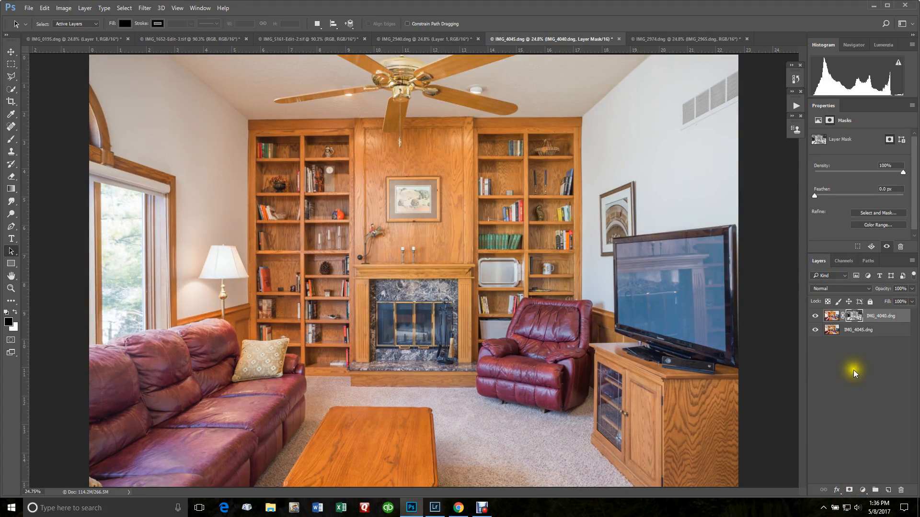
click(814, 317)
click(815, 317)
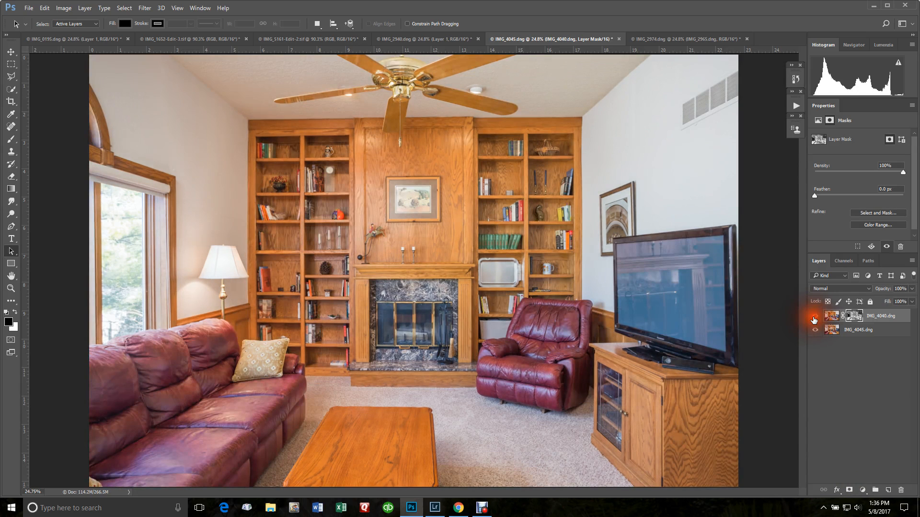
Paint white at 5% flow on the IMG_4040.dng mask over the framed picture, mantel wall and nearby bookshelves
click(856, 315)
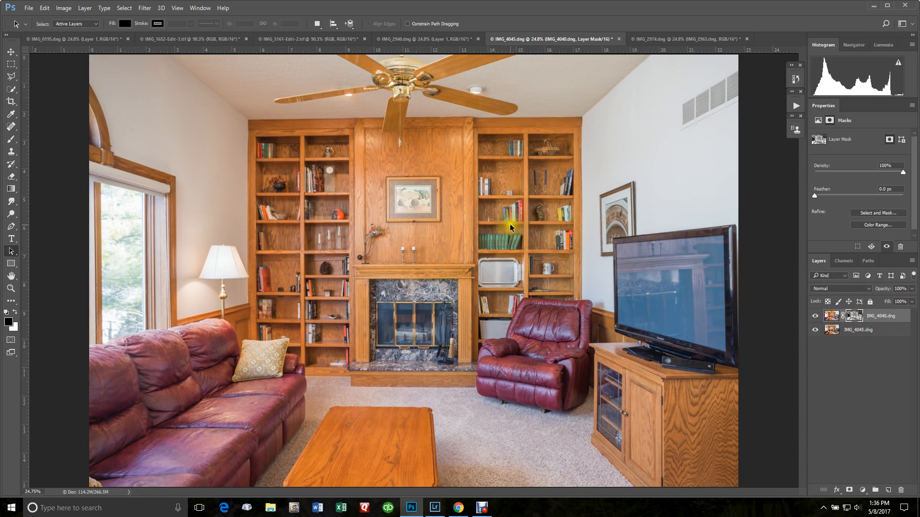
key(b)
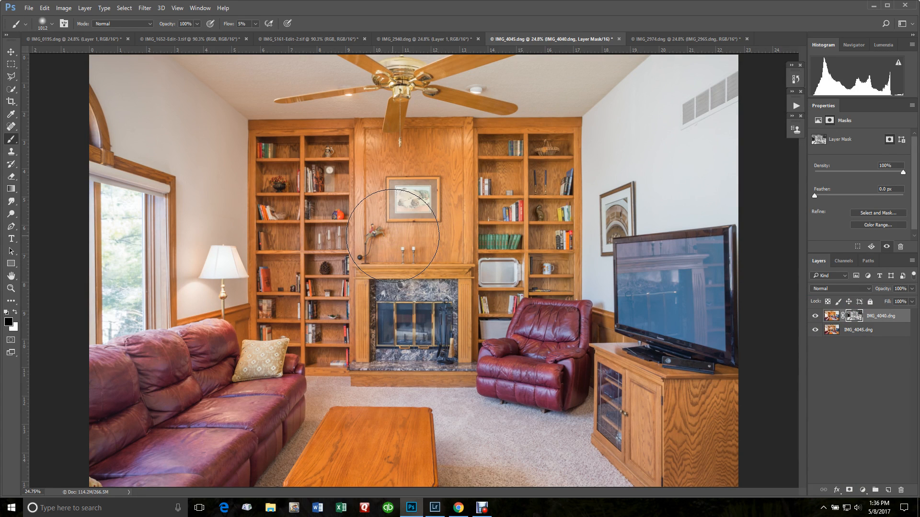
key(x)
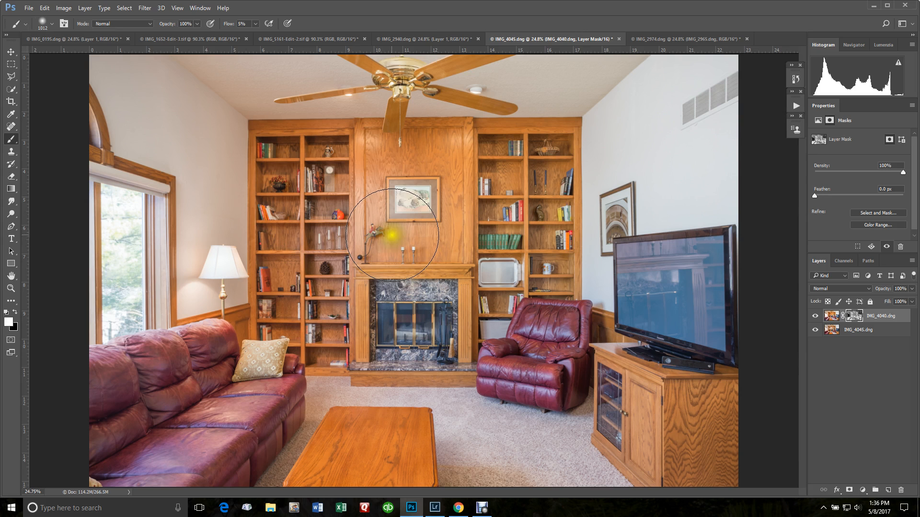
mouse_move(386, 225)
mouse_down()
mouse_move(338, 234)
mouse_move(404, 204)
mouse_move(390, 189)
mouse_move(355, 177)
mouse_move(326, 191)
mouse_move(350, 262)
mouse_move(392, 239)
mouse_move(386, 201)
mouse_move(432, 197)
mouse_move(358, 278)
mouse_move(364, 216)
mouse_move(382, 180)
mouse_move(332, 203)
mouse_up()
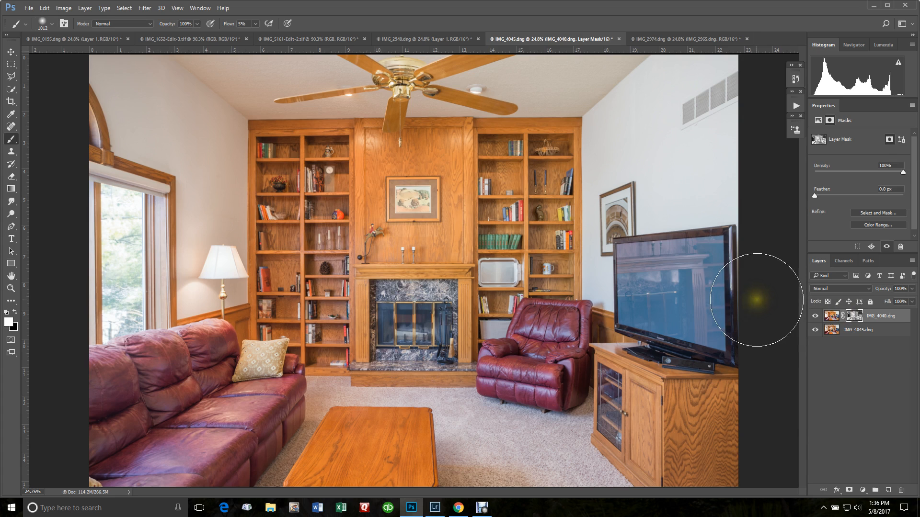
key(a)
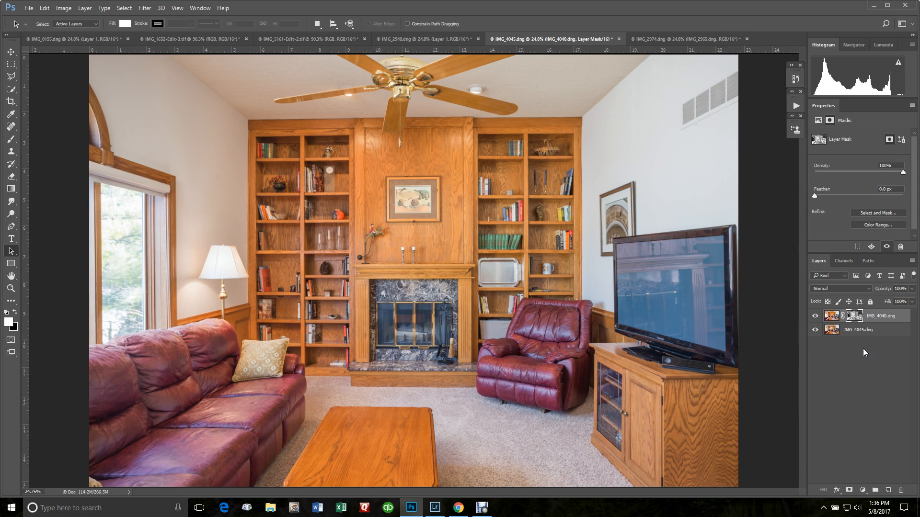
Compare the living room with and without the masked IMG_4040.dng layer by toggling its visibility, leaving it visible
click(815, 316)
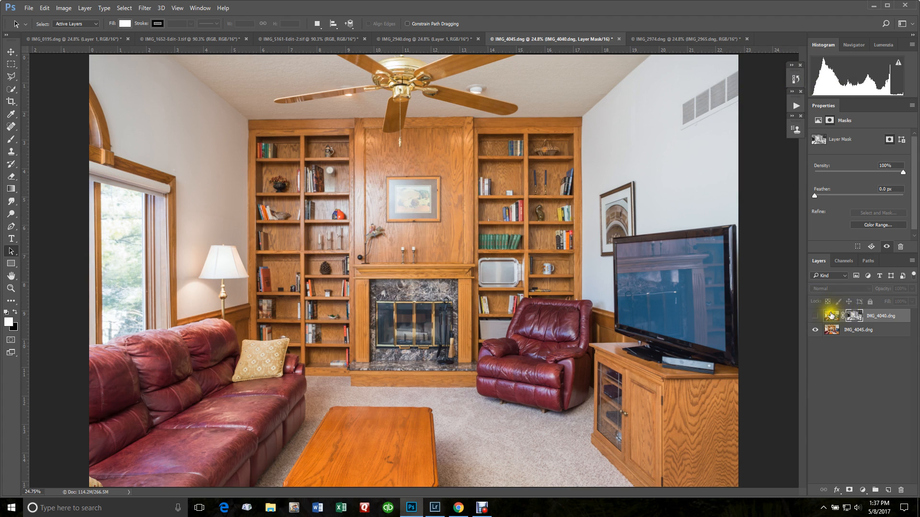
click(815, 316)
click(814, 317)
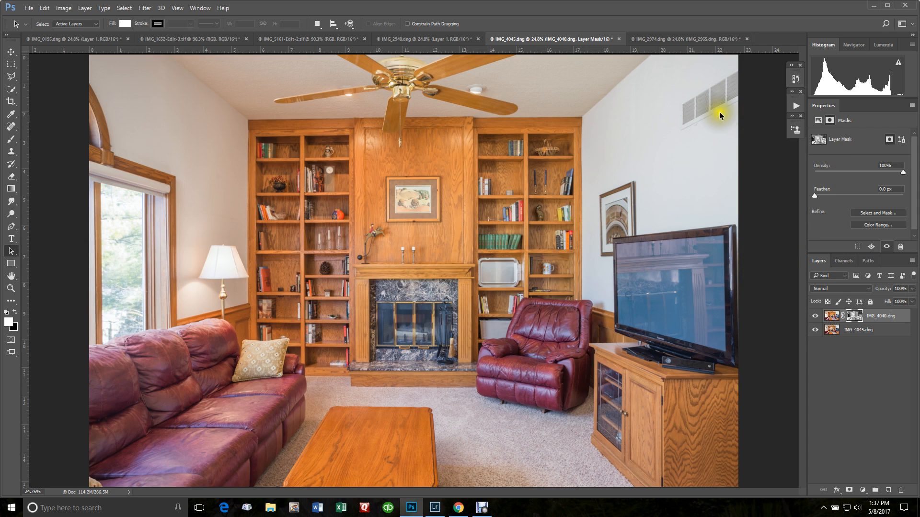
Switch to the IMG_2974 document and compare its two exposures by toggling the IMG_2965.dng layer, leaving it visible
click(675, 39)
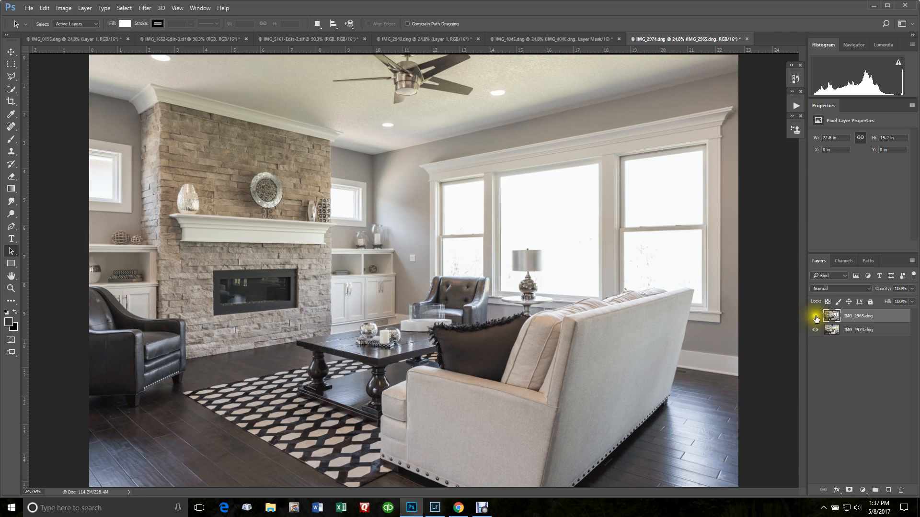
click(815, 316)
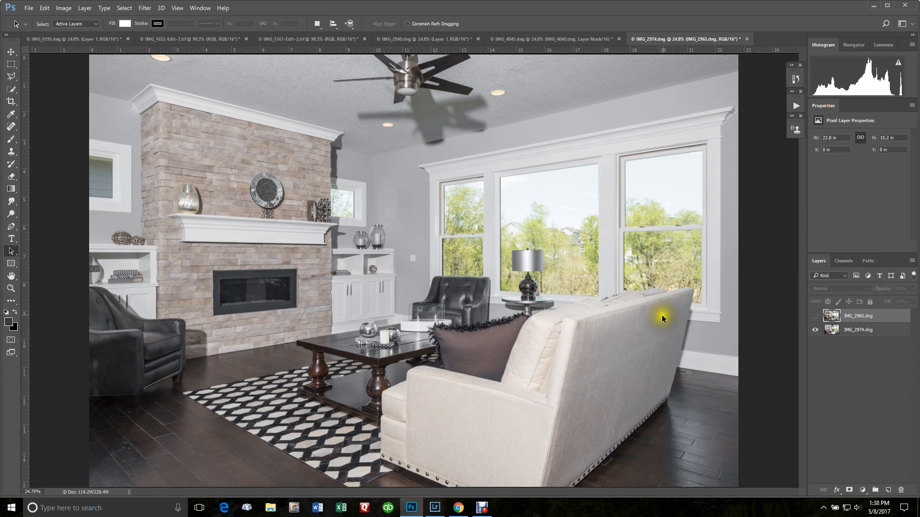
click(814, 316)
click(815, 316)
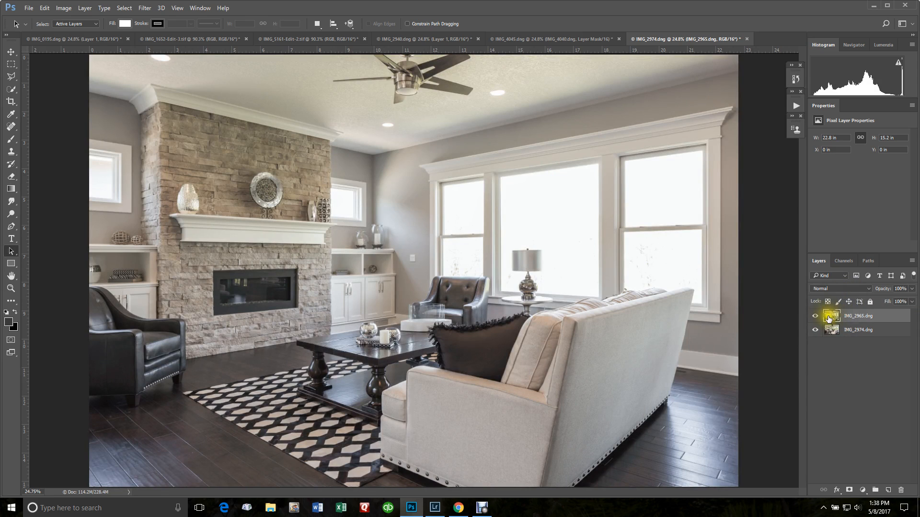
Load the RGB channel's luminosity as a selection and add it as an inverted mask on the IMG_2965.dng layer
click(844, 262)
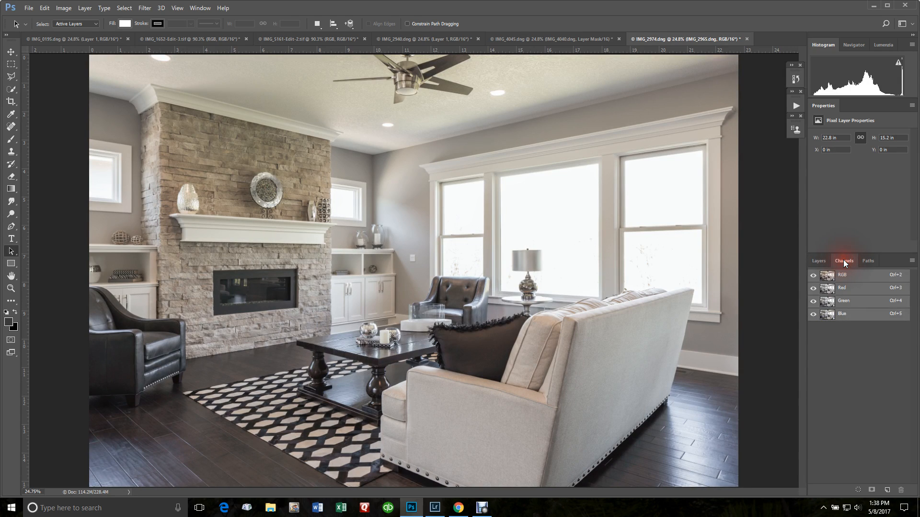
click(825, 278)
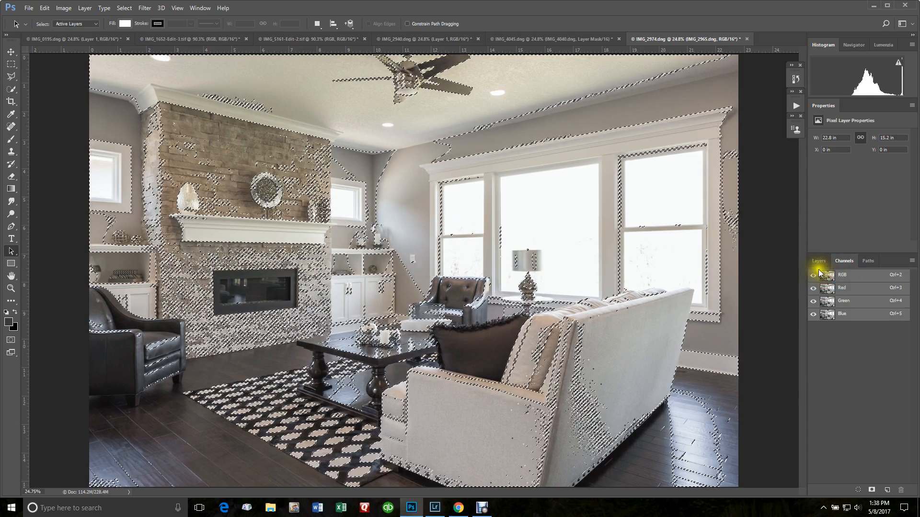
click(819, 262)
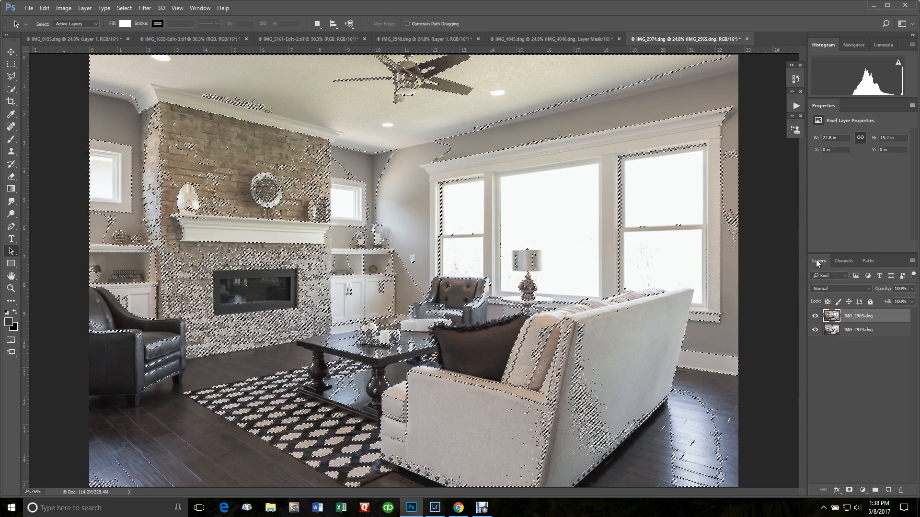
click(850, 491)
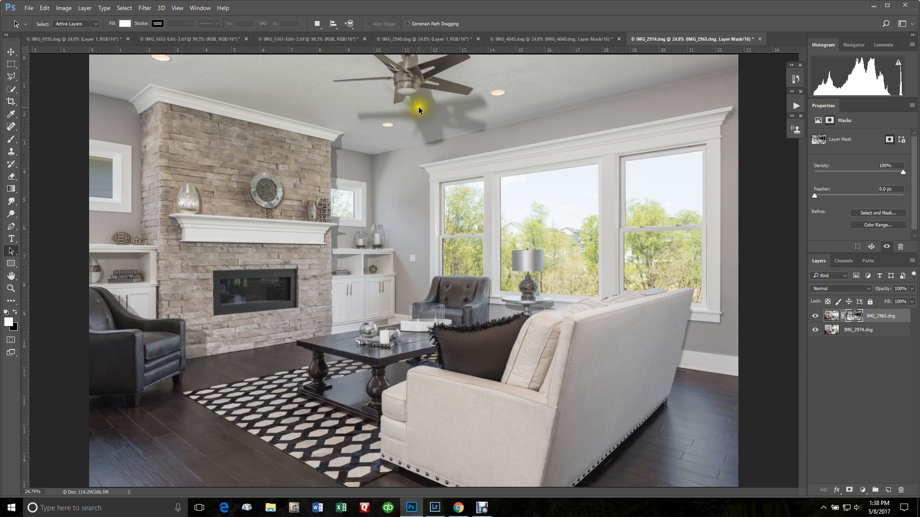
Brighten the IMG_2965.dng mask with Curves, raising the midtones from input 92 to output 168
key(ctrl)
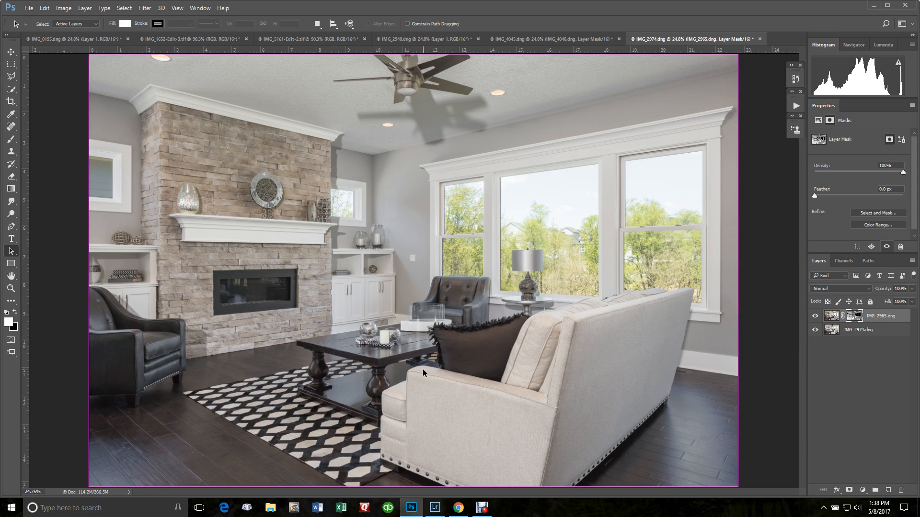
key(ctrl+m)
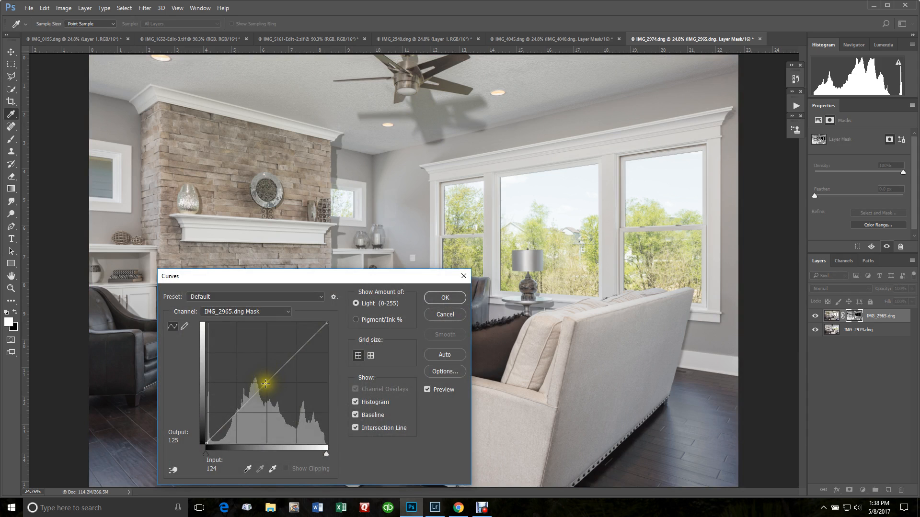
drag(264, 371, 250, 364)
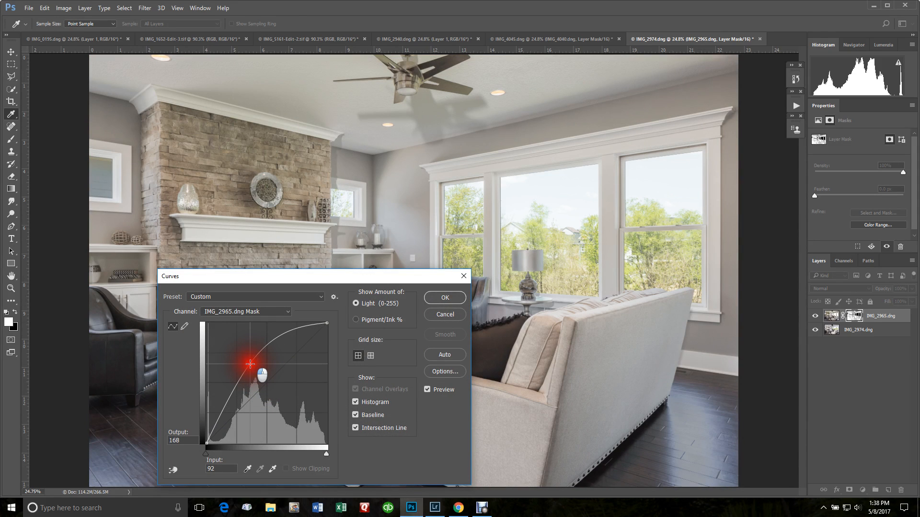
click(445, 298)
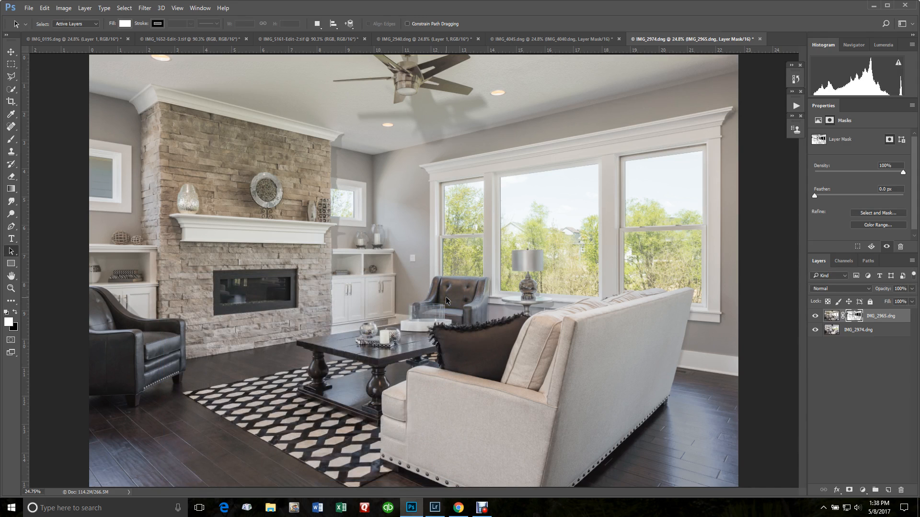
Paint white at 5% flow on the IMG_2965.dng mask over the fan shadow on the ceiling, the fireplace and the sofa's back
key(b)
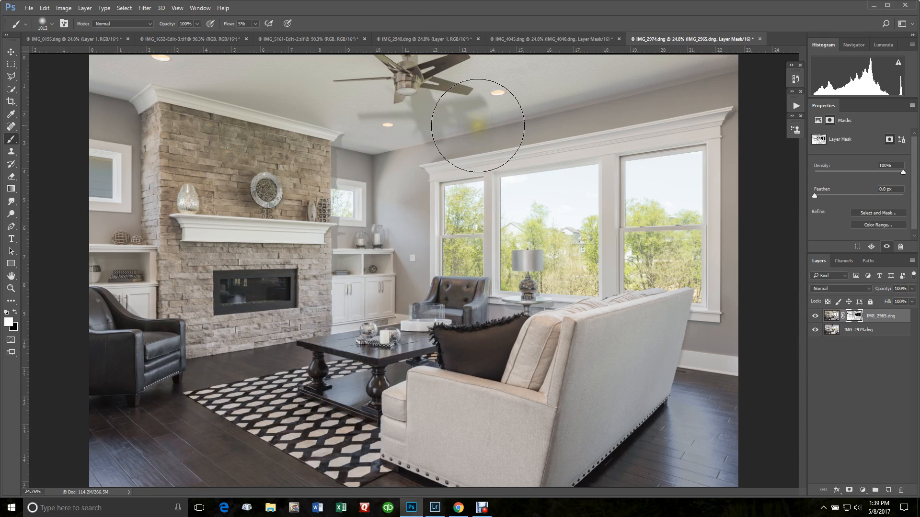
mouse_move(476, 123)
mouse_down()
mouse_move(418, 119)
mouse_move(606, 105)
mouse_move(413, 117)
mouse_move(341, 81)
mouse_move(328, 81)
mouse_move(481, 99)
mouse_move(548, 93)
mouse_move(306, 105)
mouse_move(450, 91)
mouse_move(424, 96)
mouse_move(481, 110)
mouse_move(442, 117)
mouse_move(268, 104)
mouse_move(420, 75)
mouse_move(128, 61)
mouse_move(123, 84)
mouse_move(165, 180)
mouse_move(163, 211)
mouse_move(152, 216)
mouse_move(232, 169)
mouse_move(253, 177)
mouse_move(180, 211)
mouse_move(207, 203)
mouse_move(92, 232)
mouse_move(168, 233)
mouse_move(29, 281)
mouse_move(182, 249)
mouse_move(16, 305)
mouse_move(71, 356)
mouse_move(191, 326)
mouse_move(194, 339)
mouse_move(255, 330)
mouse_move(310, 302)
mouse_move(285, 322)
mouse_move(397, 264)
mouse_move(348, 287)
mouse_move(353, 300)
mouse_move(380, 280)
mouse_move(293, 294)
mouse_move(286, 285)
mouse_move(394, 281)
mouse_move(350, 271)
mouse_move(319, 306)
mouse_move(267, 309)
mouse_up()
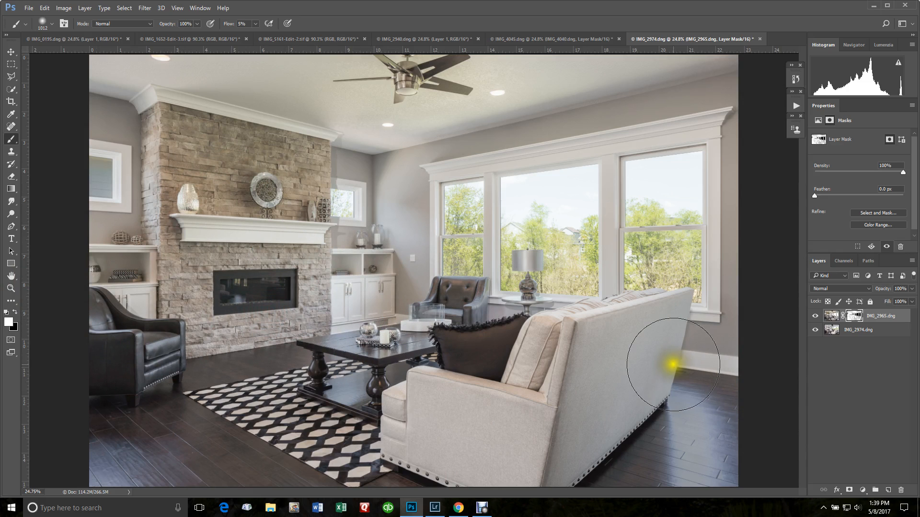
mouse_move(673, 366)
mouse_down()
mouse_move(700, 341)
mouse_move(677, 334)
mouse_move(730, 324)
mouse_move(661, 345)
mouse_move(701, 336)
mouse_move(686, 347)
mouse_move(639, 352)
mouse_up()
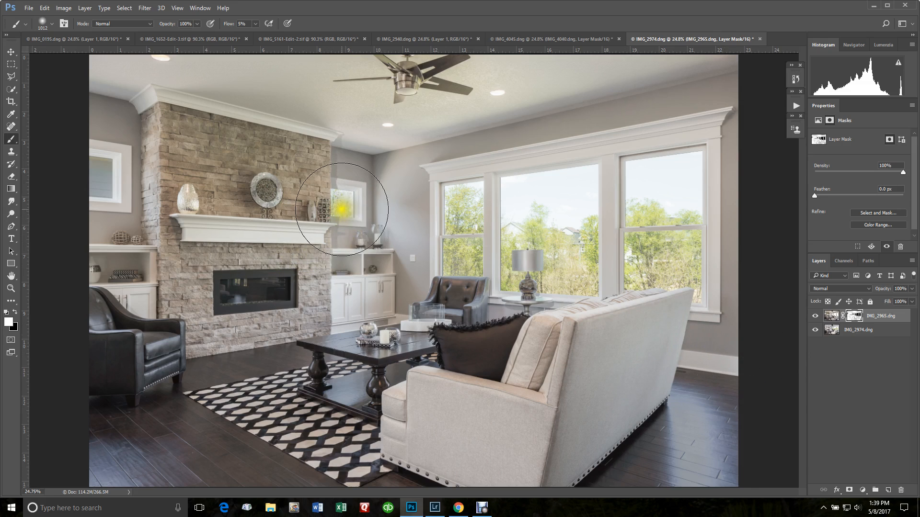
Select only the glass of the small window right of the fireplace with Quick Selection, subtracting its frame, and fit the image in view
scroll(335, 205, up, 5)
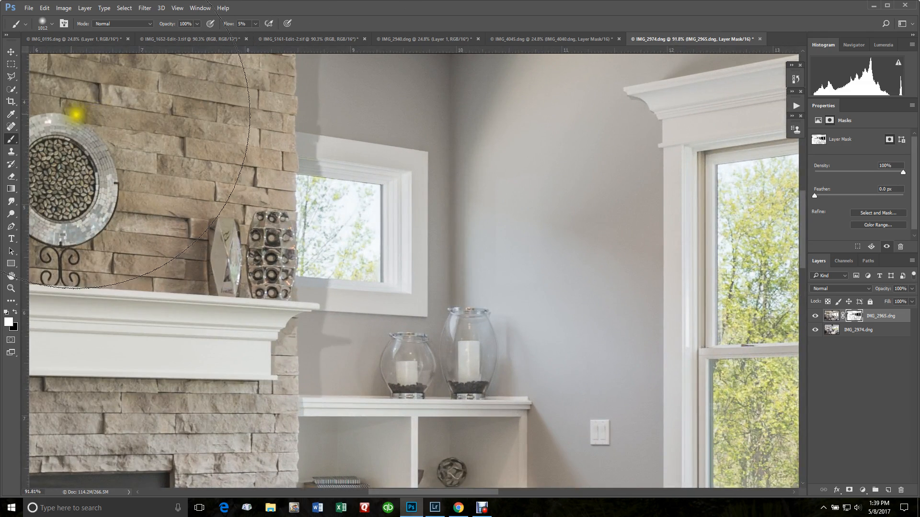
click(11, 88)
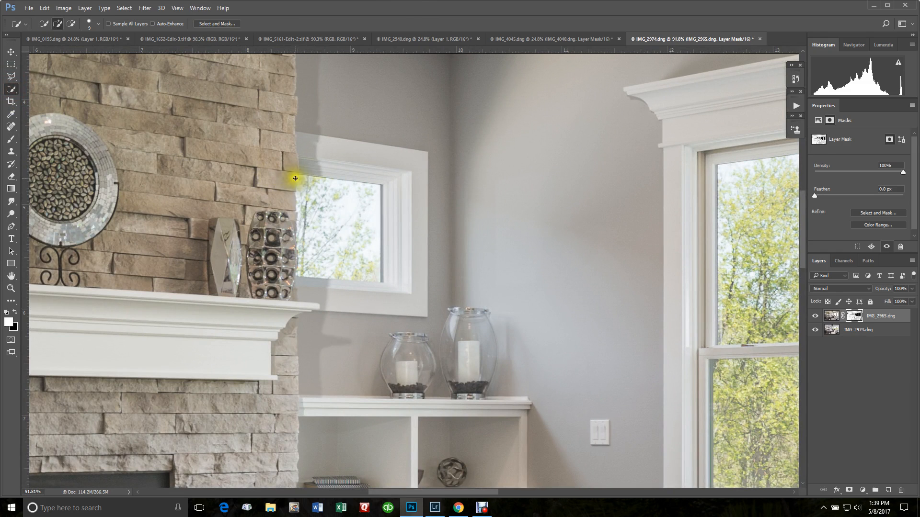
mouse_move(314, 186)
mouse_down()
mouse_move(349, 199)
mouse_move(355, 255)
mouse_up()
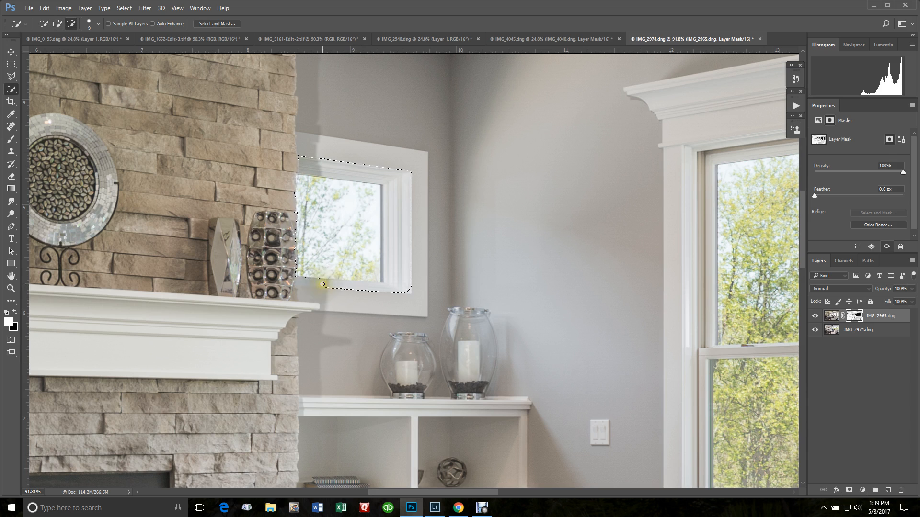
mouse_move(325, 285)
mouse_down()
mouse_move(389, 285)
mouse_move(394, 198)
mouse_move(386, 176)
mouse_up()
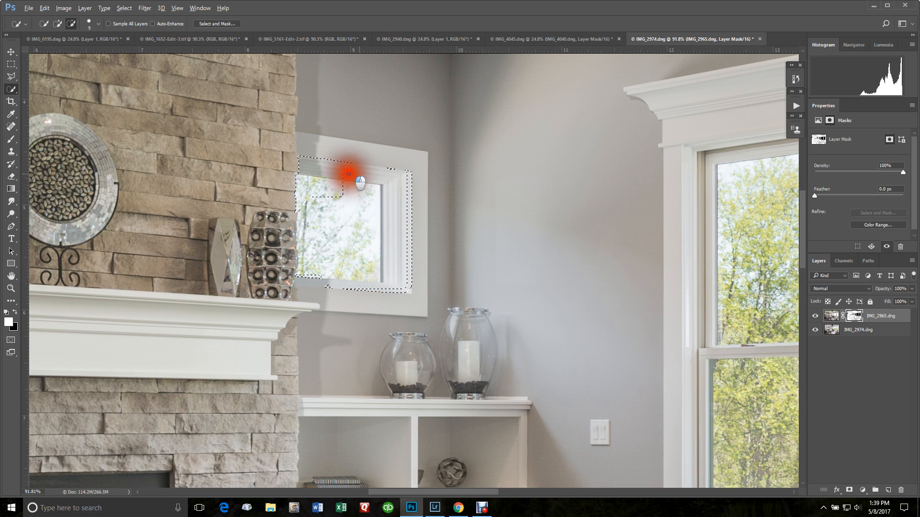
drag(302, 165, 302, 167)
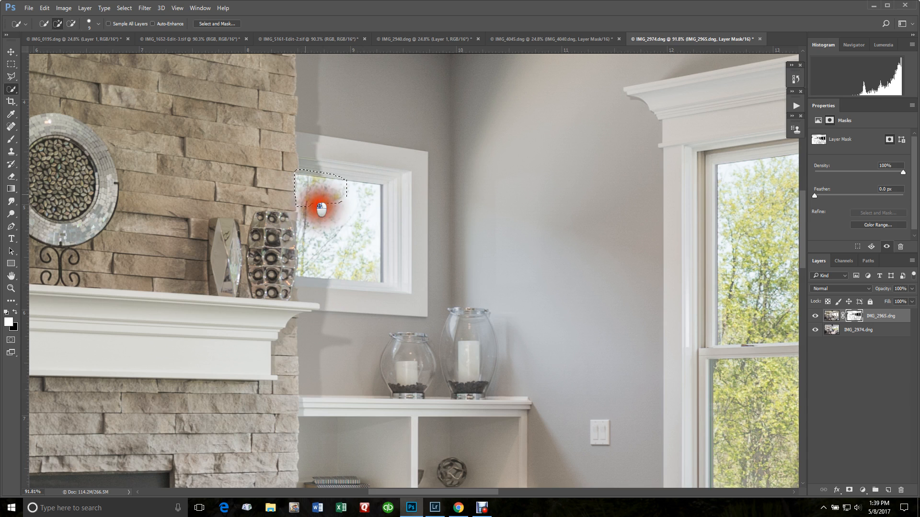
mouse_move(320, 207)
mouse_down()
mouse_move(339, 216)
mouse_move(366, 267)
mouse_up()
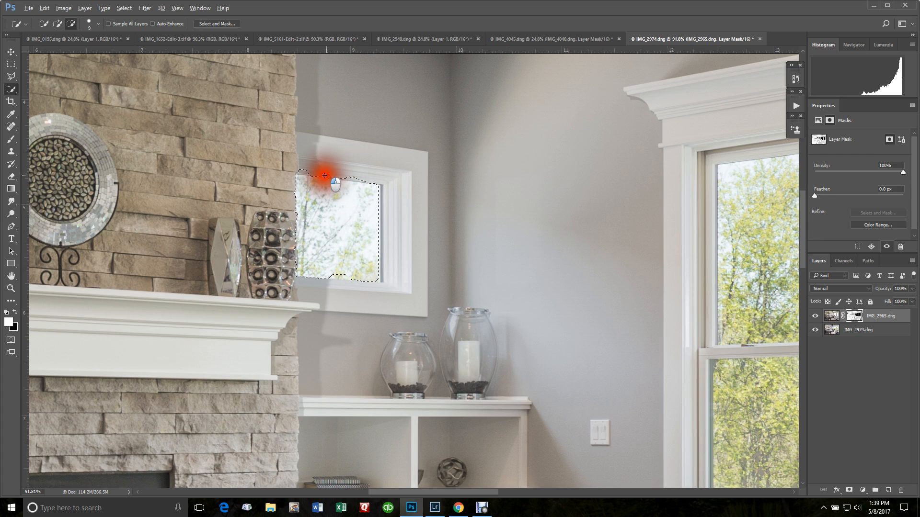
mouse_move(325, 176)
mouse_down()
mouse_move(293, 158)
mouse_move(329, 173)
mouse_up()
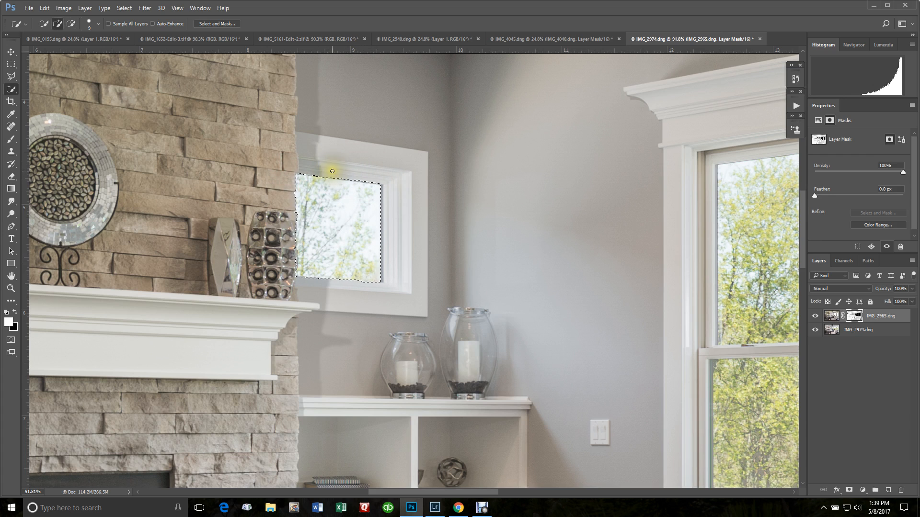
key(ctrl+0)
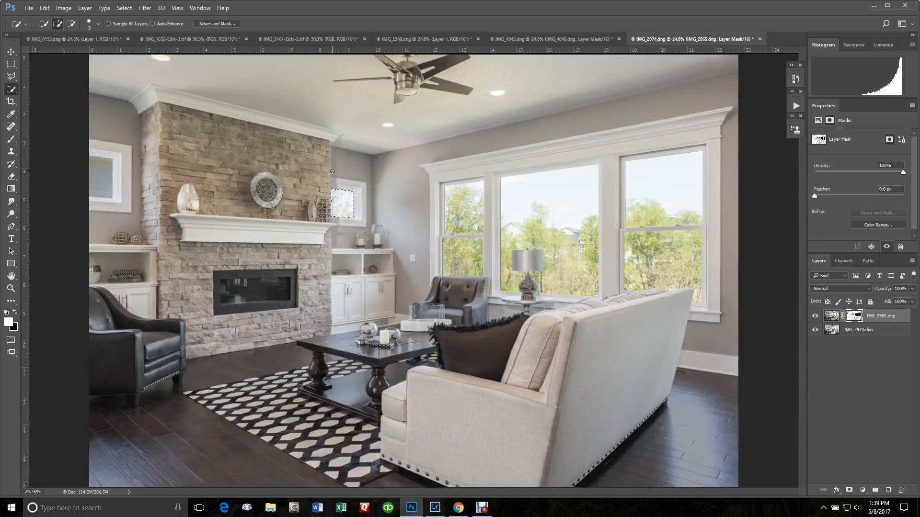
Invert the window-glass selection, paint white on the IMG_2965.dng mask around the small window without touching the glass, and deselect
key(b)
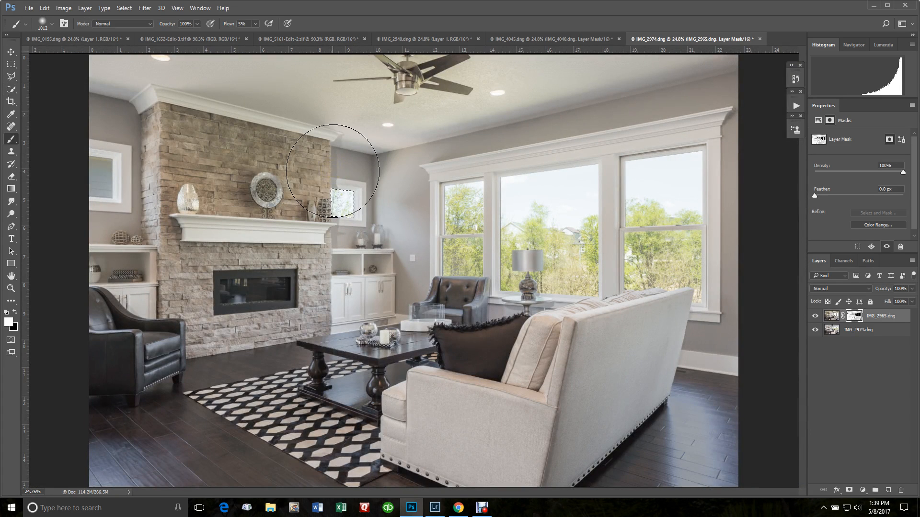
mouse_move(334, 166)
mouse_down()
mouse_move(333, 269)
mouse_move(343, 171)
mouse_move(330, 241)
mouse_move(313, 236)
mouse_move(329, 130)
mouse_move(316, 282)
mouse_move(360, 127)
mouse_move(326, 260)
mouse_move(343, 178)
mouse_up()
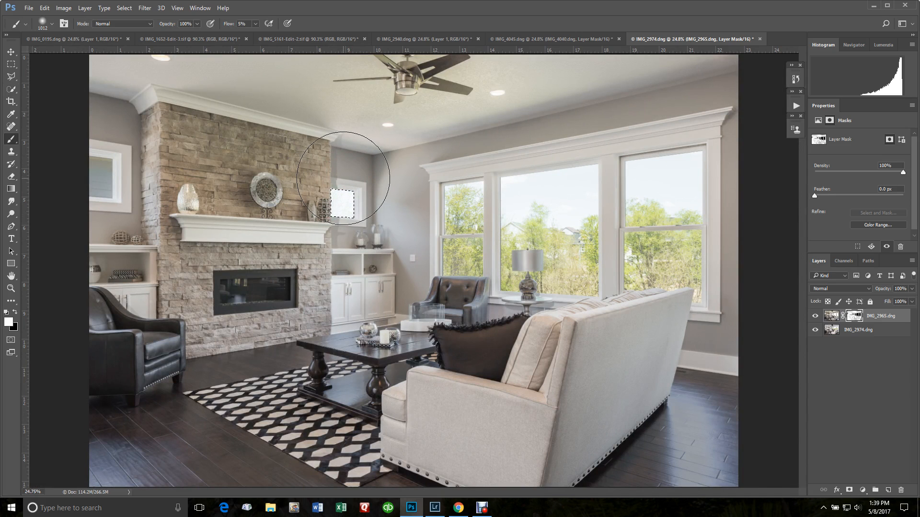
click(128, 9)
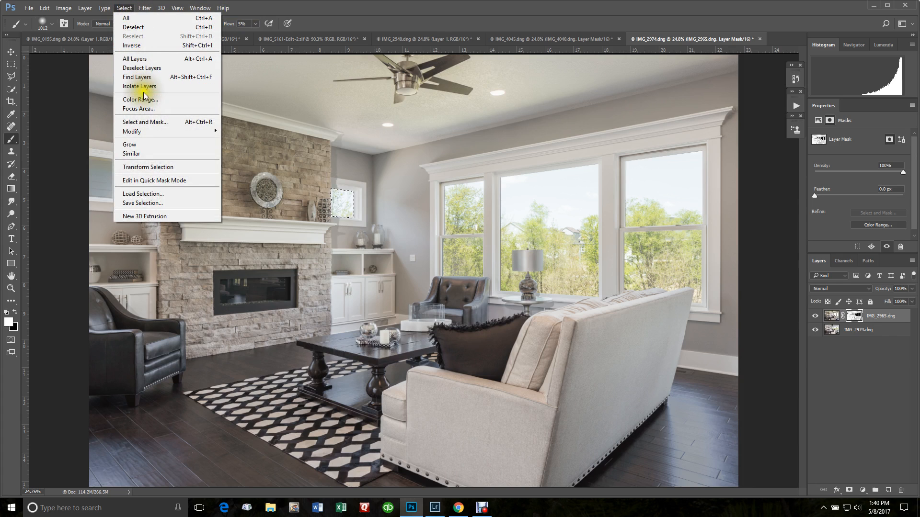
click(134, 45)
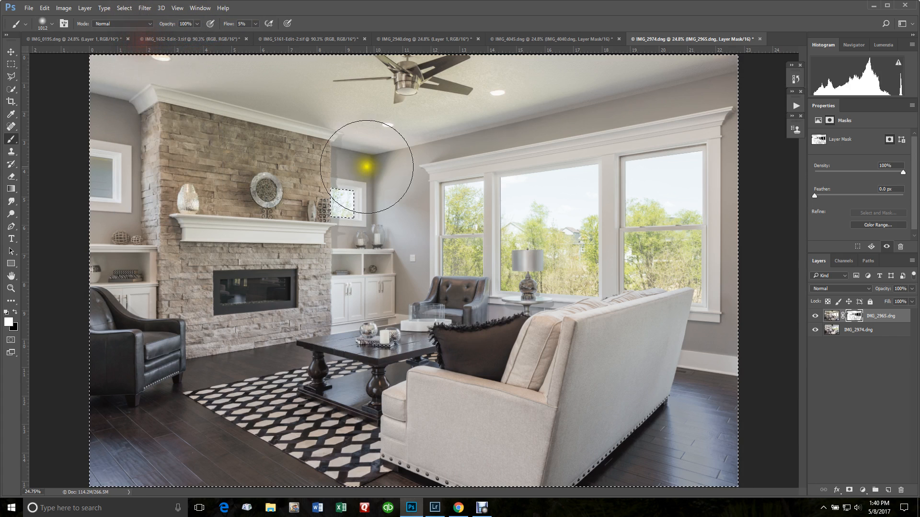
mouse_move(353, 139)
mouse_down()
mouse_move(337, 108)
mouse_move(333, 234)
mouse_move(321, 235)
mouse_move(347, 102)
mouse_move(325, 232)
mouse_move(351, 179)
mouse_move(342, 244)
mouse_move(318, 250)
mouse_move(329, 191)
mouse_move(308, 216)
mouse_move(333, 212)
mouse_move(329, 260)
mouse_move(312, 203)
mouse_move(364, 158)
mouse_move(350, 191)
mouse_up()
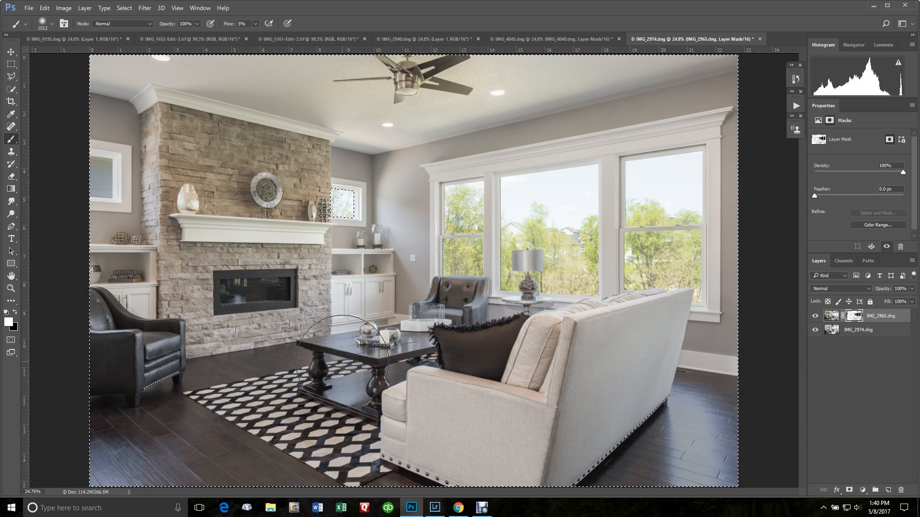
key(ctrl+d)
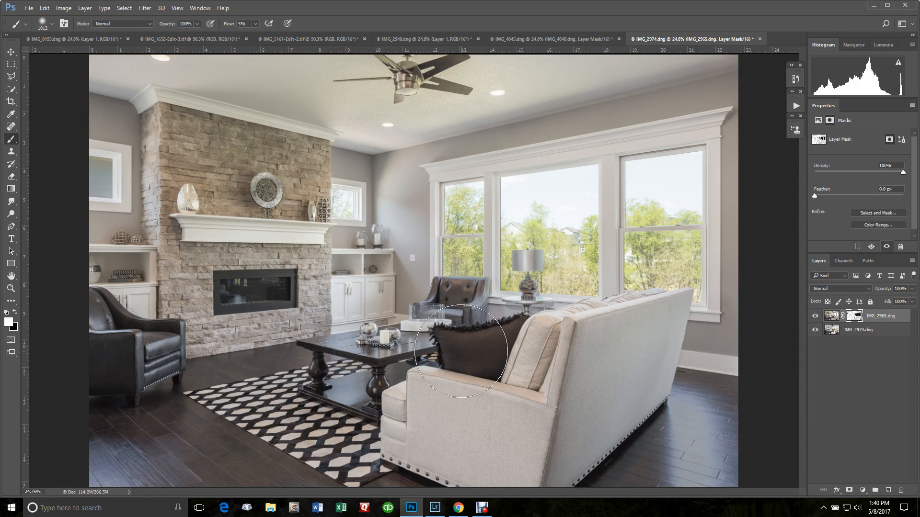
Paint white at 5% flow with a smaller brush on the IMG_2965.dng mask over the side table and the sofa's upper cushions
mouse_move(461, 352)
mouse_down()
mouse_move(436, 365)
mouse_move(421, 349)
mouse_up()
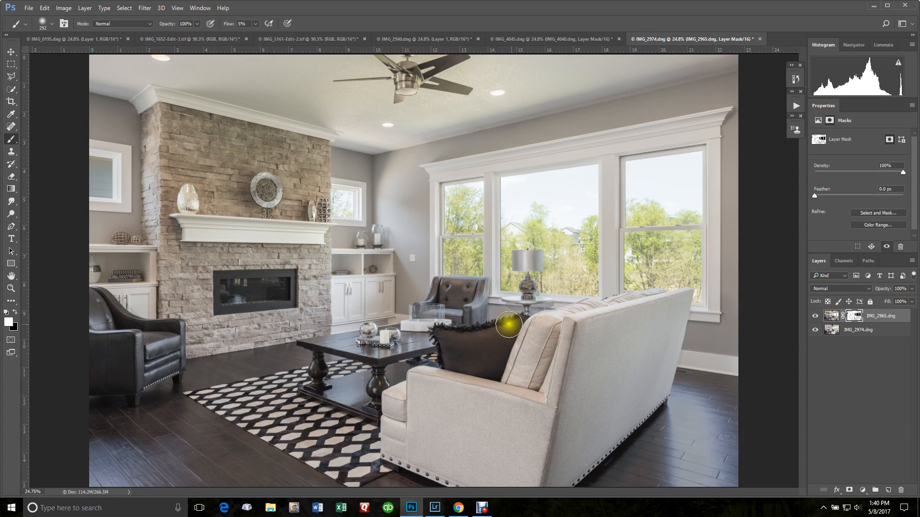
mouse_move(522, 310)
mouse_down()
mouse_move(549, 310)
mouse_move(493, 308)
mouse_move(587, 311)
mouse_move(498, 315)
mouse_move(561, 311)
mouse_move(500, 312)
mouse_move(552, 312)
mouse_move(509, 314)
mouse_move(558, 314)
mouse_up()
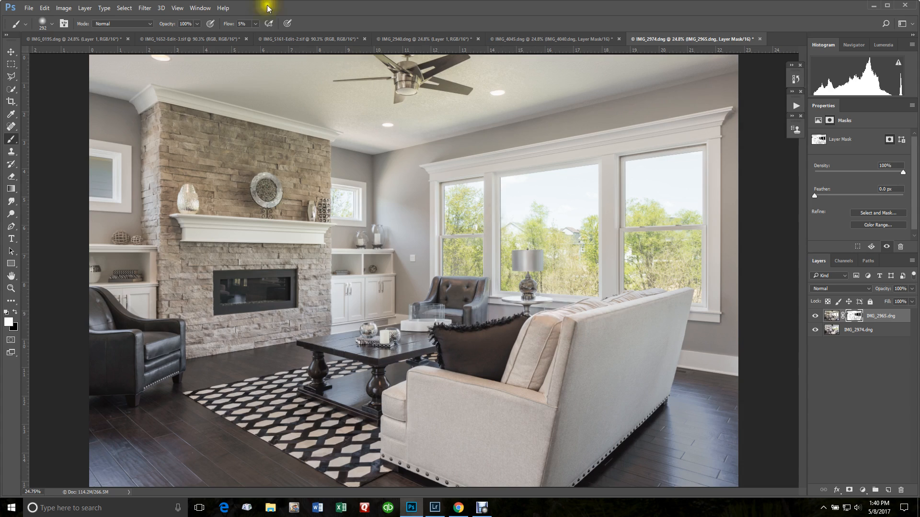
Select the table lamp's shade with Quick Selection and paint white on the IMG_2965.dng mask to blend in the ambient exposure
click(11, 91)
scroll(546, 234, up, 2)
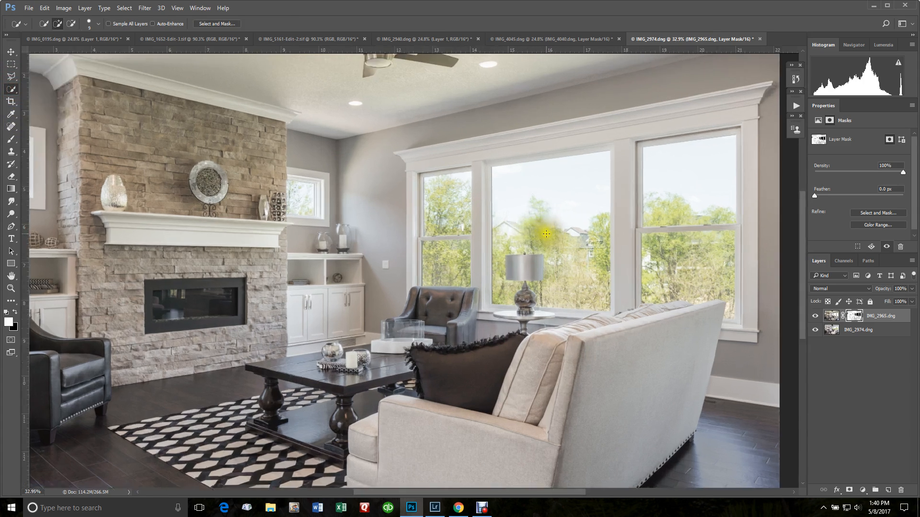
scroll(546, 234, up, 5)
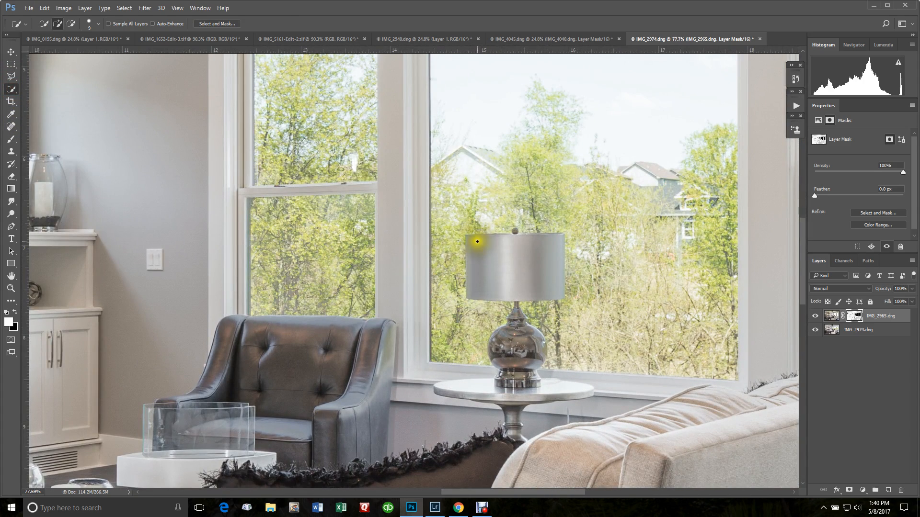
mouse_move(475, 241)
mouse_down()
mouse_move(554, 246)
mouse_move(487, 246)
mouse_move(525, 268)
mouse_move(523, 245)
mouse_move(524, 272)
mouse_move(529, 238)
mouse_move(522, 273)
mouse_move(527, 235)
mouse_move(514, 263)
mouse_move(528, 272)
mouse_move(535, 244)
mouse_move(524, 259)
mouse_up()
key(b)
key(ctrl+0)
alt+right_click(496, 246)
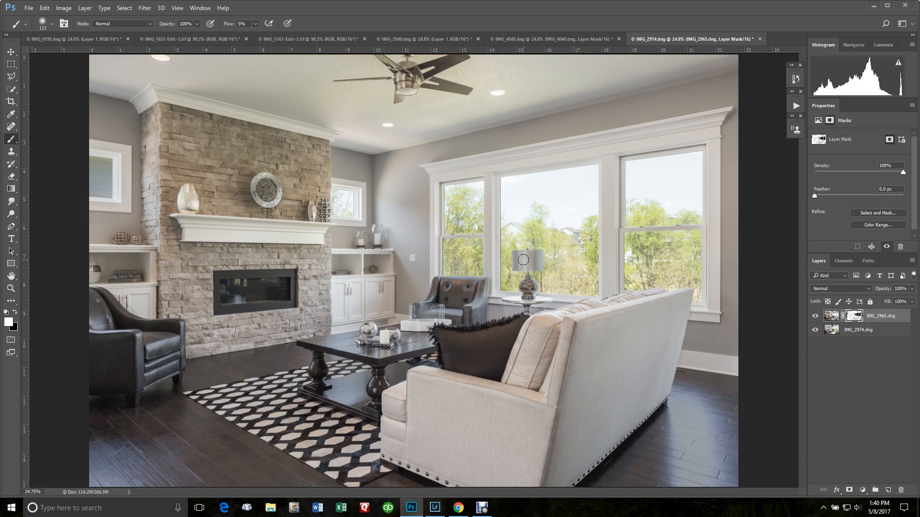
drag(495, 216, 544, 207)
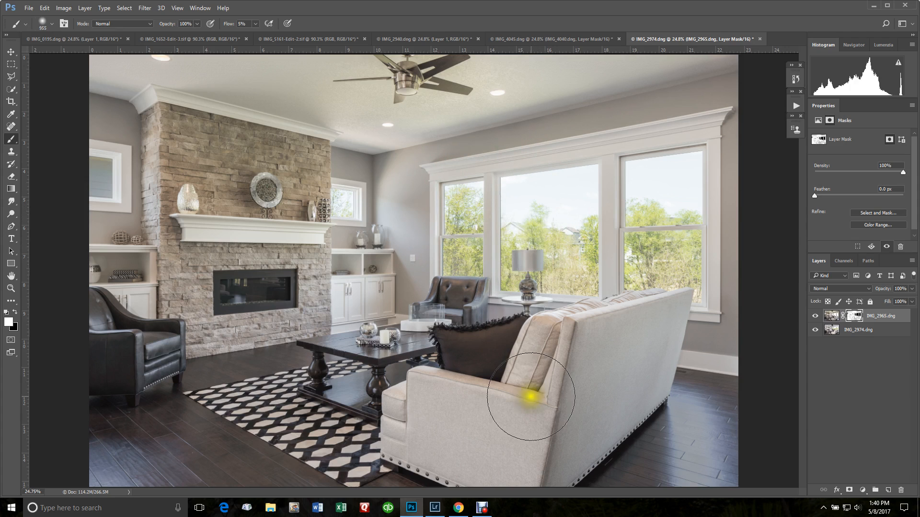
mouse_move(531, 397)
mouse_down()
mouse_move(684, 463)
mouse_move(711, 398)
mouse_move(702, 442)
mouse_move(702, 397)
mouse_move(700, 449)
mouse_move(687, 465)
mouse_move(702, 424)
mouse_move(733, 431)
mouse_move(705, 441)
mouse_move(673, 474)
mouse_move(772, 455)
mouse_up()
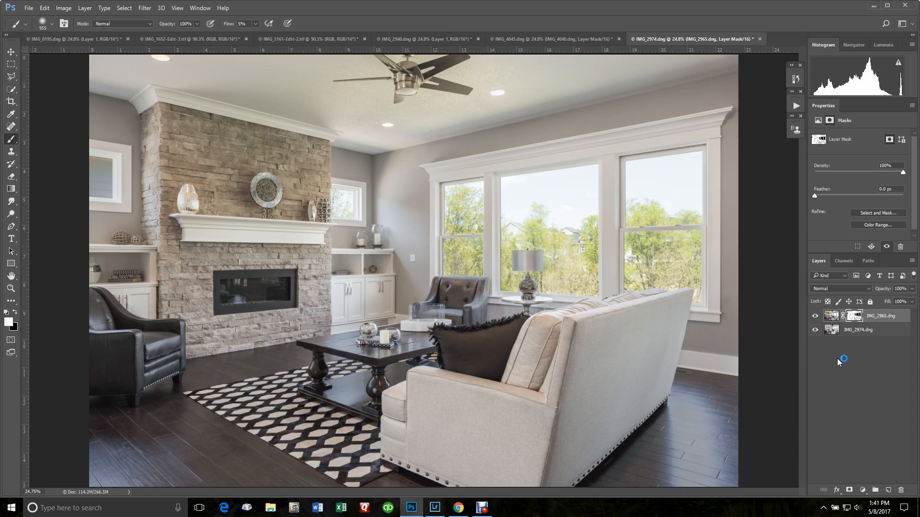
Inspect the IMG_2965.dng mask on its own, and compare the blend with the layer hidden and with the mask disabled
click(855, 317)
alt+click(854, 316)
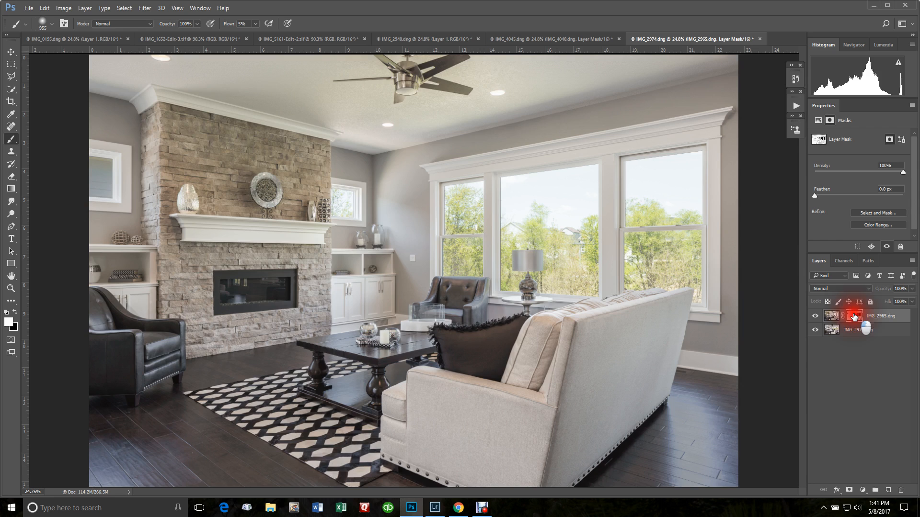
mouse_move(706, 455)
mouse_down()
mouse_move(698, 481)
mouse_move(699, 418)
mouse_move(685, 465)
mouse_move(694, 428)
mouse_move(698, 458)
mouse_move(711, 424)
mouse_move(754, 409)
mouse_up()
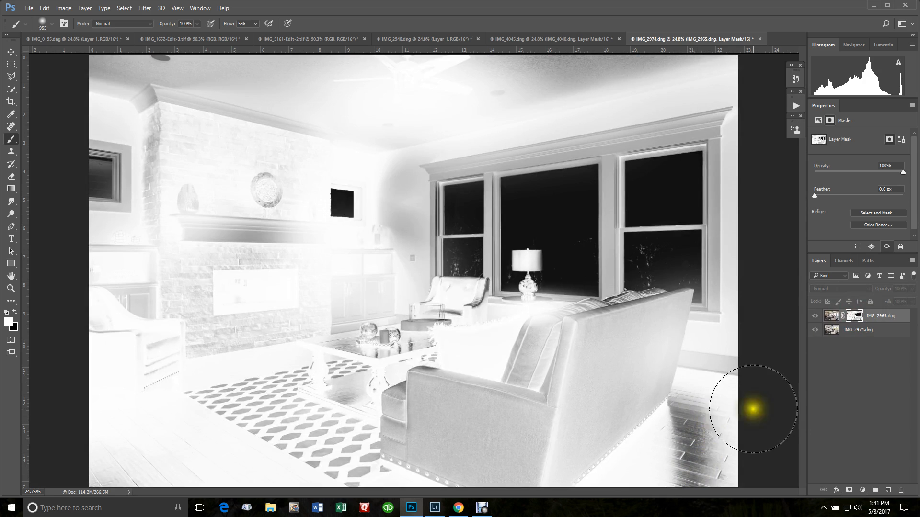
alt+click(856, 317)
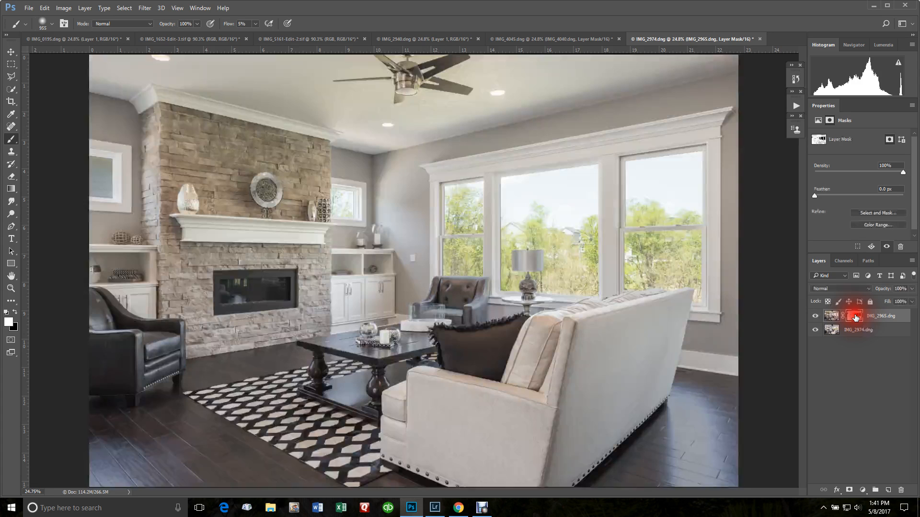
click(815, 317)
click(815, 317)
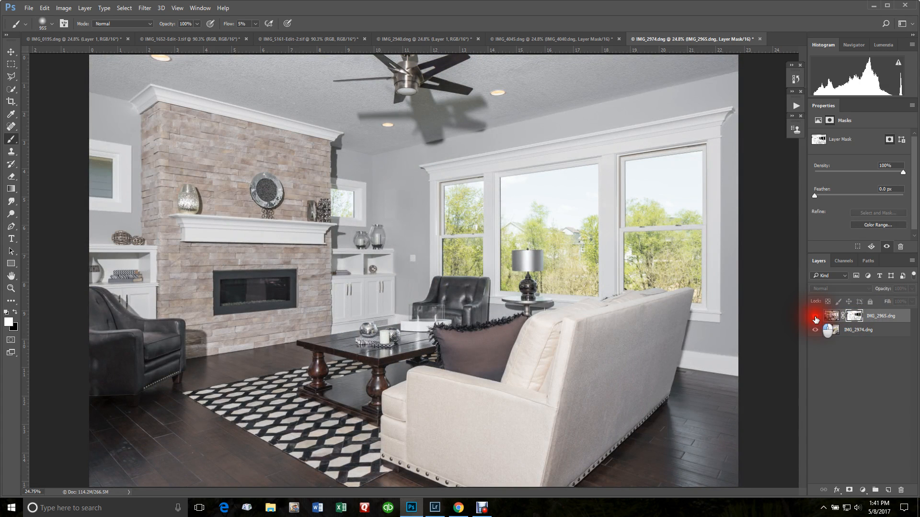
shift+click(852, 317)
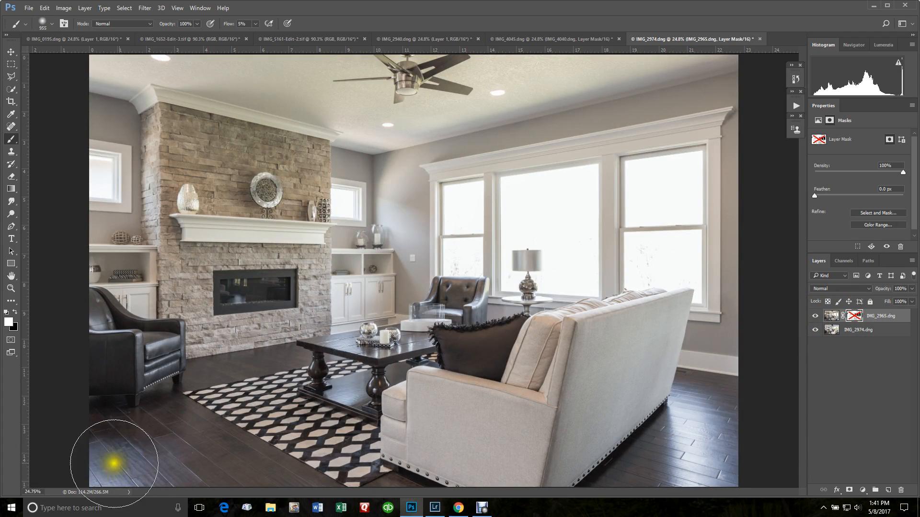
shift+click(853, 316)
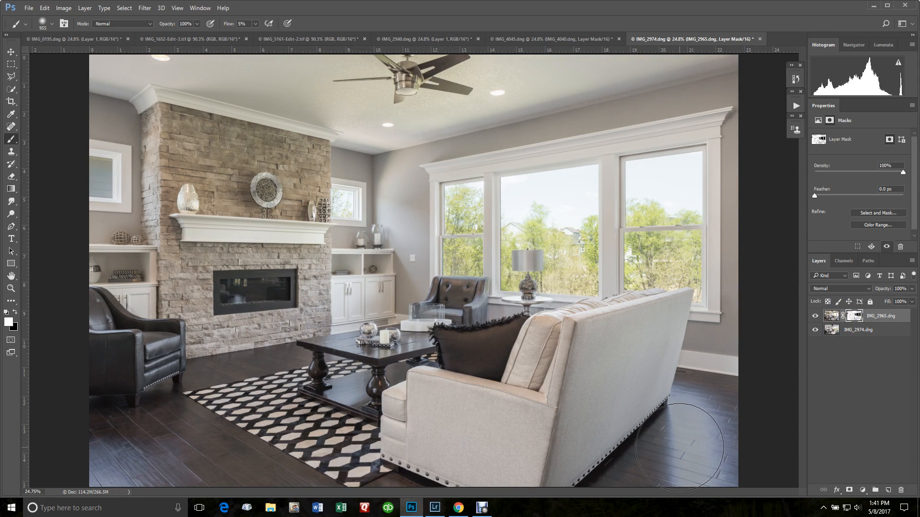
Paint black at 5% flow on the IMG_2965.dng mask over the floor reflections beside the sofa and in front of the leather armchair
mouse_move(679, 447)
mouse_down()
mouse_move(687, 411)
mouse_move(684, 427)
mouse_move(691, 426)
mouse_move(665, 451)
mouse_move(736, 362)
mouse_move(724, 390)
mouse_move(732, 392)
mouse_move(665, 465)
mouse_move(693, 482)
mouse_move(738, 442)
mouse_move(760, 444)
mouse_move(650, 473)
mouse_move(687, 476)
mouse_move(742, 382)
mouse_move(656, 458)
mouse_move(635, 513)
mouse_move(740, 389)
mouse_move(719, 421)
mouse_move(663, 477)
mouse_move(736, 367)
mouse_move(669, 462)
mouse_up()
key(x)
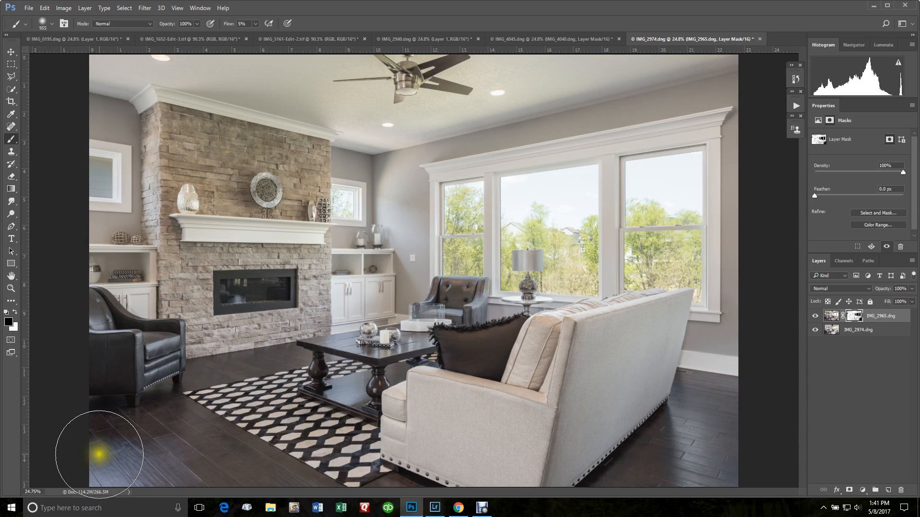
mouse_move(100, 454)
mouse_down()
mouse_move(207, 441)
mouse_move(43, 508)
mouse_move(201, 438)
mouse_move(58, 491)
mouse_move(24, 490)
mouse_move(46, 508)
mouse_move(182, 431)
mouse_move(151, 428)
mouse_move(89, 464)
mouse_move(76, 515)
mouse_move(194, 435)
mouse_up()
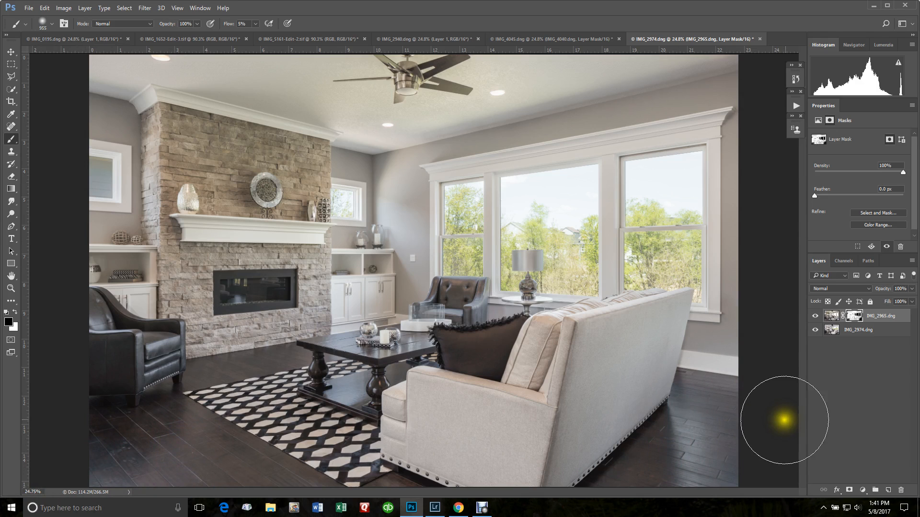